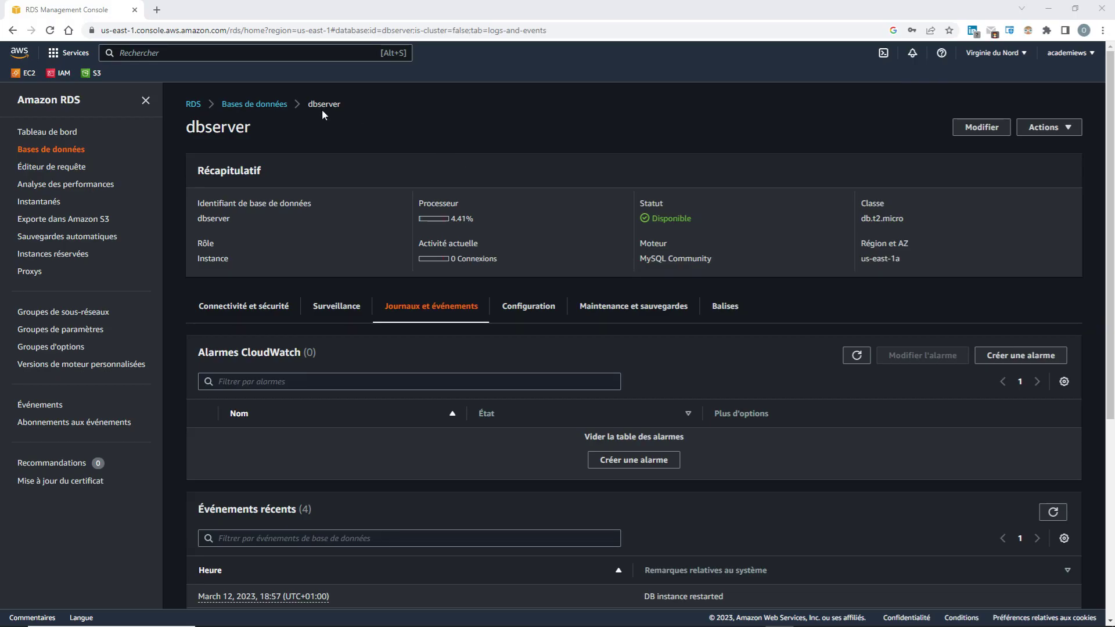
Leave the RDS dbserver page and open the EC2 dashboard by searching 'ec2'
{"action": "left_click", "coordinate": [234, 53]}
{"action": "type", "text": "ec2"}
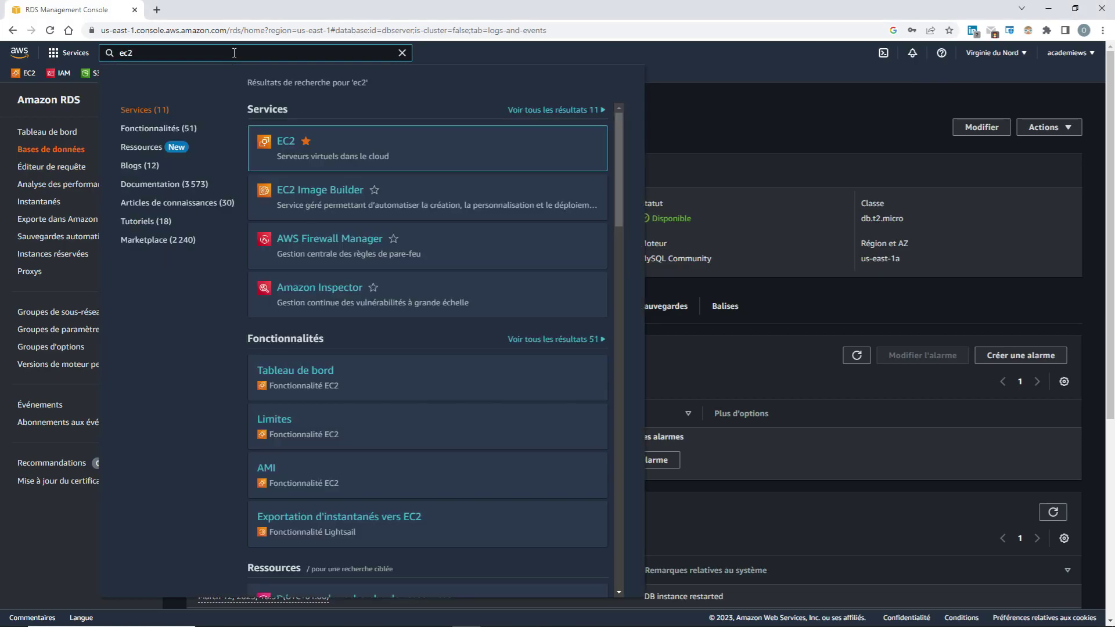
{"action": "key", "text": "Return"}
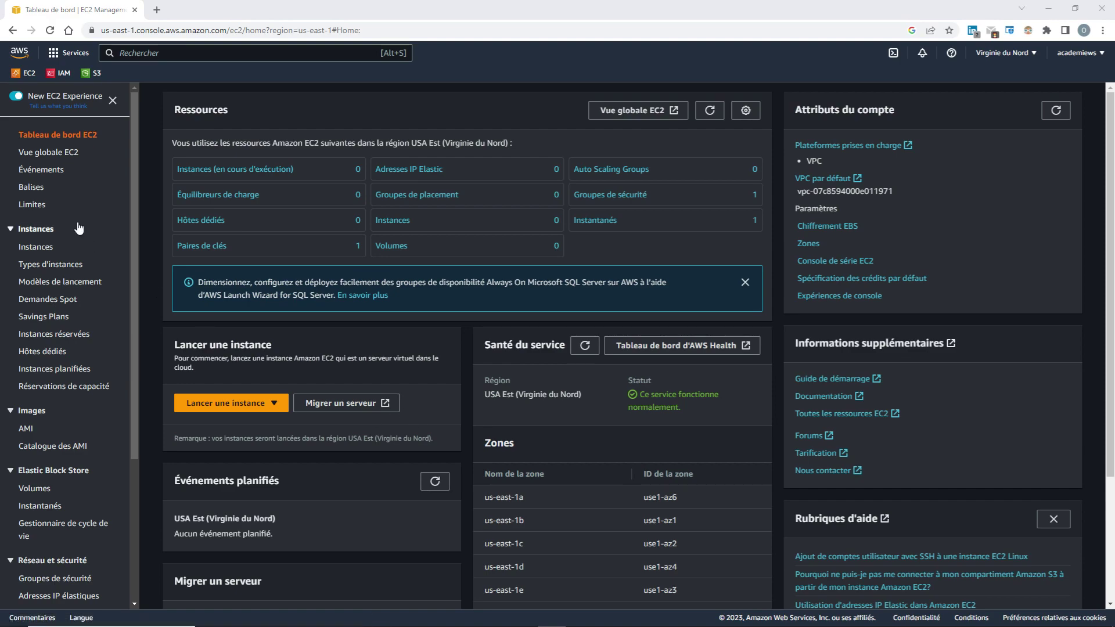
Choose the Amazon Linux 2 Kernel 5.10 AMI from the AMI catalogue and launch an instance from it
{"action": "left_click", "coordinate": [53, 447]}
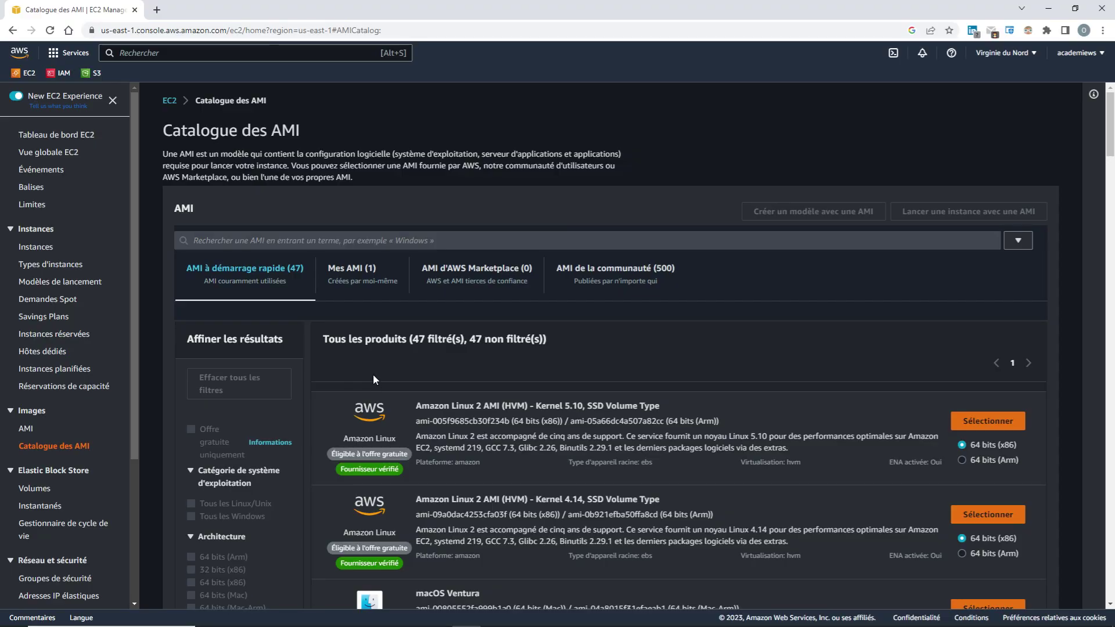
{"action": "scroll", "coordinate": [373, 380], "scroll_direction": "down", "scroll_amount": 2}
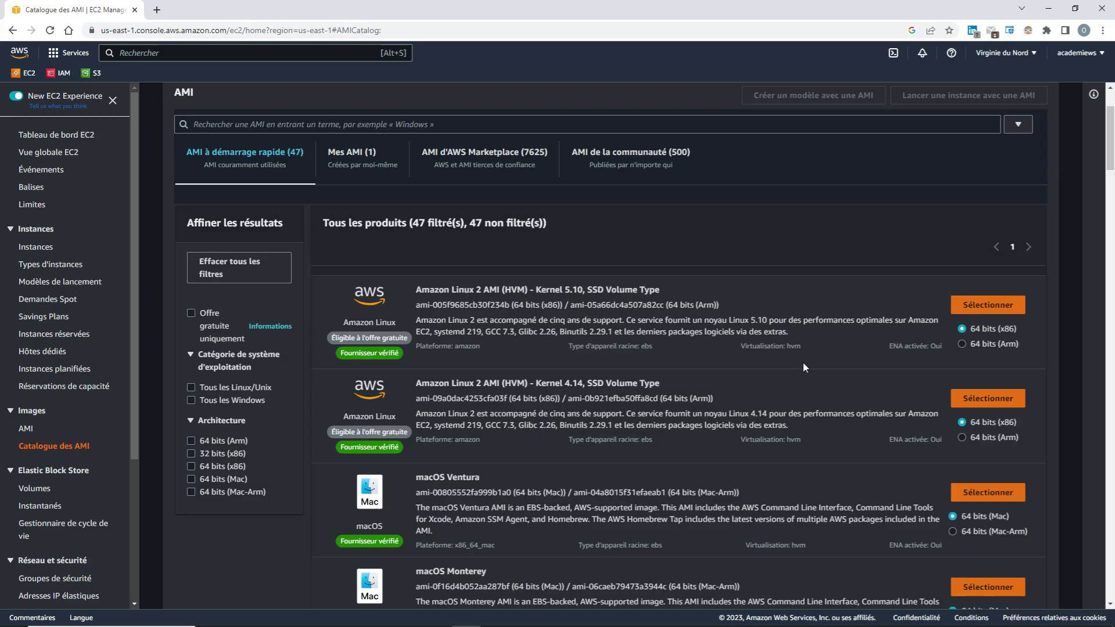
{"action": "left_click", "coordinate": [992, 304]}
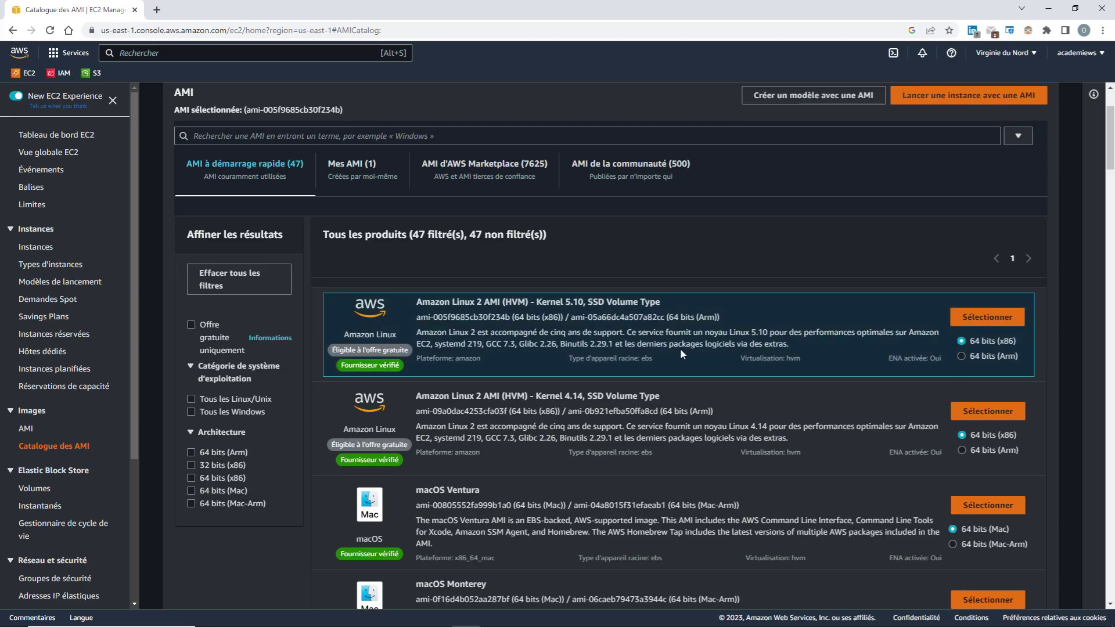
{"action": "scroll", "coordinate": [862, 287], "scroll_direction": "up", "scroll_amount": 2}
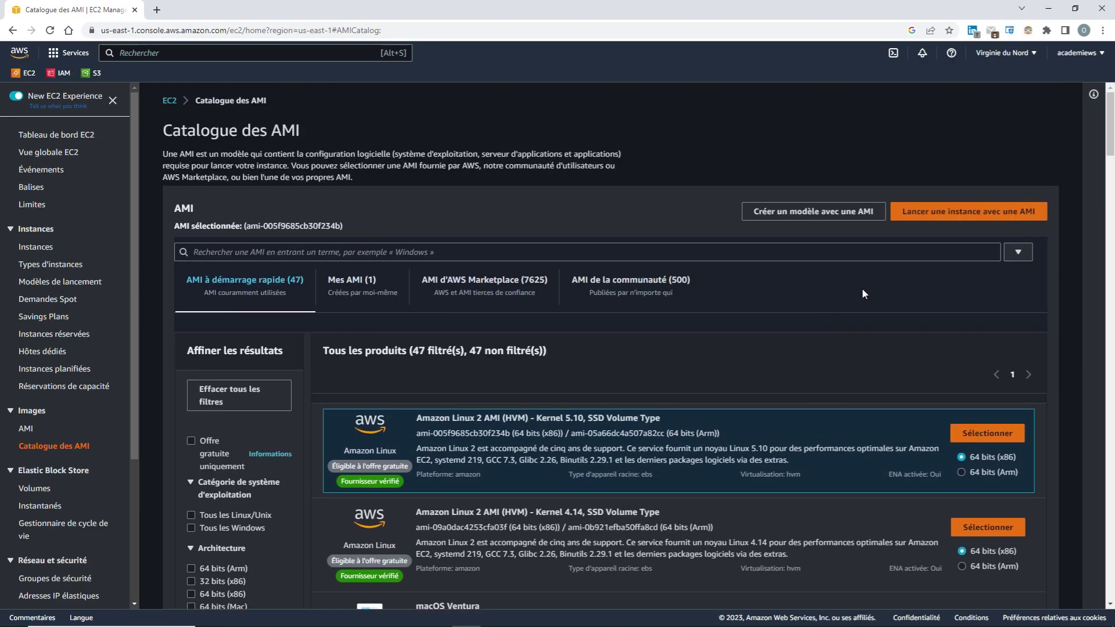
{"action": "left_click", "coordinate": [960, 221]}
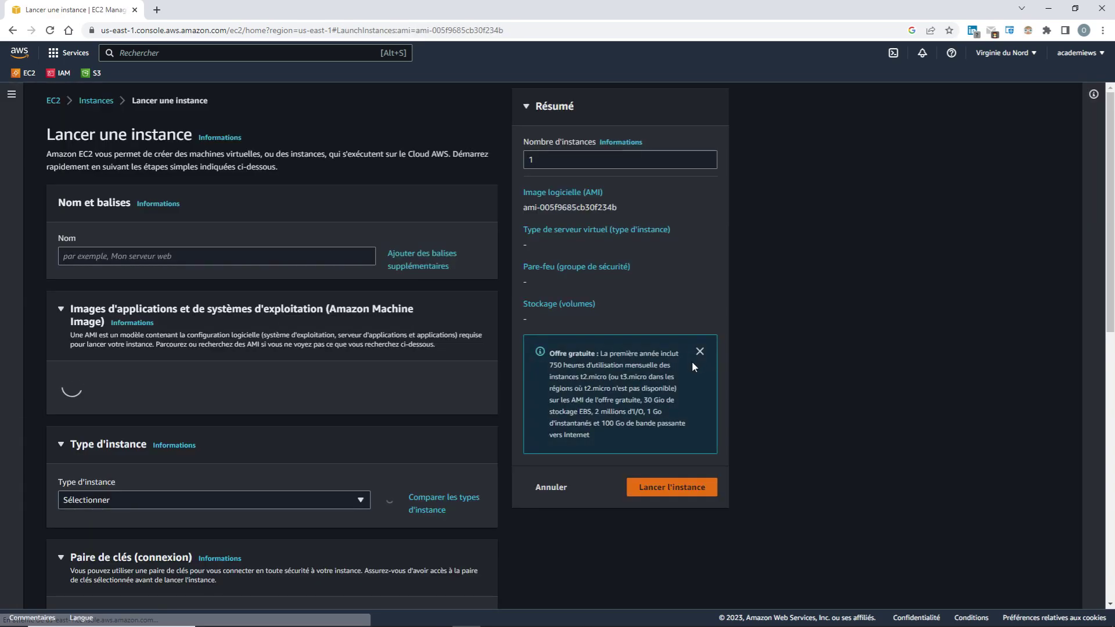
Name the instance serverWP and keep the t2.micro instance type
{"action": "left_click", "coordinate": [168, 256]}
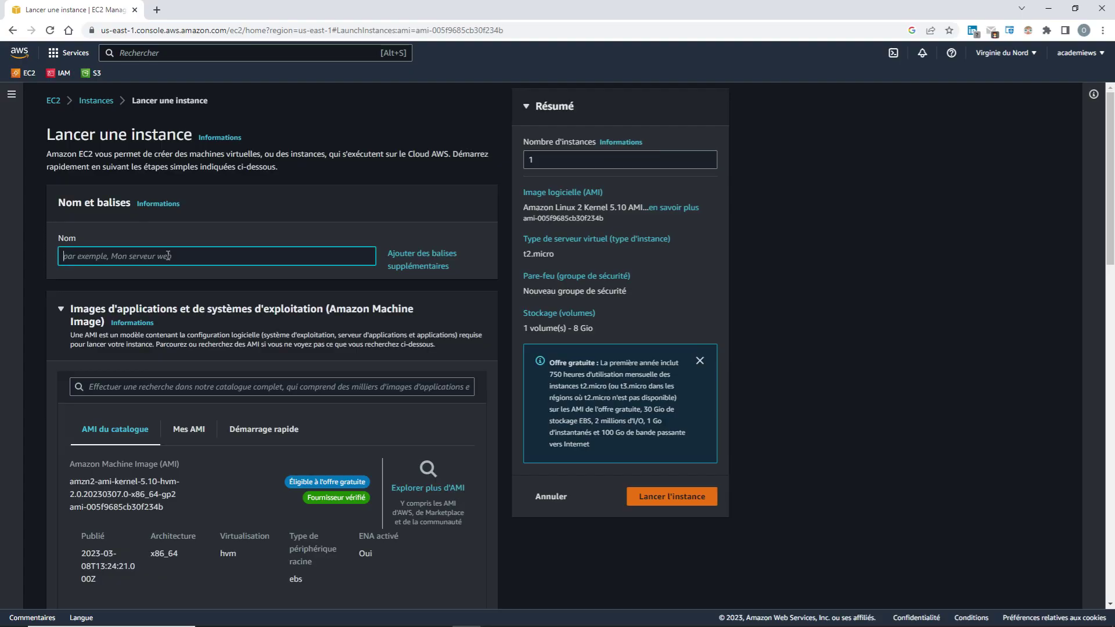
{"action": "type", "text": "serverWP"}
{"action": "scroll", "coordinate": [231, 465], "scroll_direction": "down", "scroll_amount": 2}
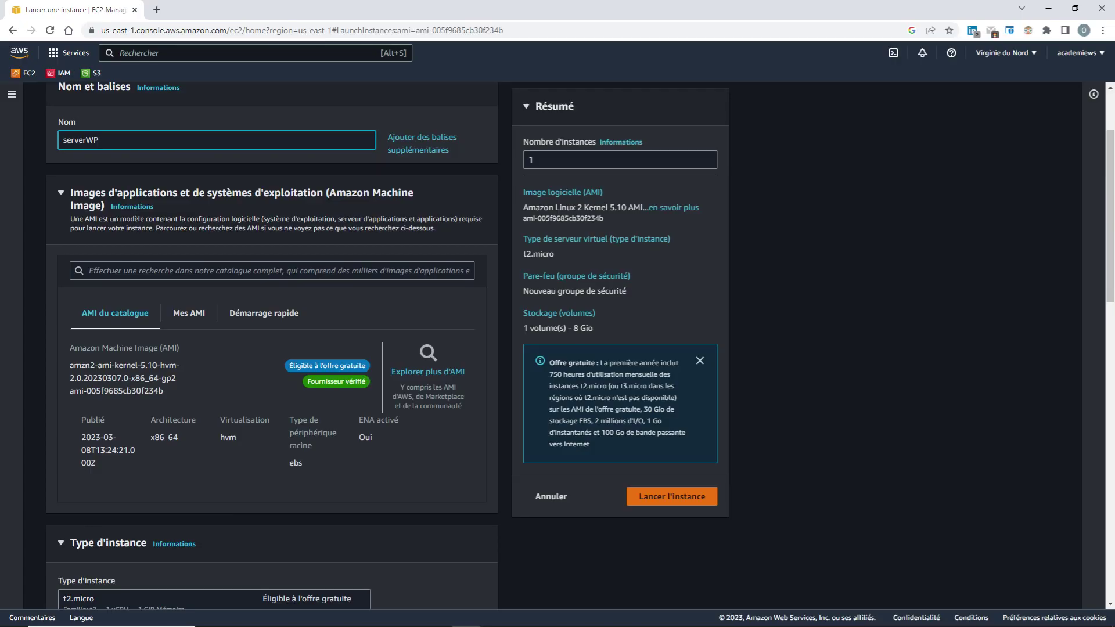
{"action": "scroll", "coordinate": [208, 406], "scroll_direction": "down", "scroll_amount": 4}
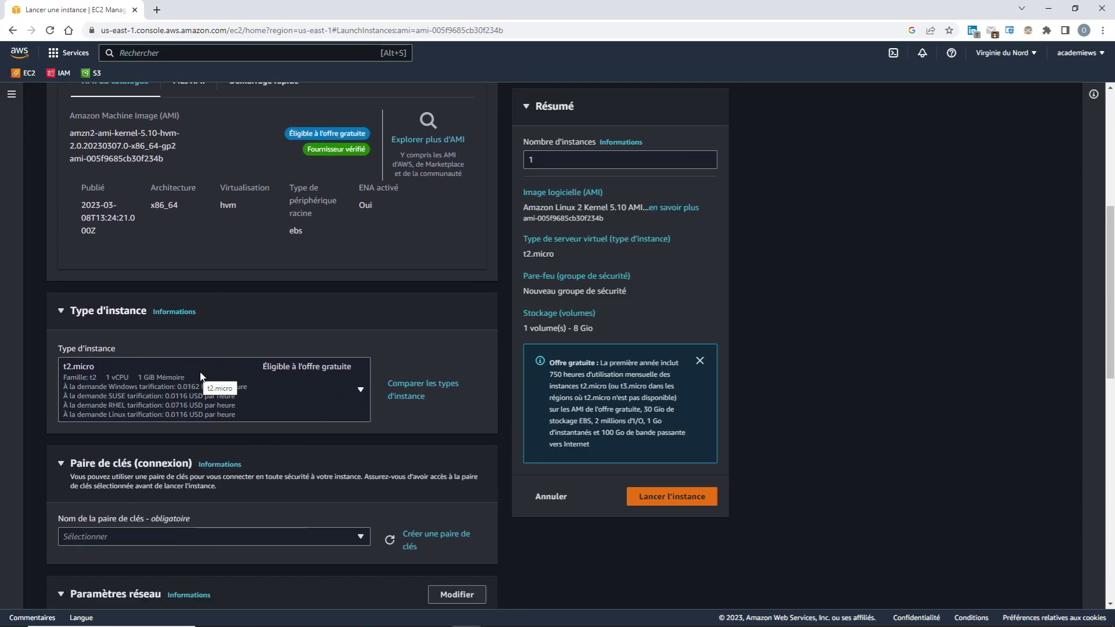
{"action": "left_click", "coordinate": [360, 392]}
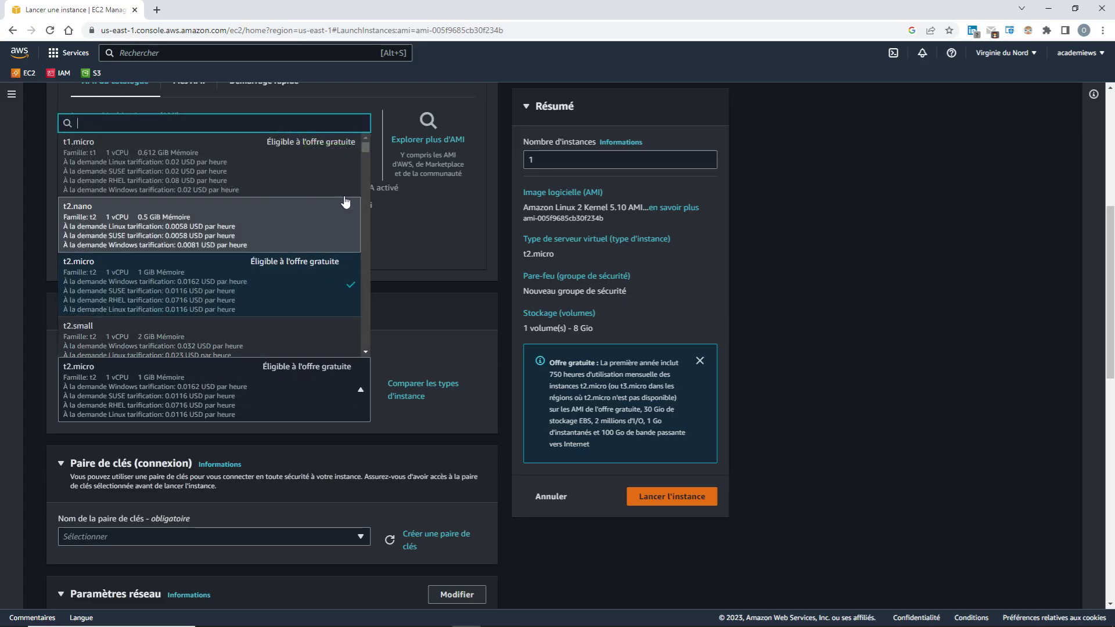
{"action": "left_click", "coordinate": [309, 300]}
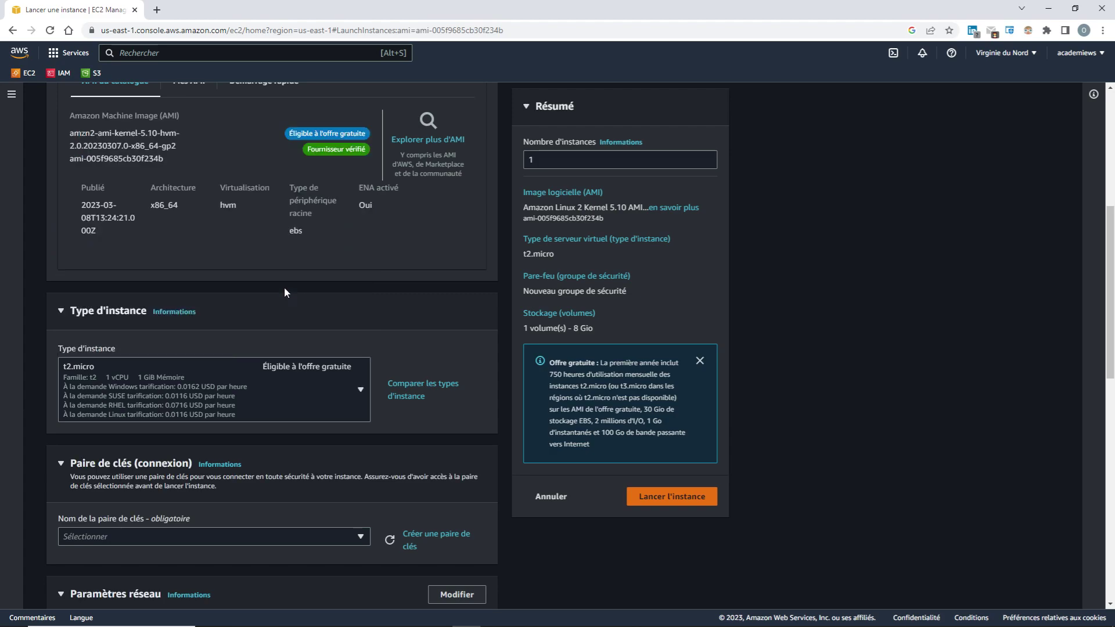
{"action": "scroll", "coordinate": [348, 463], "scroll_direction": "down", "scroll_amount": 3}
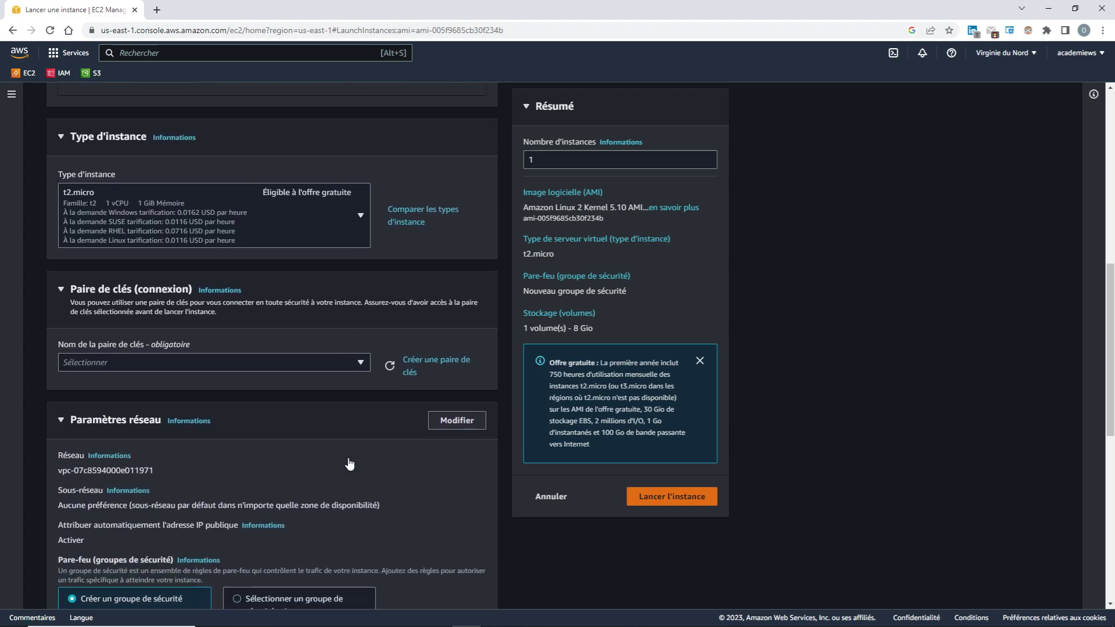
{"action": "scroll", "coordinate": [348, 462], "scroll_direction": "down", "scroll_amount": 2}
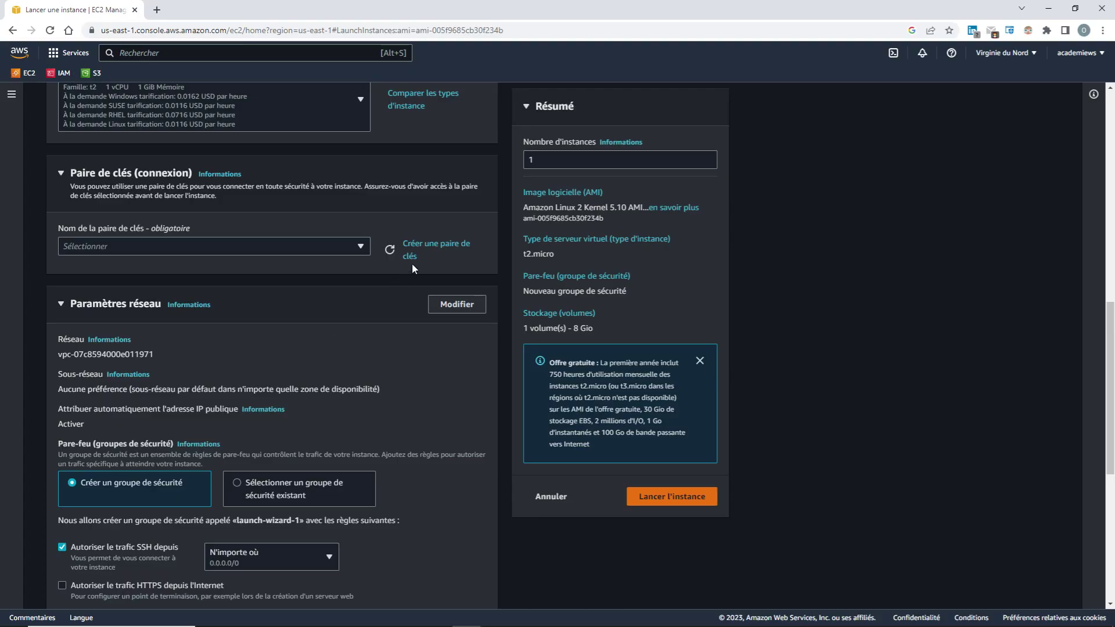
Create an RSA .pem key pair named clewp and download clewp.pem
{"action": "left_click", "coordinate": [430, 246]}
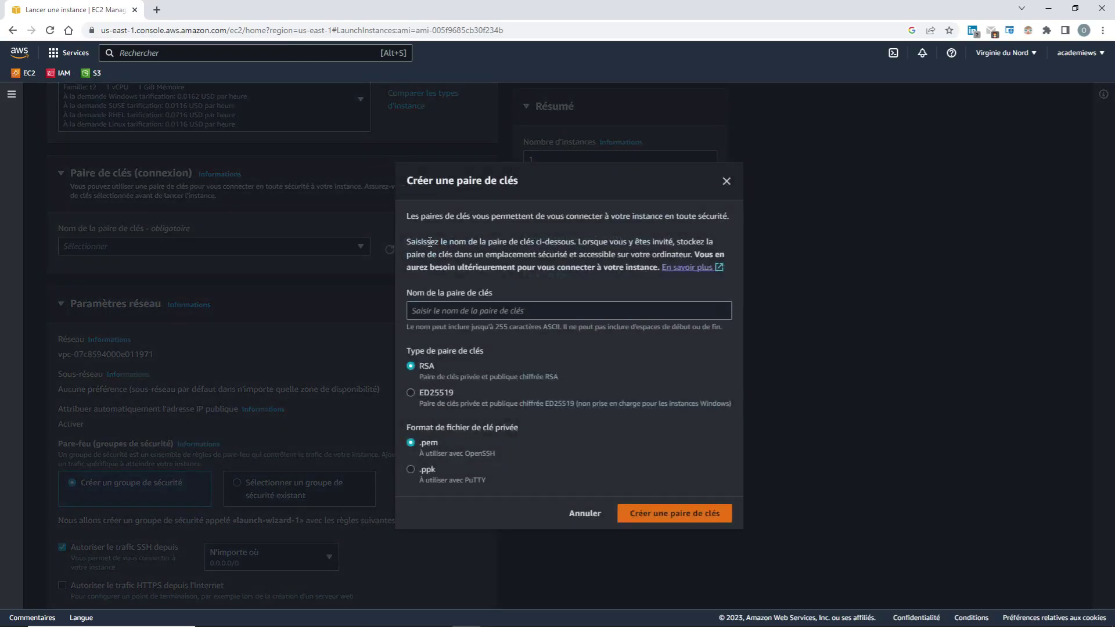
{"action": "left_click", "coordinate": [456, 309]}
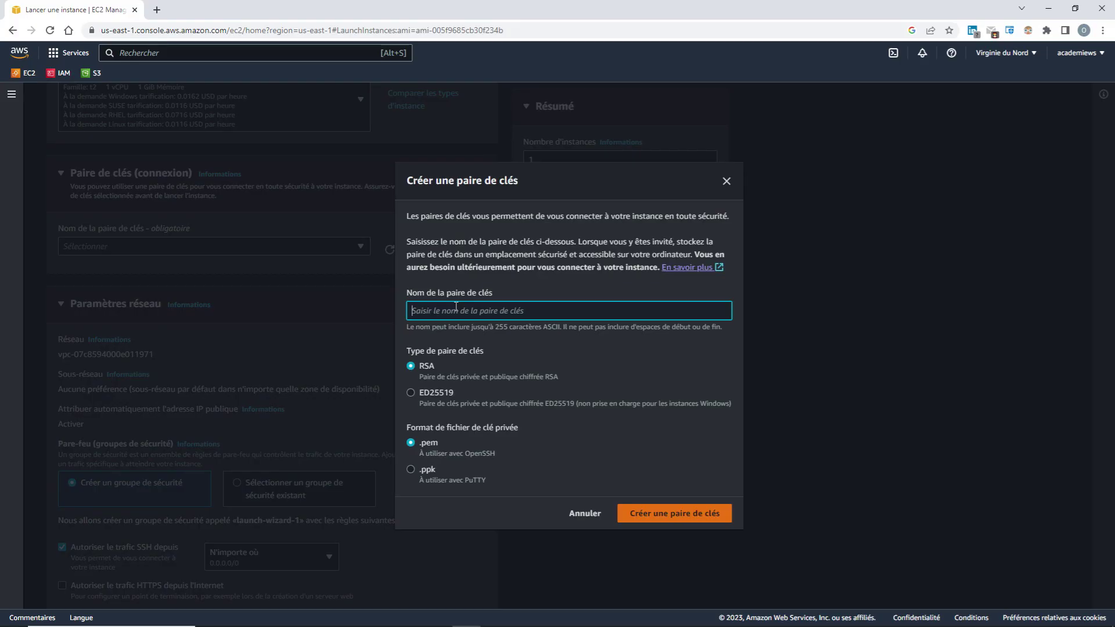
{"action": "type", "text": "clewp"}
{"action": "left_click", "coordinate": [670, 514]}
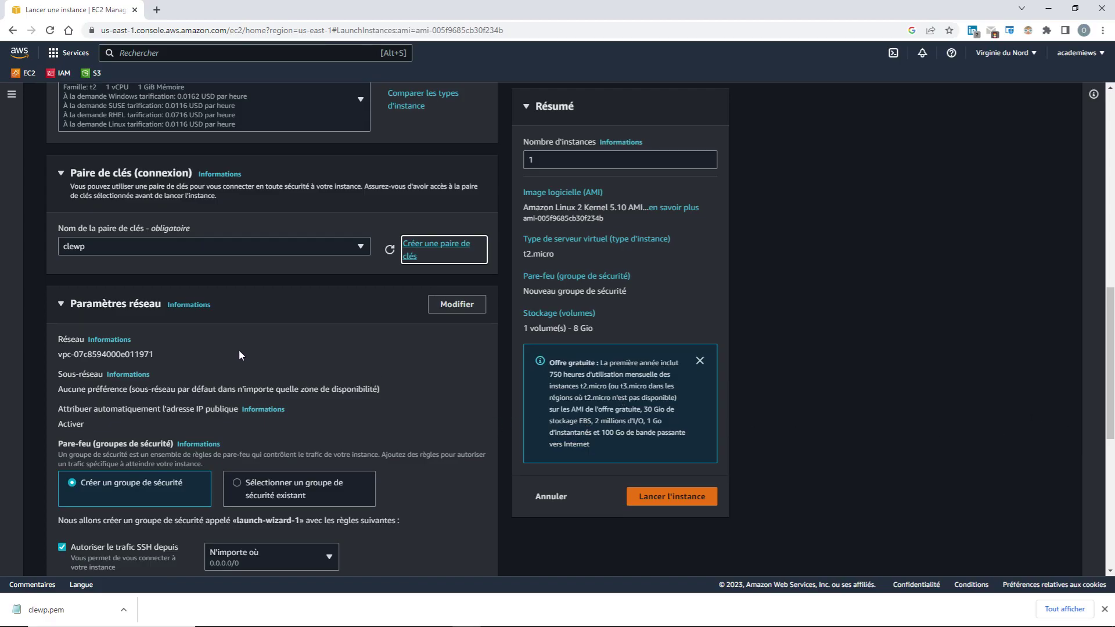
{"action": "scroll", "coordinate": [239, 350], "scroll_direction": "down", "scroll_amount": 2}
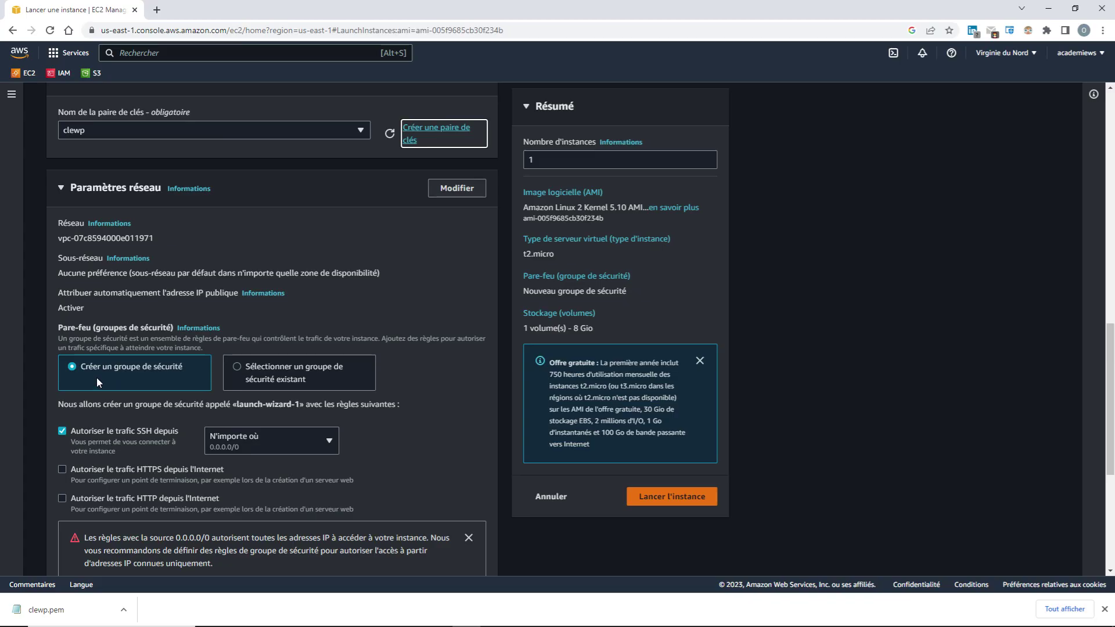
Edit network settings and replace launch-wizard-1 with SGwordpress as the security group name, correcting a typo
{"action": "scroll", "coordinate": [152, 441], "scroll_direction": "down", "scroll_amount": 1}
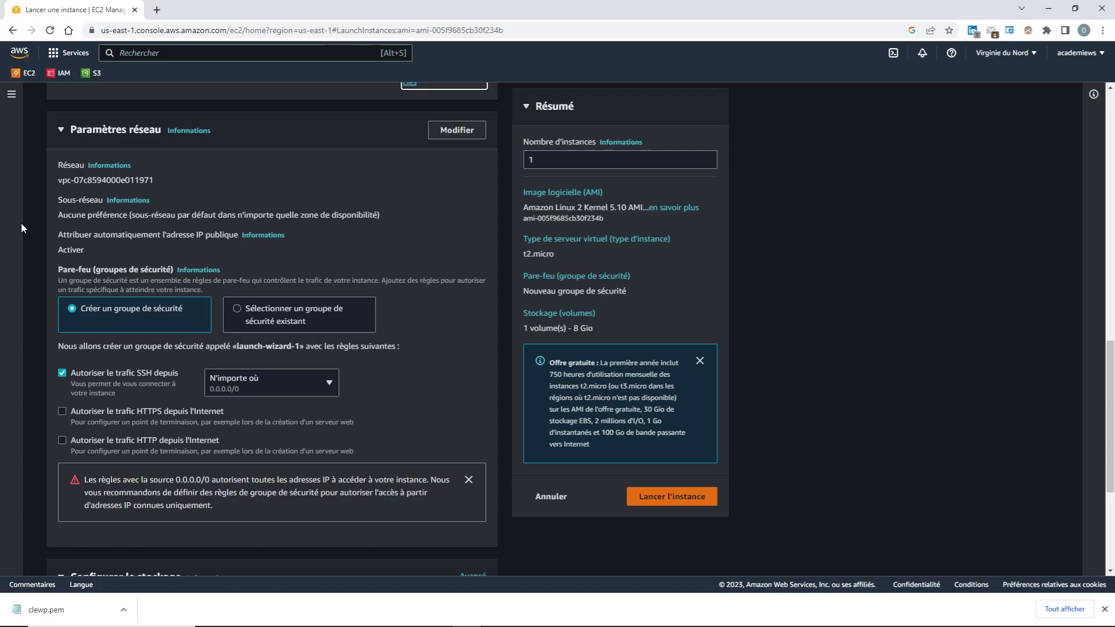
{"action": "left_click", "coordinate": [457, 130]}
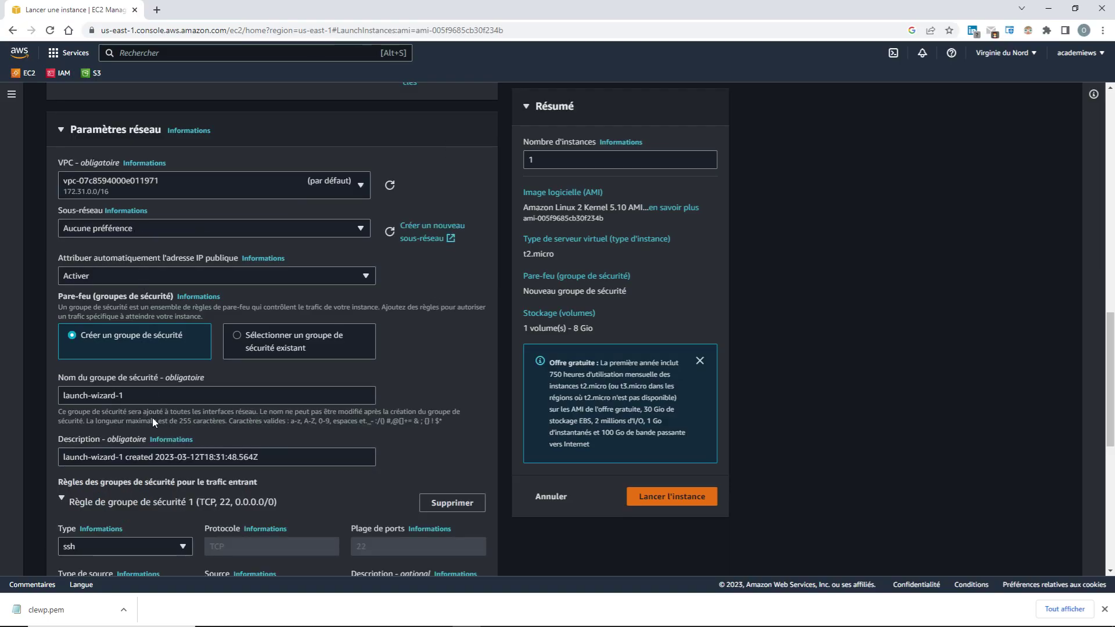
{"action": "scroll", "coordinate": [148, 406], "scroll_direction": "down", "scroll_amount": 2}
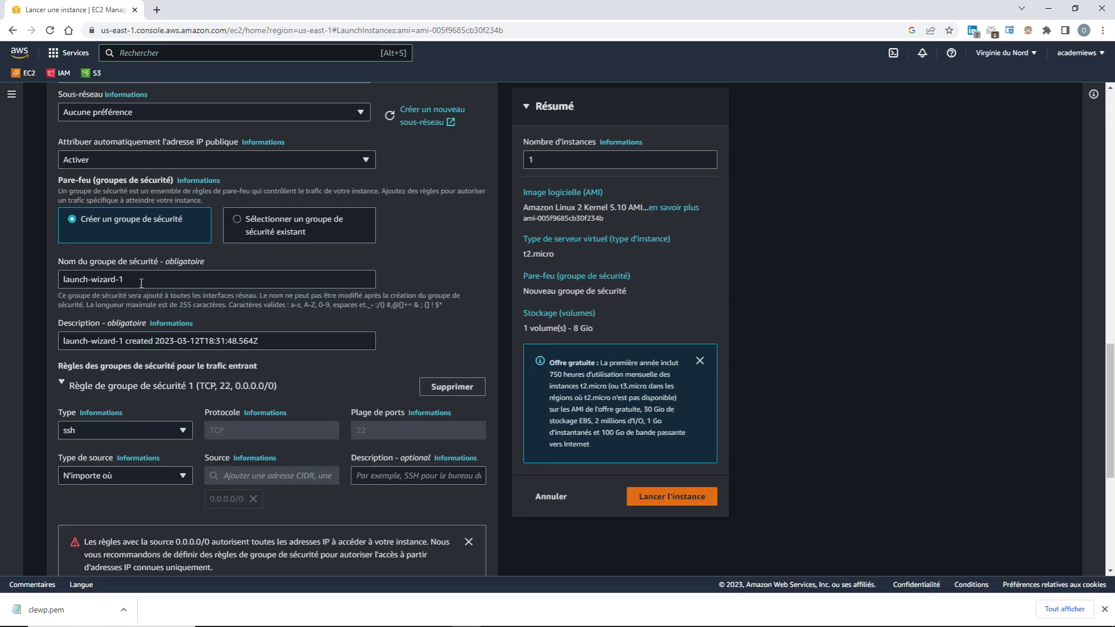
{"action": "scroll", "coordinate": [385, 368], "scroll_direction": "up", "scroll_amount": 5}
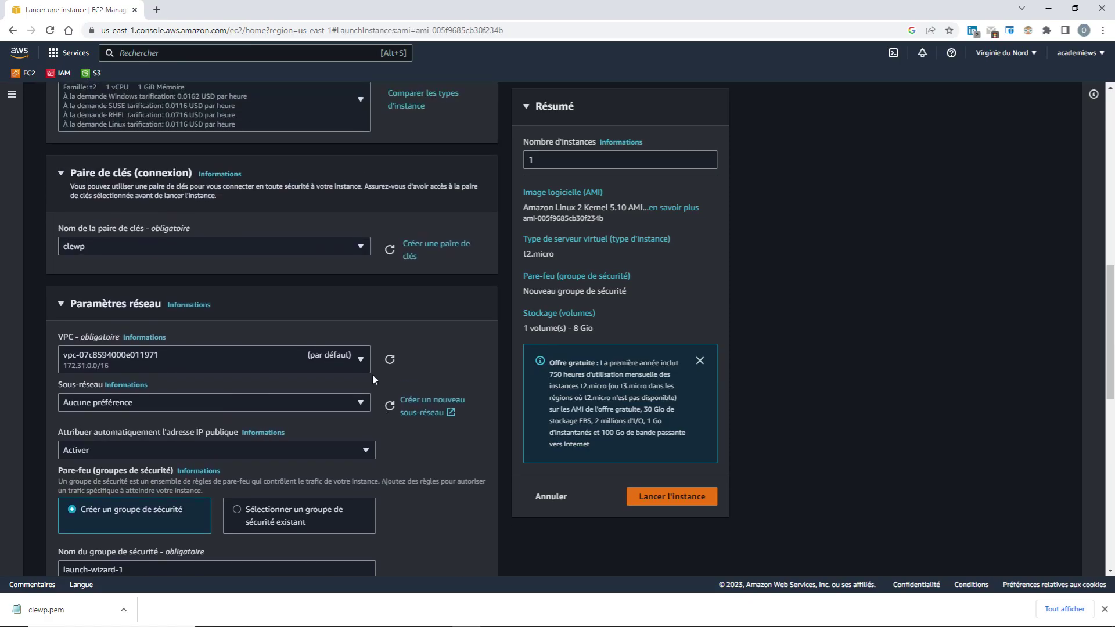
{"action": "scroll", "coordinate": [316, 509], "scroll_direction": "down", "scroll_amount": 3}
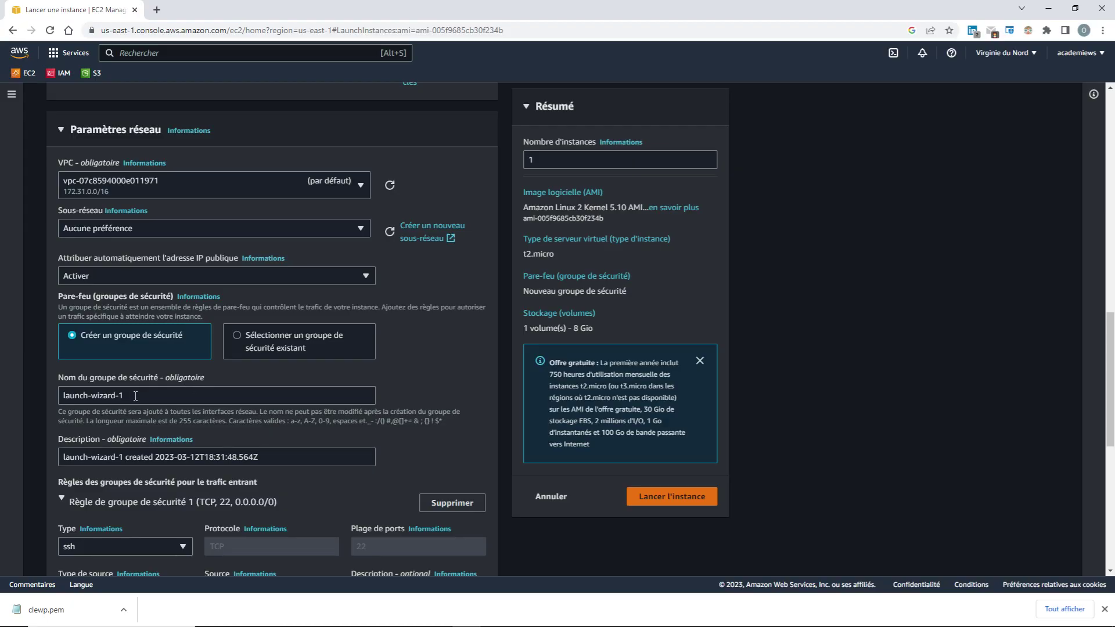
{"action": "left_click_drag", "start_coordinate": [136, 396], "coordinate": [55, 398]}
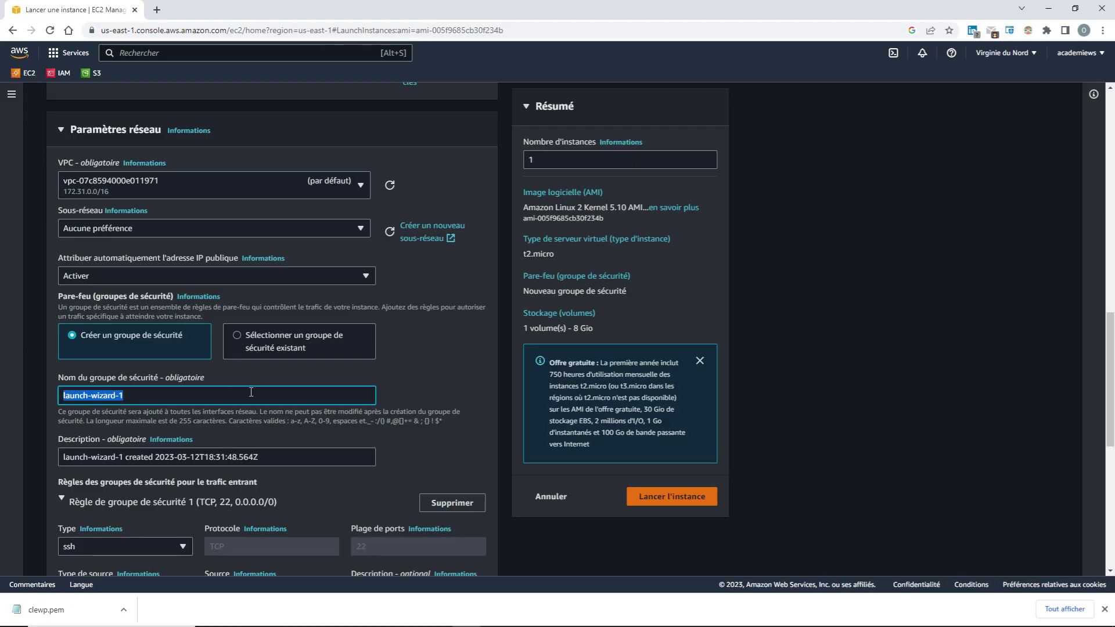
{"action": "type", "text": "SGworpress"}
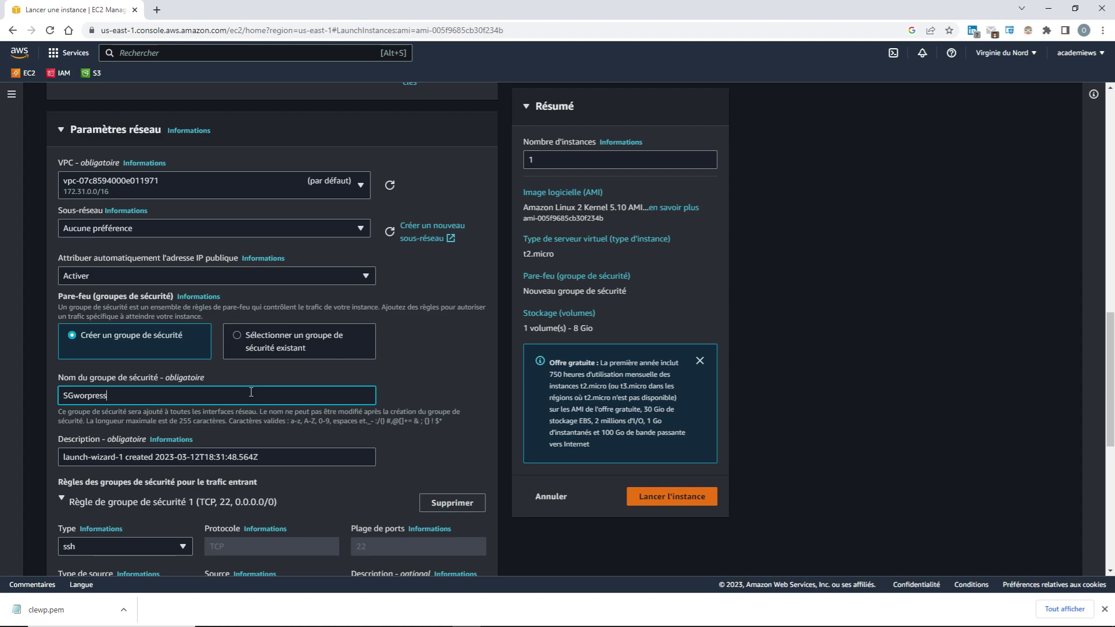
{"action": "left_click", "coordinate": [89, 397]}
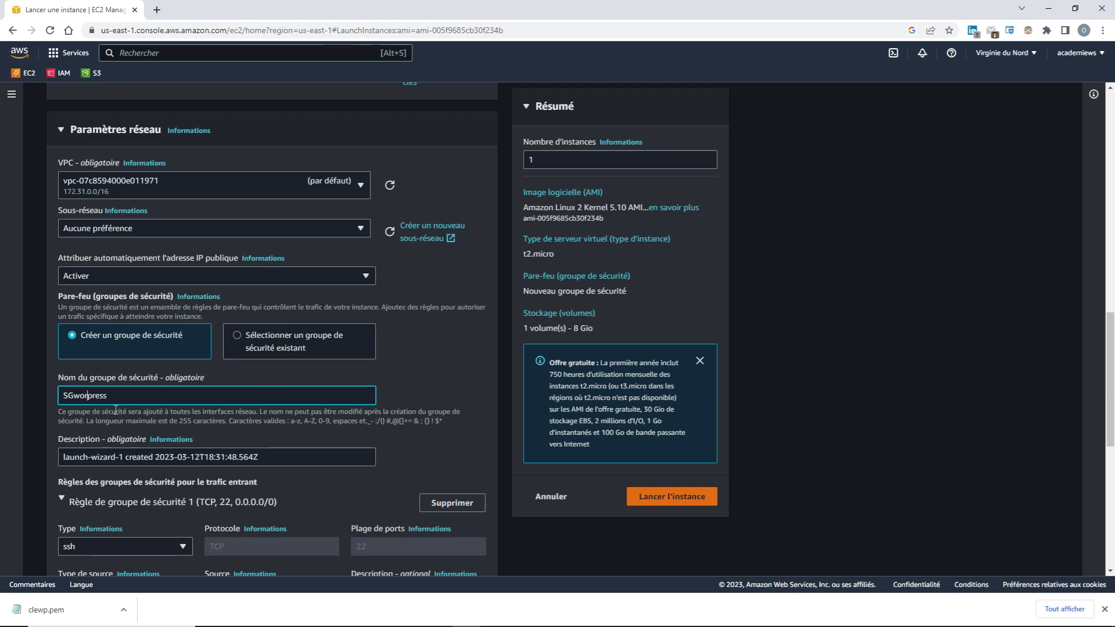
{"action": "type", "text": "d"}
{"action": "scroll", "coordinate": [173, 407], "scroll_direction": "down", "scroll_amount": 3}
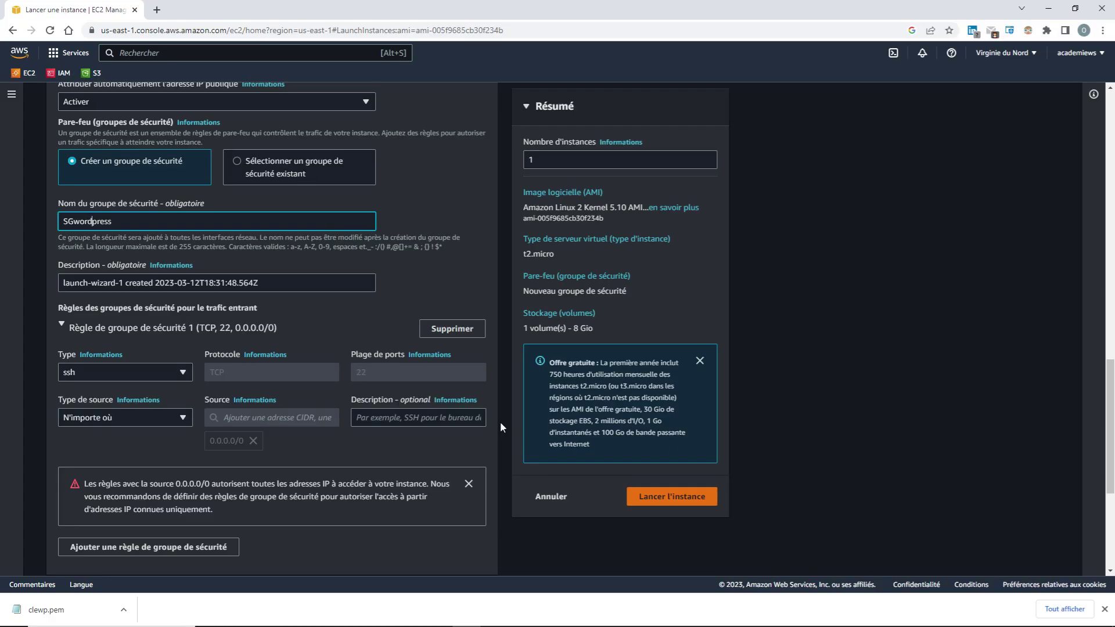
Expand Advanced details and put the cursor in the empty User data box
{"action": "scroll", "coordinate": [357, 524], "scroll_direction": "down", "scroll_amount": 5}
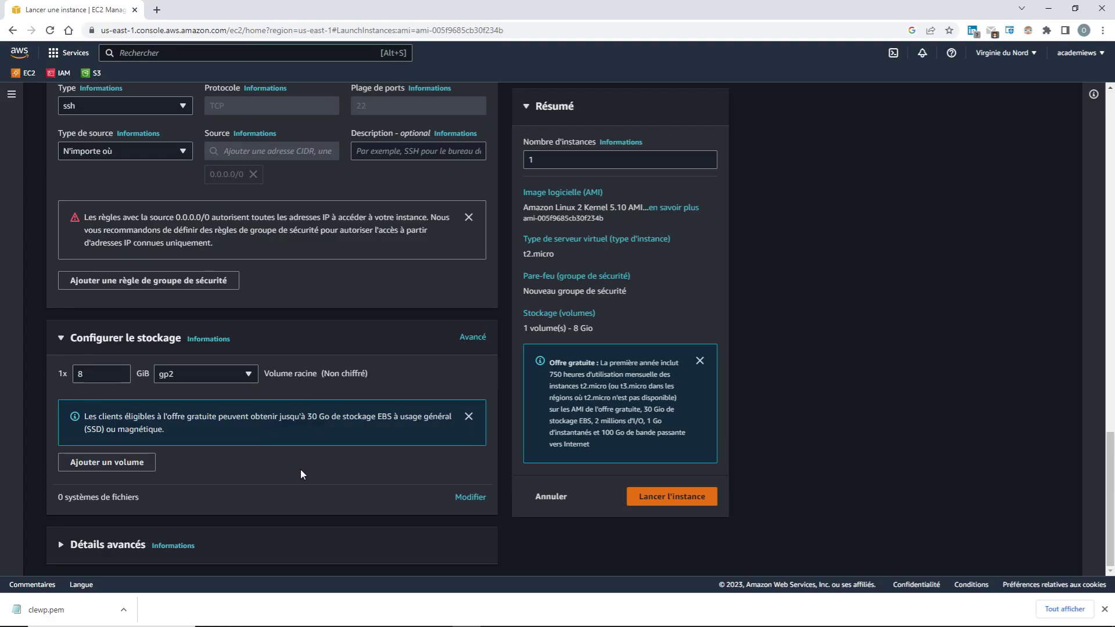
{"action": "left_click", "coordinate": [71, 550]}
{"action": "scroll", "coordinate": [328, 537], "scroll_direction": "down", "scroll_amount": 2}
{"action": "scroll", "coordinate": [328, 537], "scroll_direction": "down", "scroll_amount": 15}
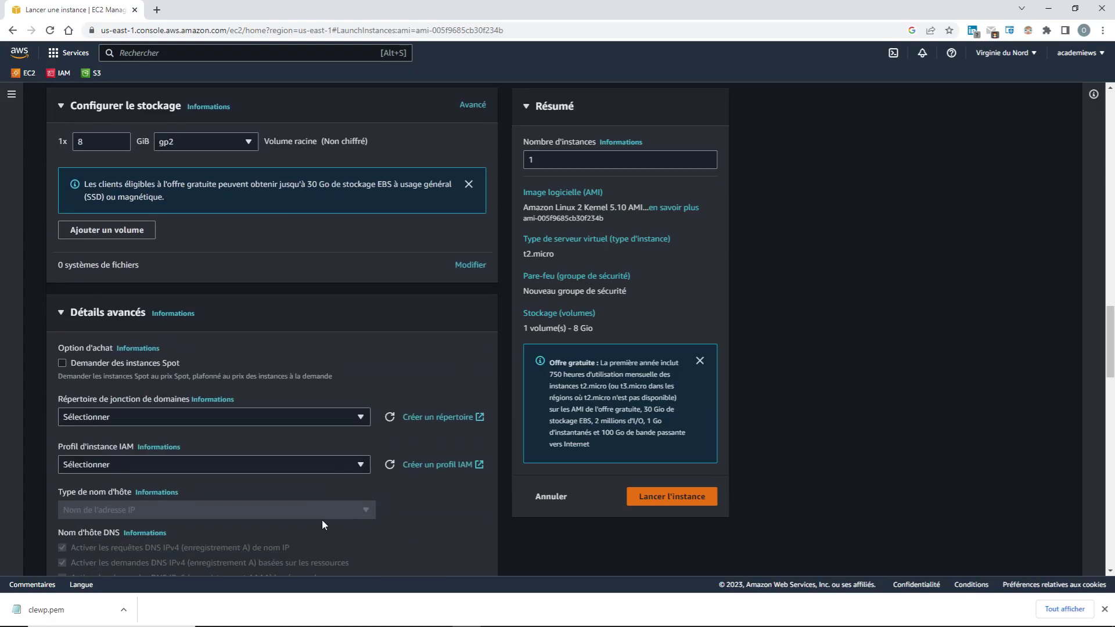
{"action": "scroll", "coordinate": [322, 522], "scroll_direction": "down", "scroll_amount": 5}
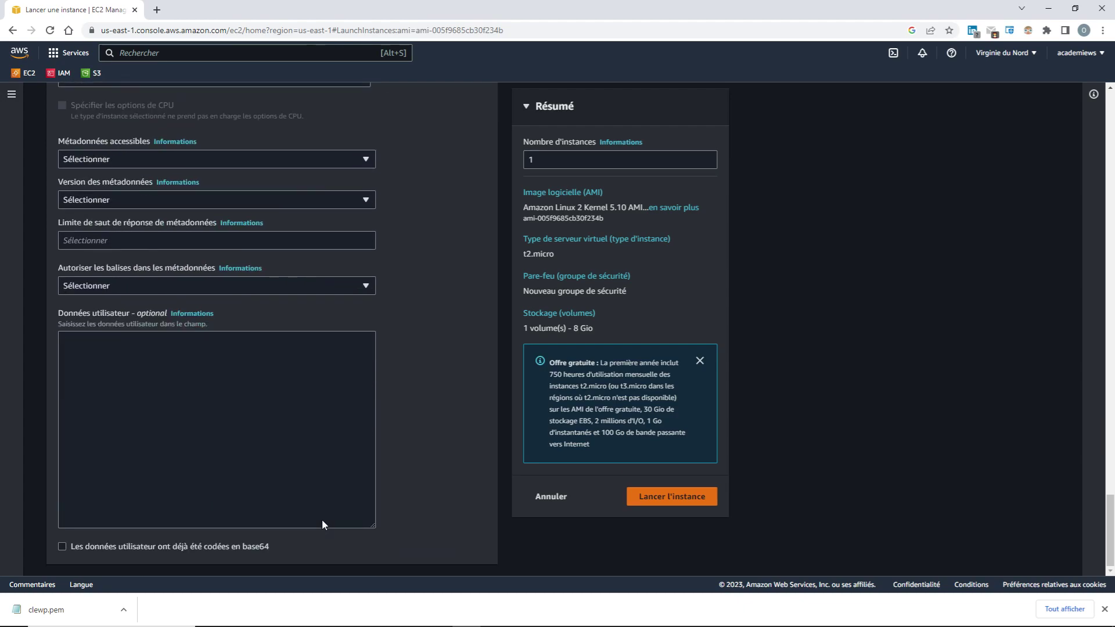
{"action": "left_click", "coordinate": [139, 393]}
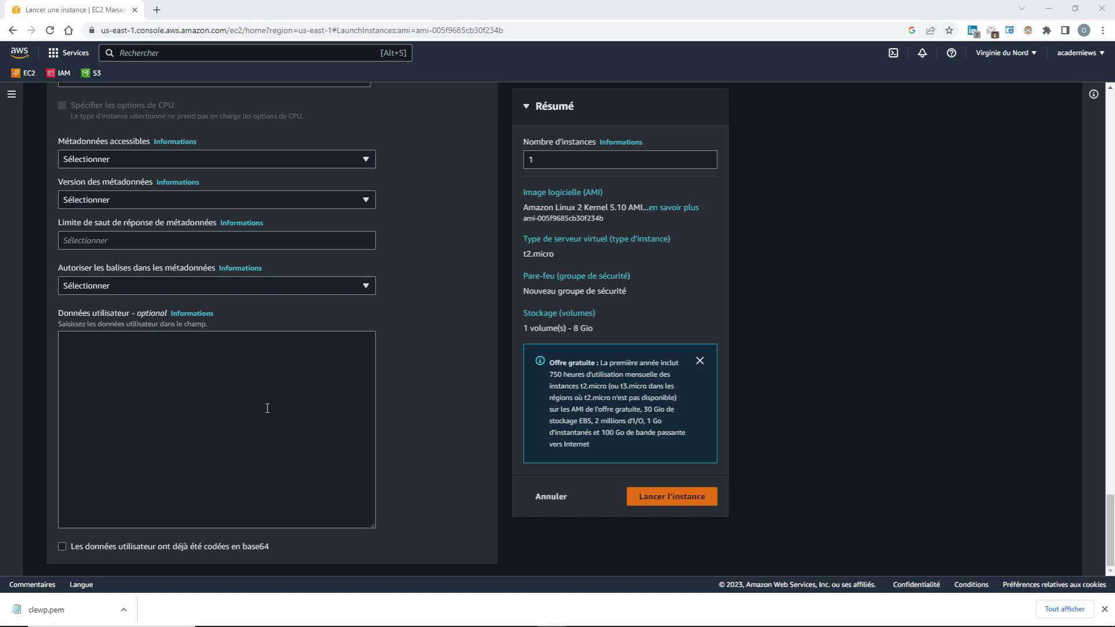
{"action": "left_click", "coordinate": [175, 403]}
Paste the WordPress install script into User data, zoom in, and highlight the #!/bin/bash line
{"action": "type", "text": "#!/bin/bash yum install httpd php php-mysql -y amazon-linux-extras install -y php7.2 cd /var/www/html wget https://wordpress.org/wordpress-5.4.1.tar.gz tar -xzf wordpress-5.4.1.tar.gz cp -r wordpress/* /var/www/html/ rm -rf wordpress rm -rf wordpress-5.4.1.tar.gz chmod -R 755 wp-content chown -R apache:apache wp-content service httpd start chkconfig httpd on"}
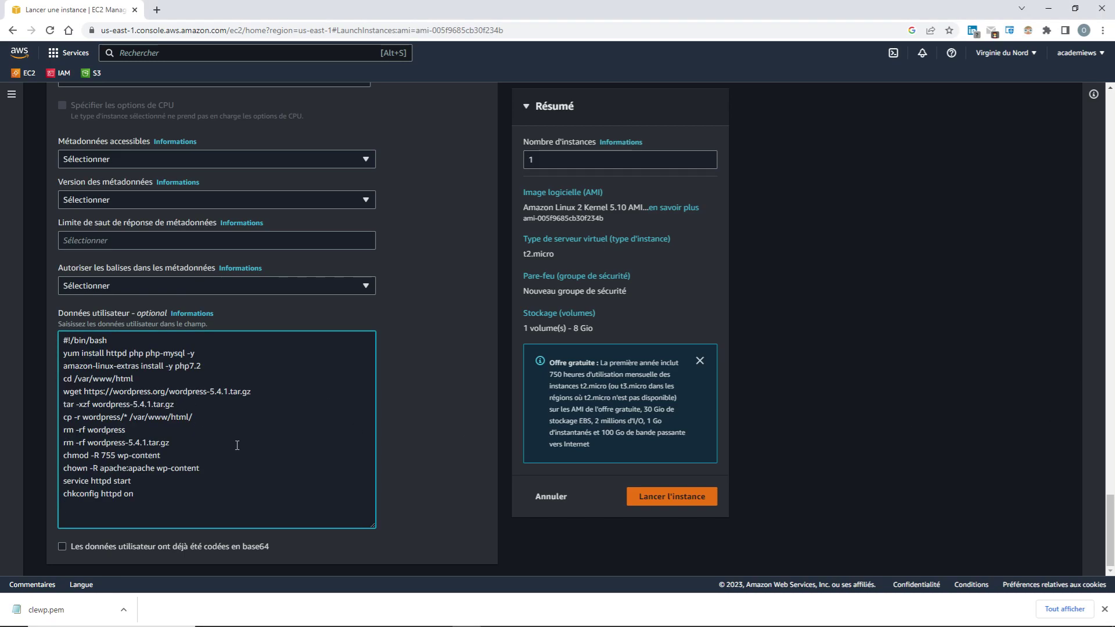
{"action": "key", "text": "ctrl+plus"}
{"action": "key", "text": "ctrl+plus"}
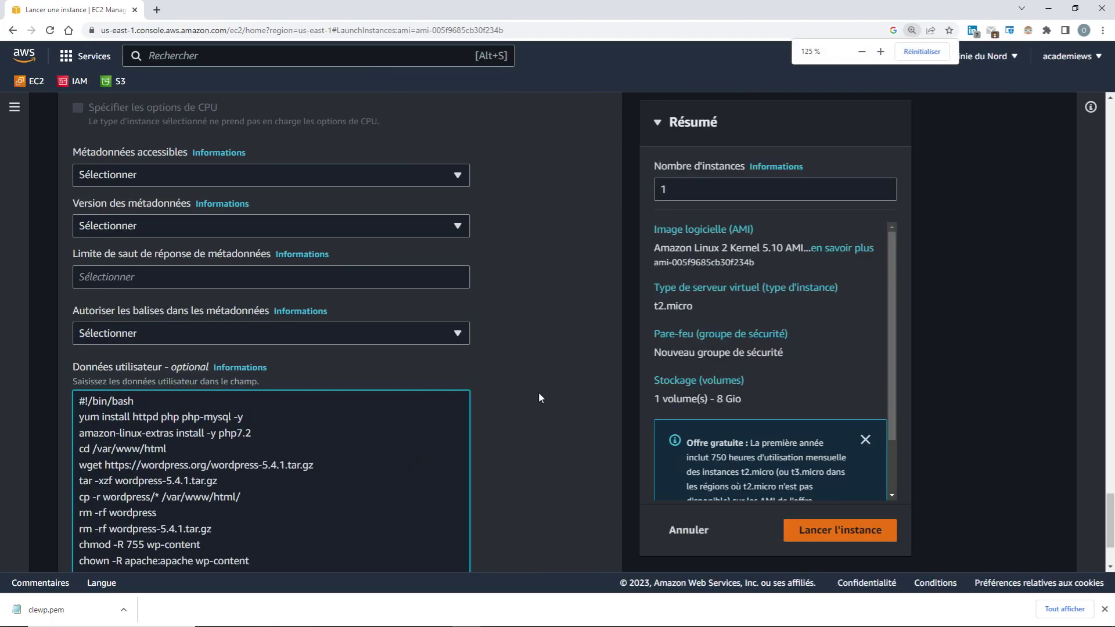
{"action": "scroll", "coordinate": [538, 392], "scroll_direction": "down", "scroll_amount": 2}
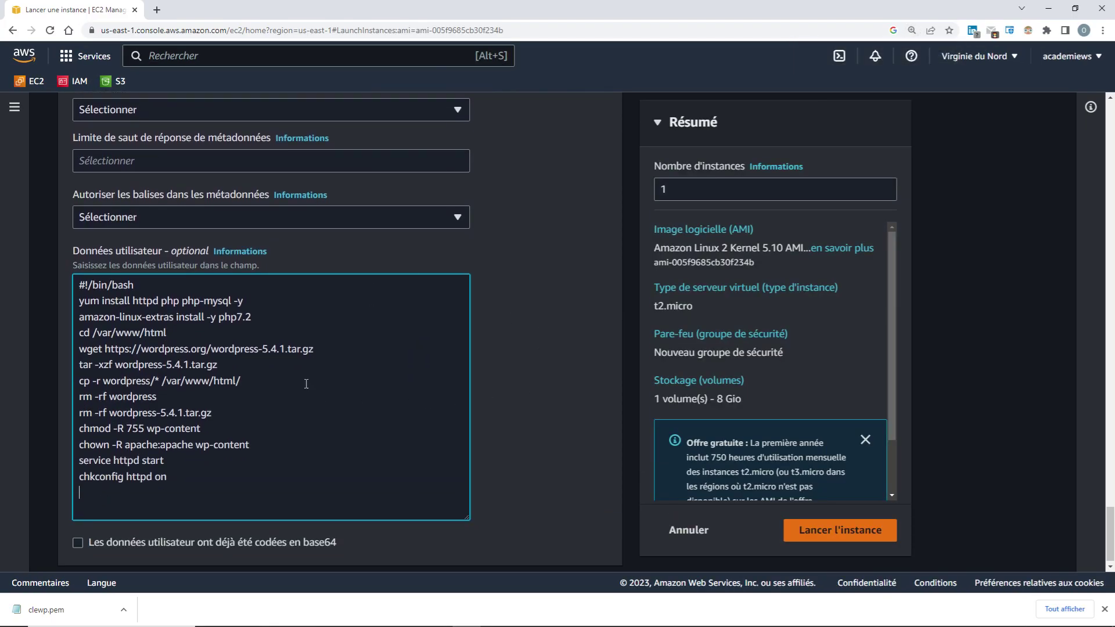
{"action": "key", "text": "ctrl+Home"}
{"action": "key", "text": "End"}
{"action": "key", "text": "ctrl+shift+Left"}
{"action": "key", "text": "ctrl+shift+Left"}
{"action": "key", "text": "ctrl+shift+Left"}
{"action": "key", "text": "ctrl+shift+Left"}
{"action": "key", "text": "ctrl+shift+Left"}
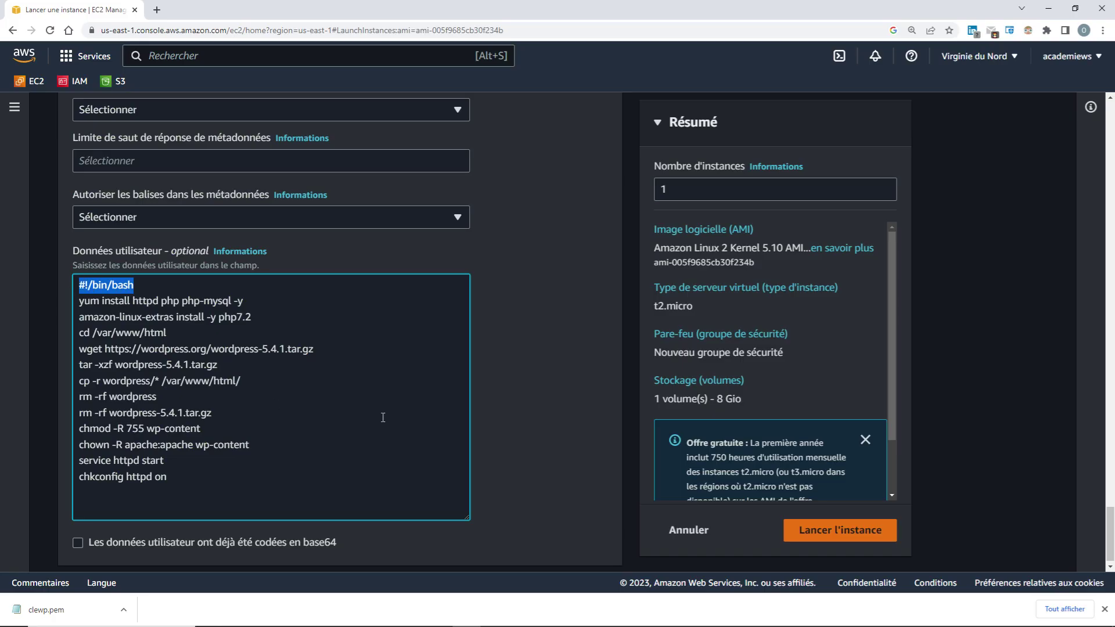
Highlight the httpd/PHP install lines, the php7.2 extras line, and the /var/www/html path
{"action": "left_click_drag", "start_coordinate": [245, 301], "coordinate": [78, 302]}
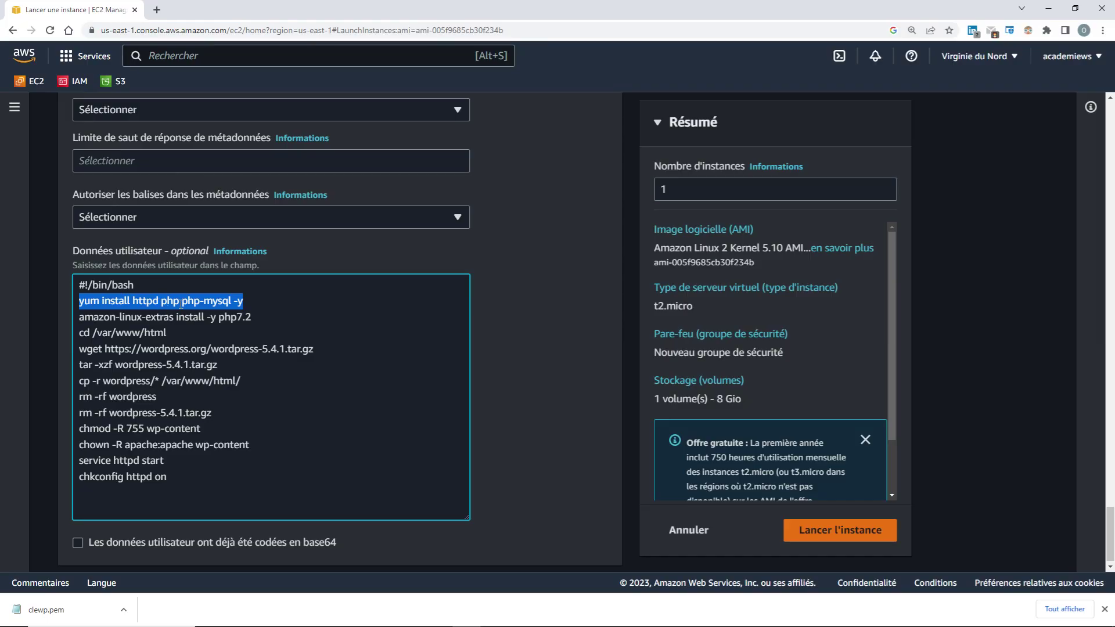
{"action": "left_click_drag", "start_coordinate": [293, 315], "coordinate": [79, 323]}
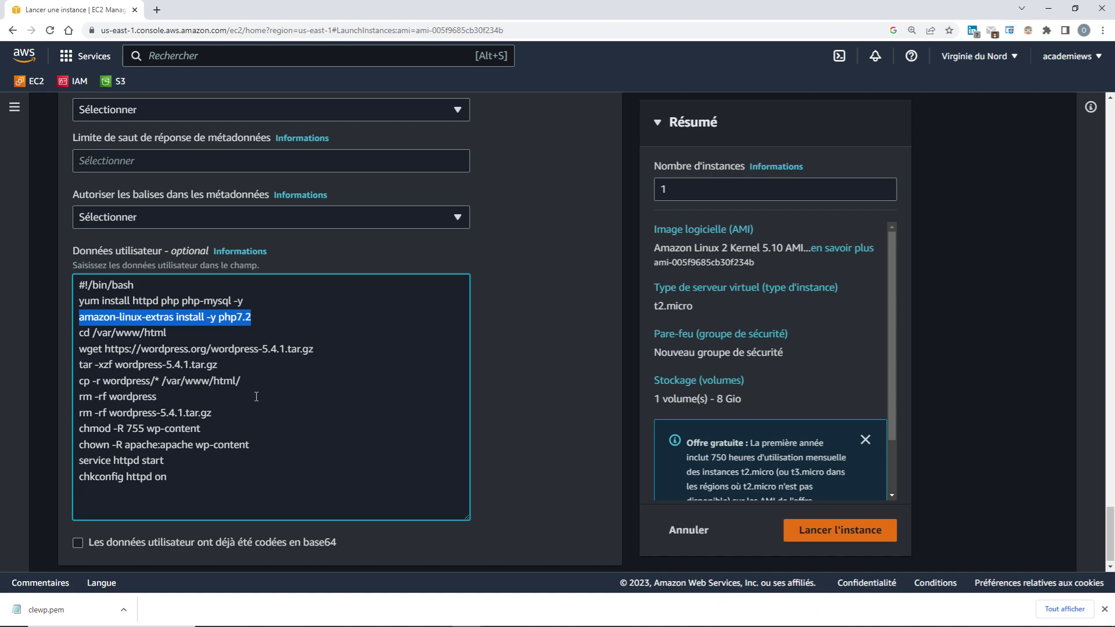
{"action": "left_click", "coordinate": [344, 447]}
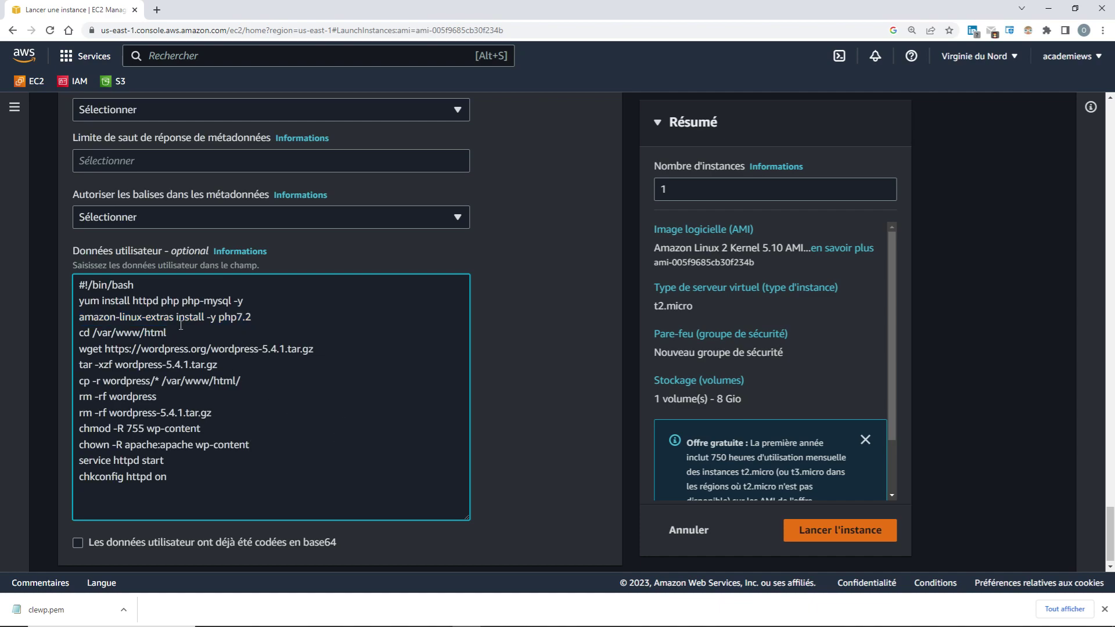
{"action": "left_click_drag", "start_coordinate": [167, 332], "coordinate": [93, 334]}
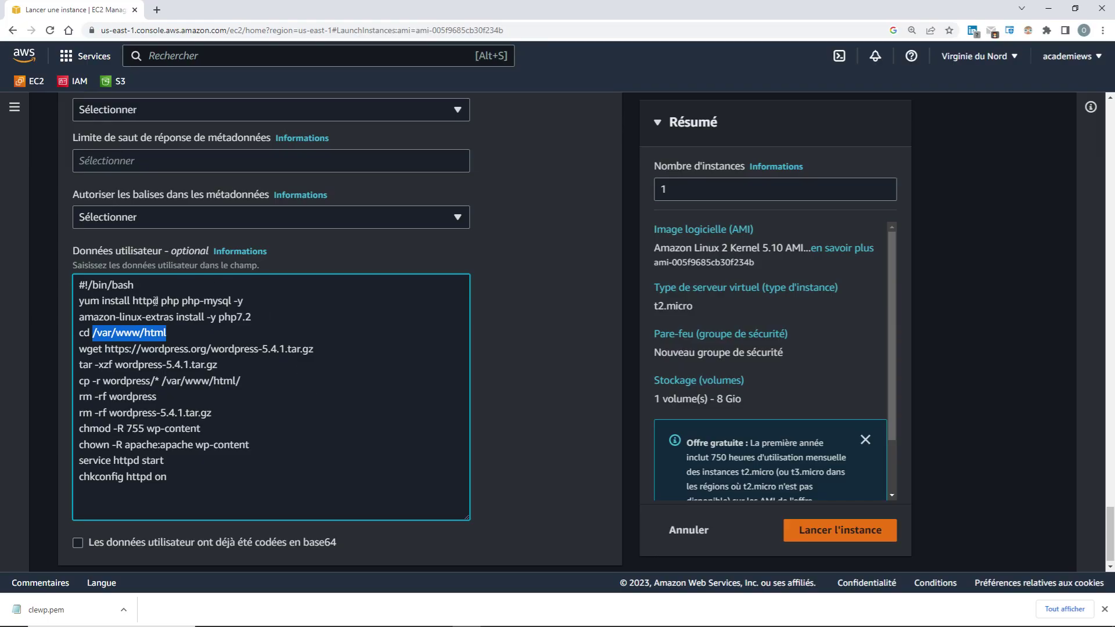
{"action": "left_click_drag", "start_coordinate": [159, 301], "coordinate": [135, 301]}
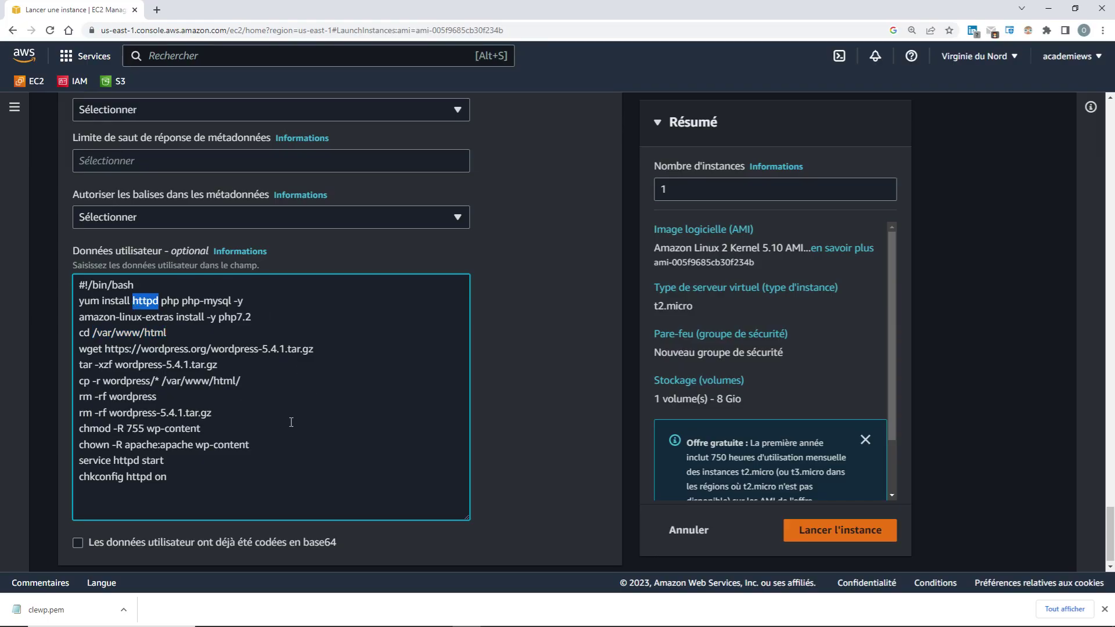
{"action": "scroll", "coordinate": [291, 418], "scroll_direction": "down", "scroll_amount": 1}
{"action": "left_click", "coordinate": [309, 341]}
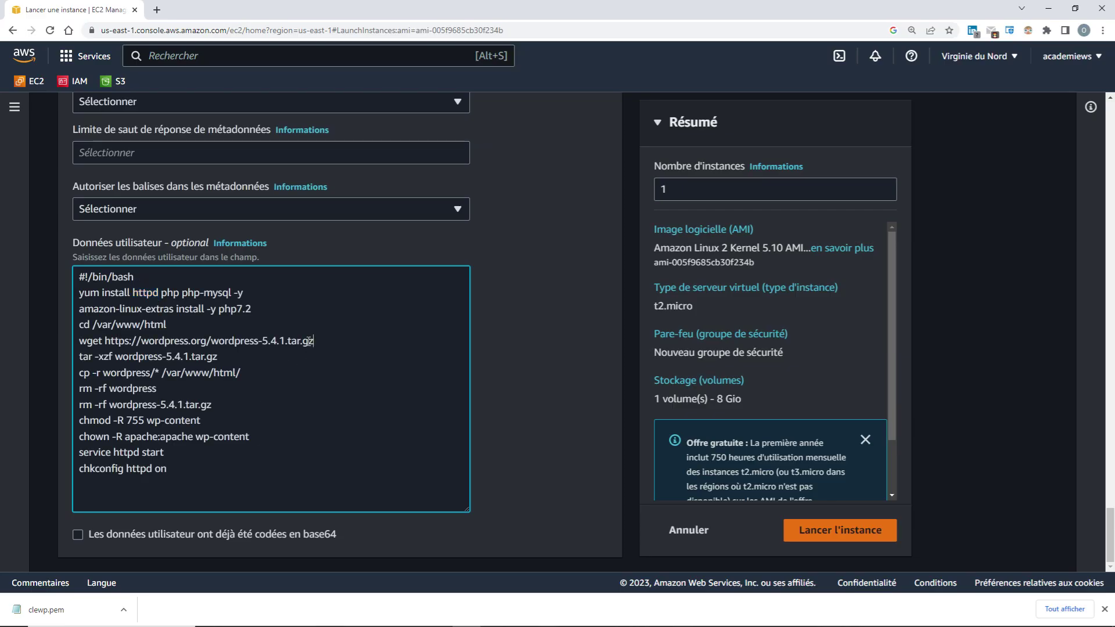
Highlight the WordPress download, extract, copy and cleanup lines, then permissions and httpd start/chkconfig lines
{"action": "left_click_drag", "start_coordinate": [309, 341], "coordinate": [79, 343]}
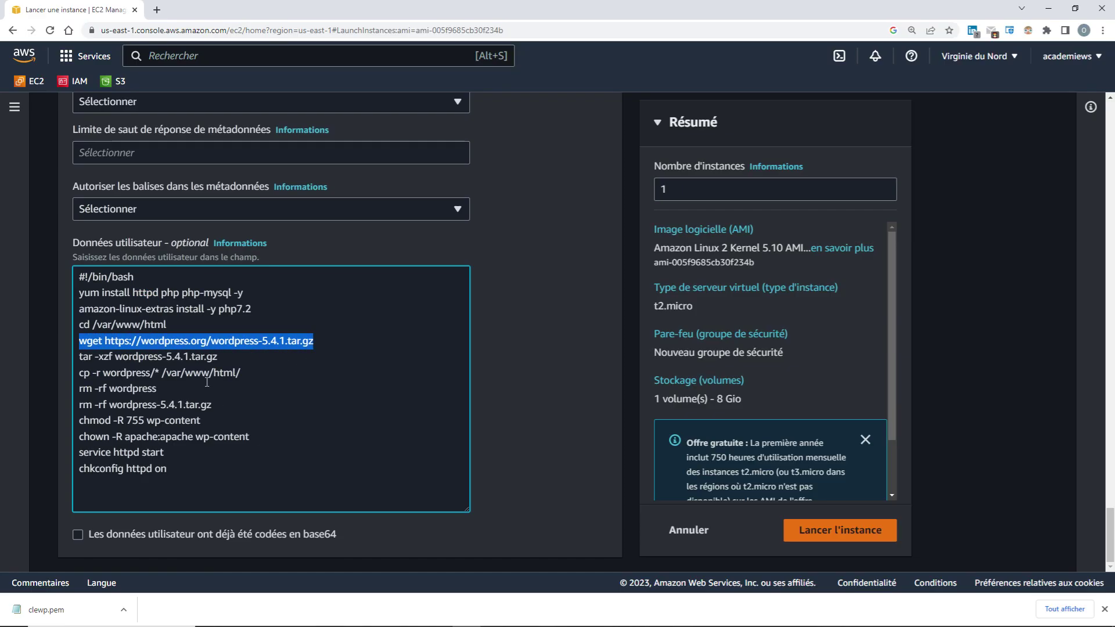
{"action": "left_click_drag", "start_coordinate": [221, 357], "coordinate": [77, 360]}
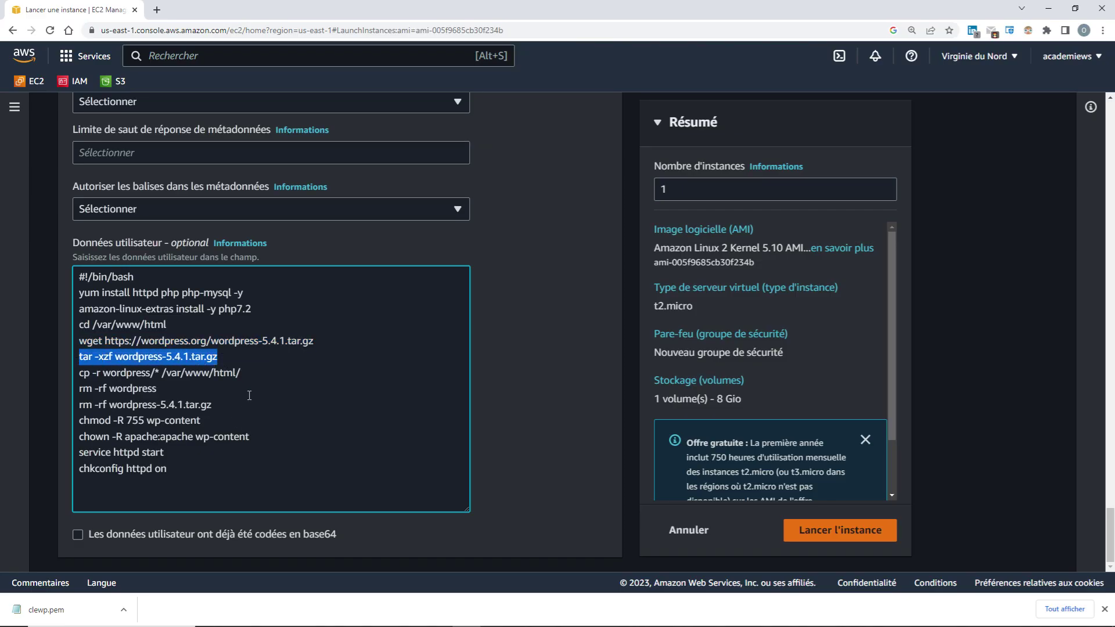
{"action": "left_click_drag", "start_coordinate": [240, 373], "coordinate": [80, 380]}
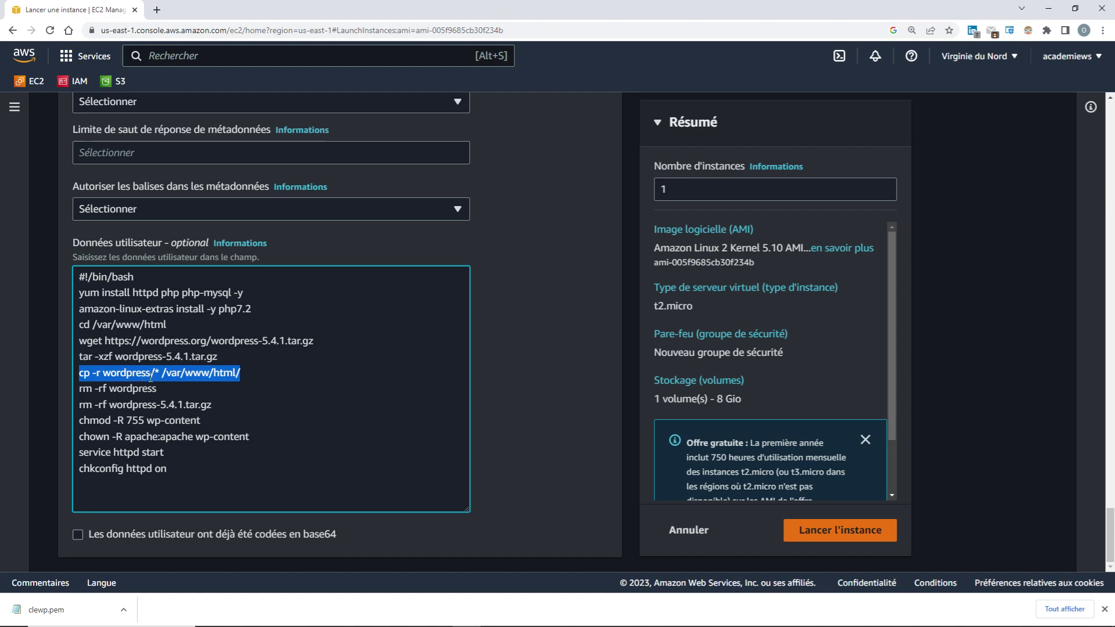
{"action": "left_click_drag", "start_coordinate": [157, 389], "coordinate": [82, 392]}
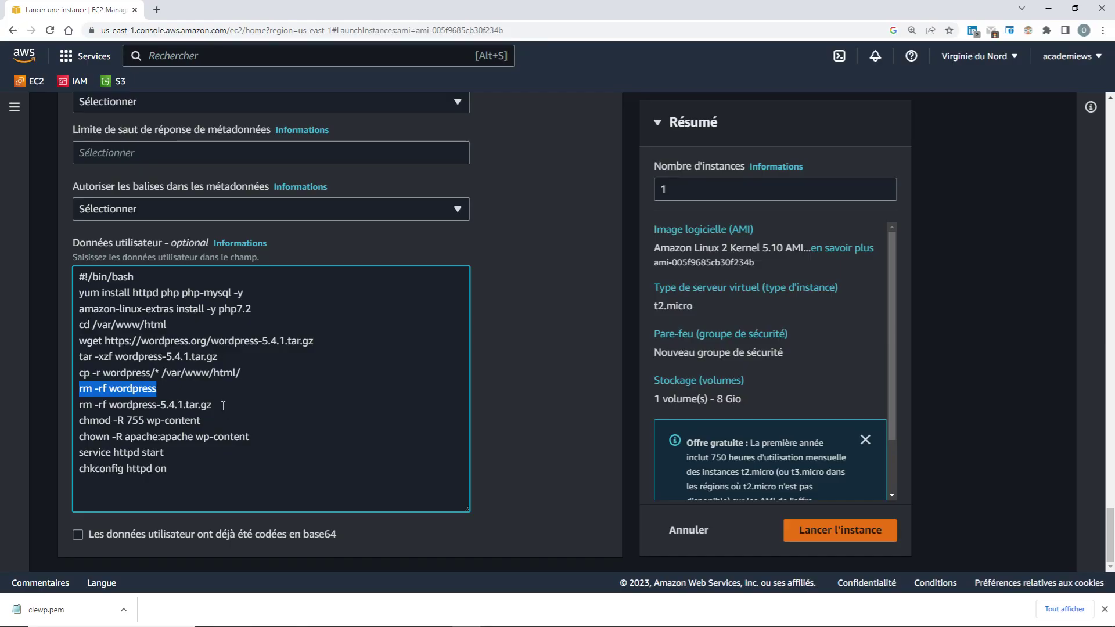
{"action": "left_click_drag", "start_coordinate": [222, 406], "coordinate": [80, 408]}
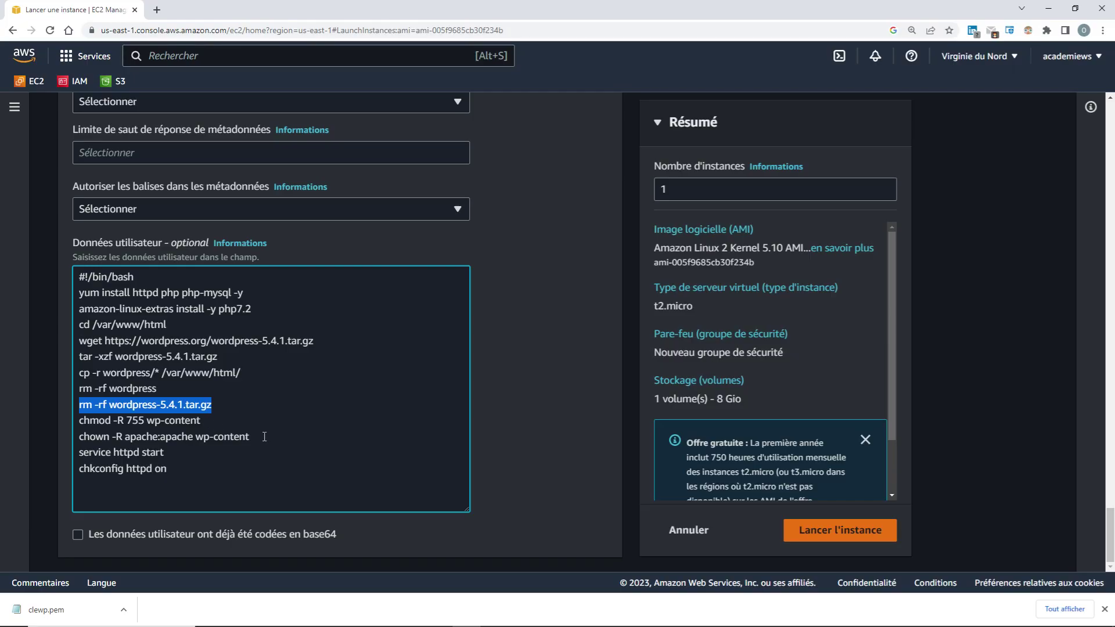
{"action": "left_click_drag", "start_coordinate": [264, 437], "coordinate": [78, 424]}
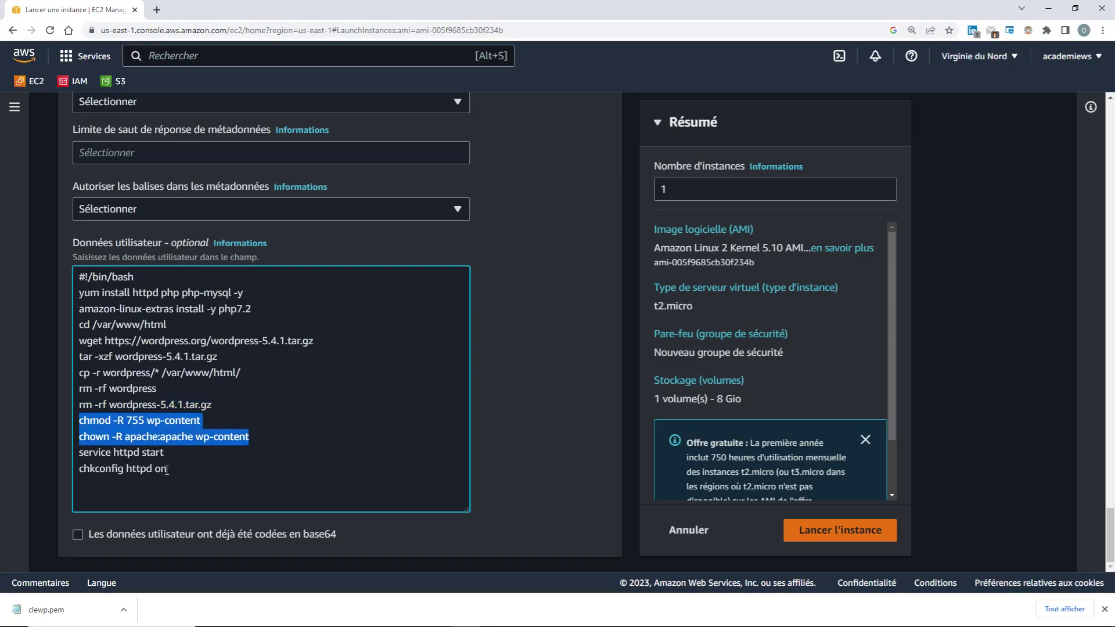
{"action": "left_click_drag", "start_coordinate": [165, 455], "coordinate": [78, 454]}
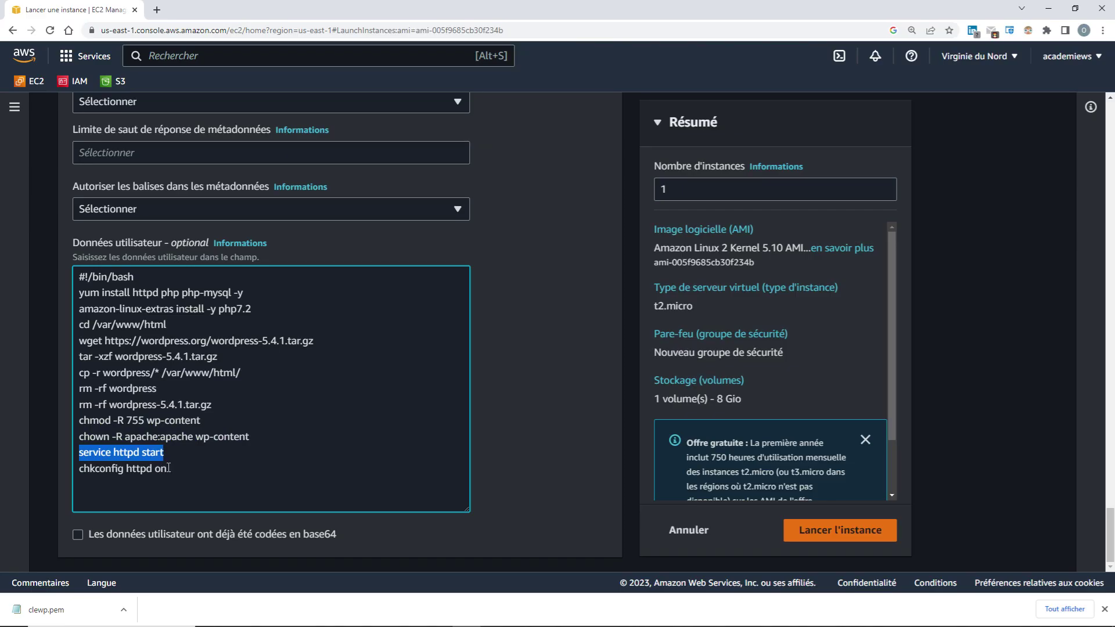
{"action": "left_click_drag", "start_coordinate": [167, 470], "coordinate": [78, 471]}
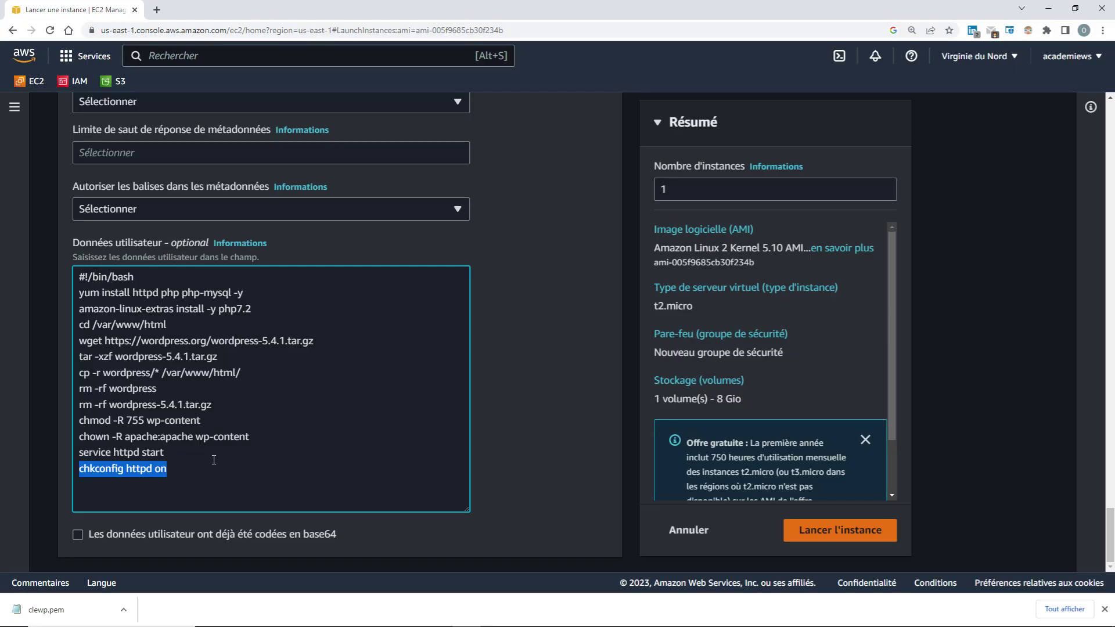
{"action": "key", "text": "ctrl+minus"}
{"action": "key", "text": "ctrl+minus"}
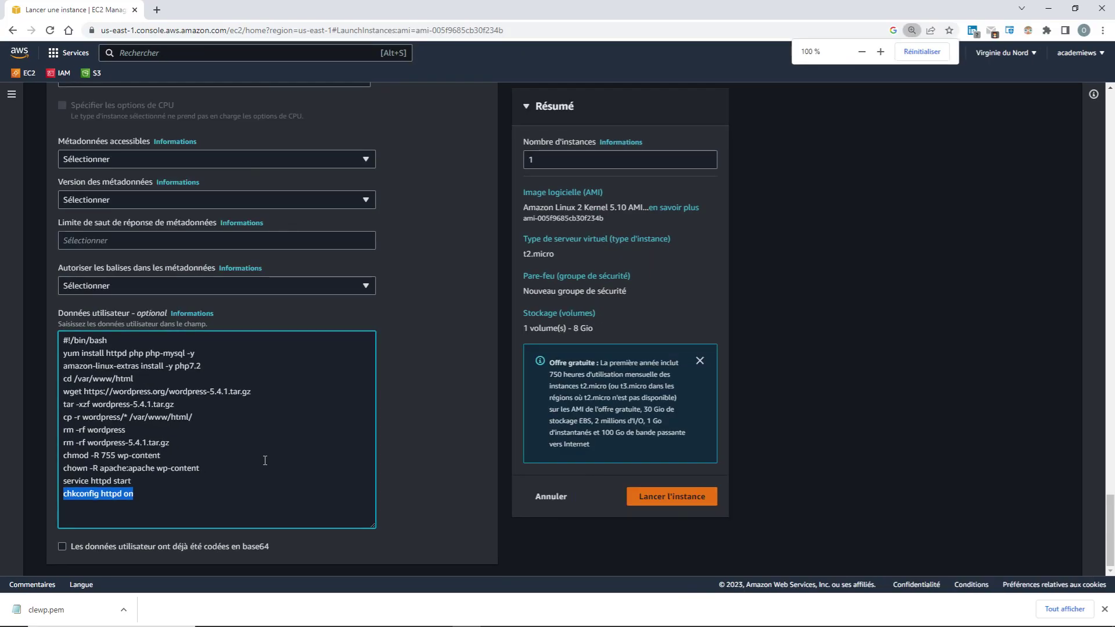
{"action": "left_click", "coordinate": [434, 449]}
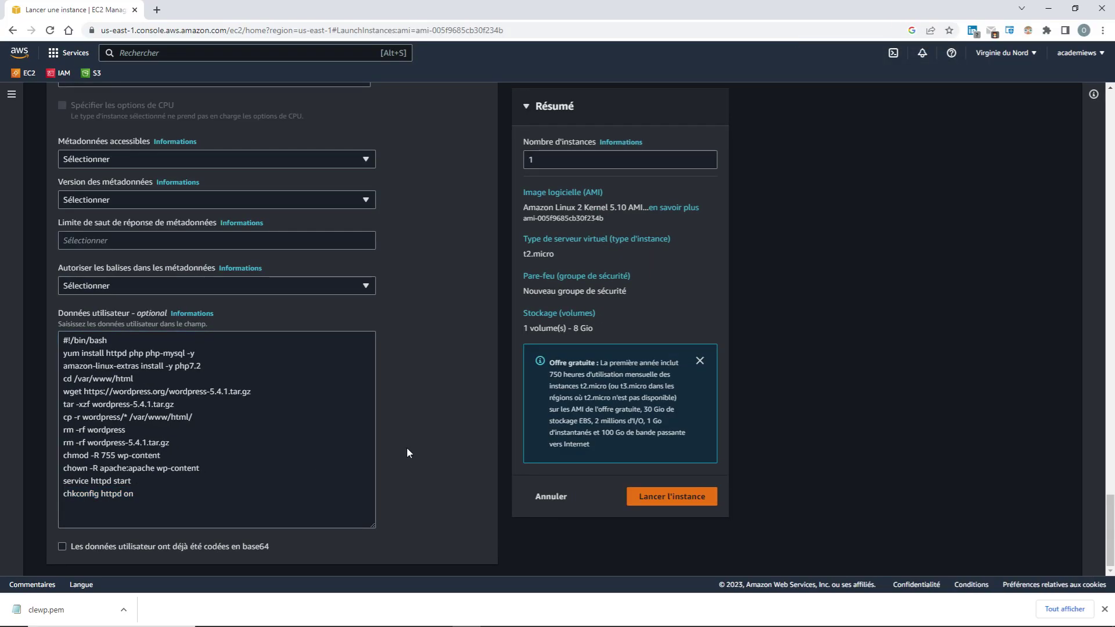
{"action": "scroll", "coordinate": [244, 443], "scroll_direction": "up", "scroll_amount": 4}
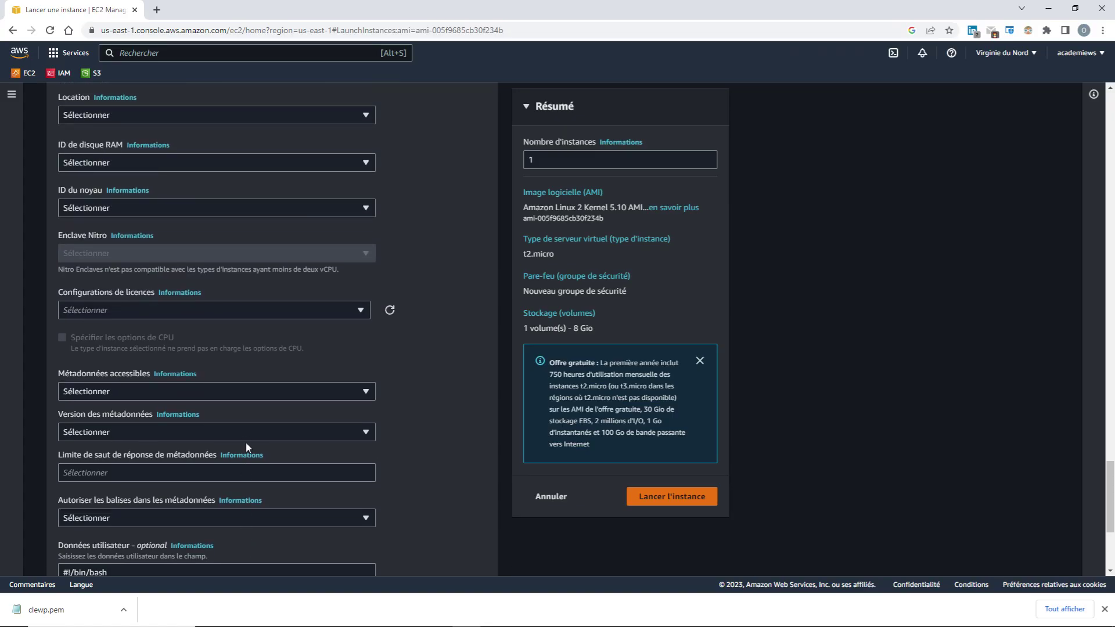
{"action": "scroll", "coordinate": [245, 442], "scroll_direction": "down", "scroll_amount": 4}
{"action": "left_click_drag", "start_coordinate": [148, 493], "coordinate": [55, 345]}
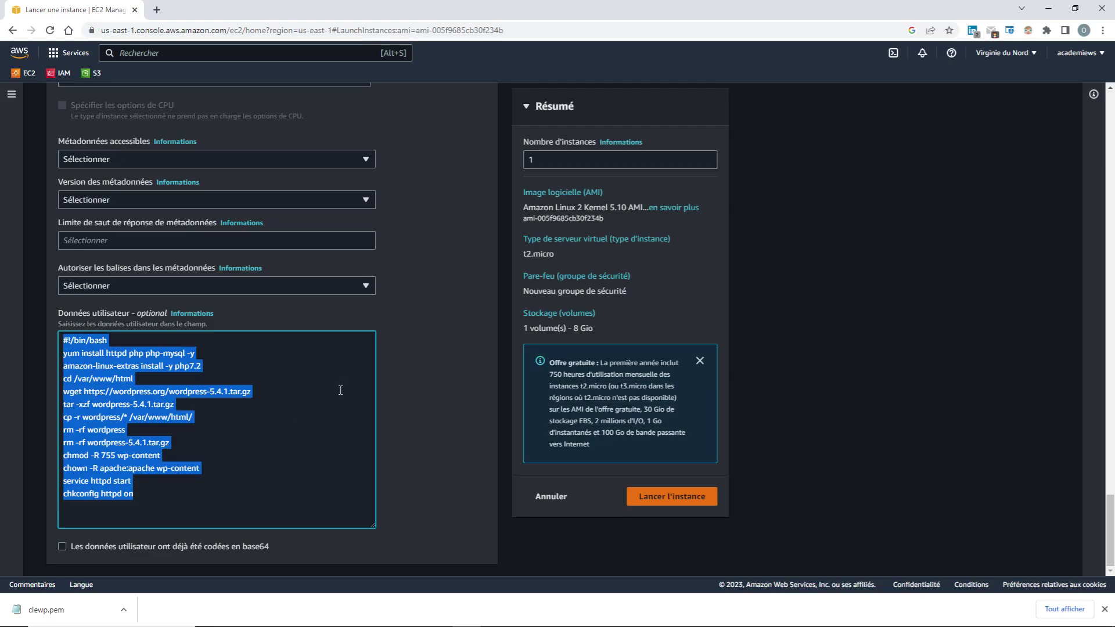
{"action": "left_click", "coordinate": [141, 482]}
{"action": "left_click_drag", "start_coordinate": [139, 482], "coordinate": [46, 480]}
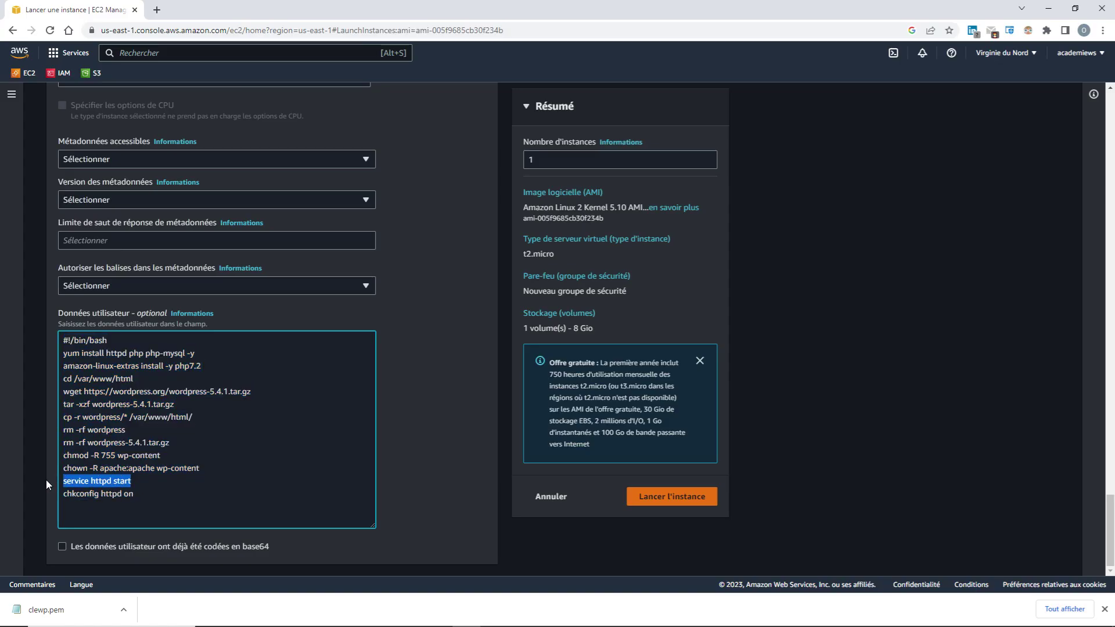
{"action": "scroll", "coordinate": [264, 476], "scroll_direction": "up", "scroll_amount": 15}
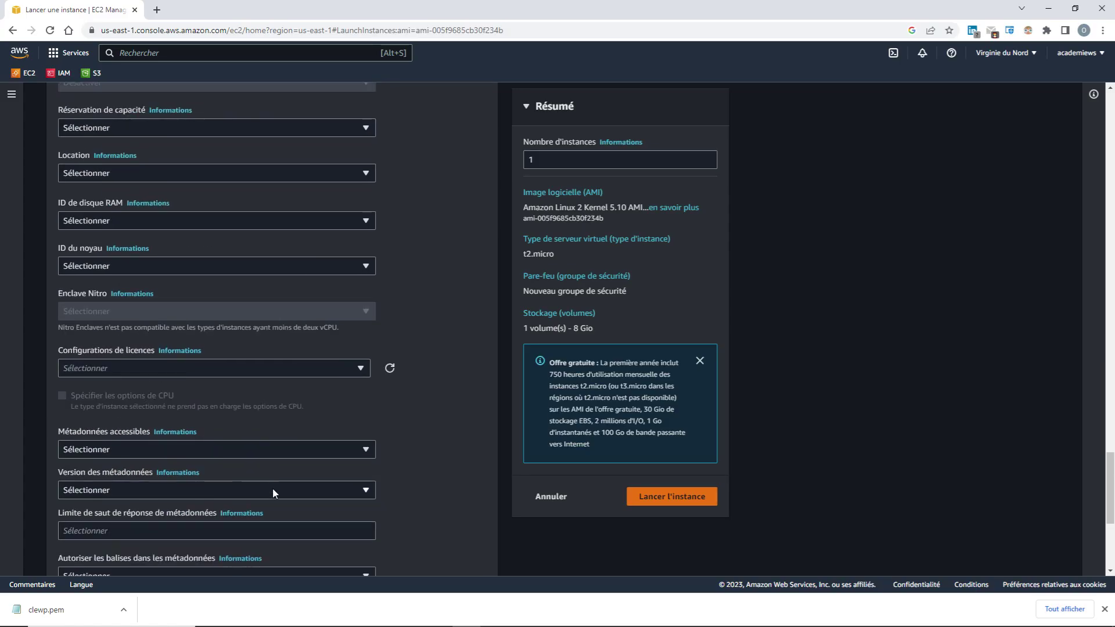
{"action": "scroll", "coordinate": [273, 489], "scroll_direction": "up", "scroll_amount": 15}
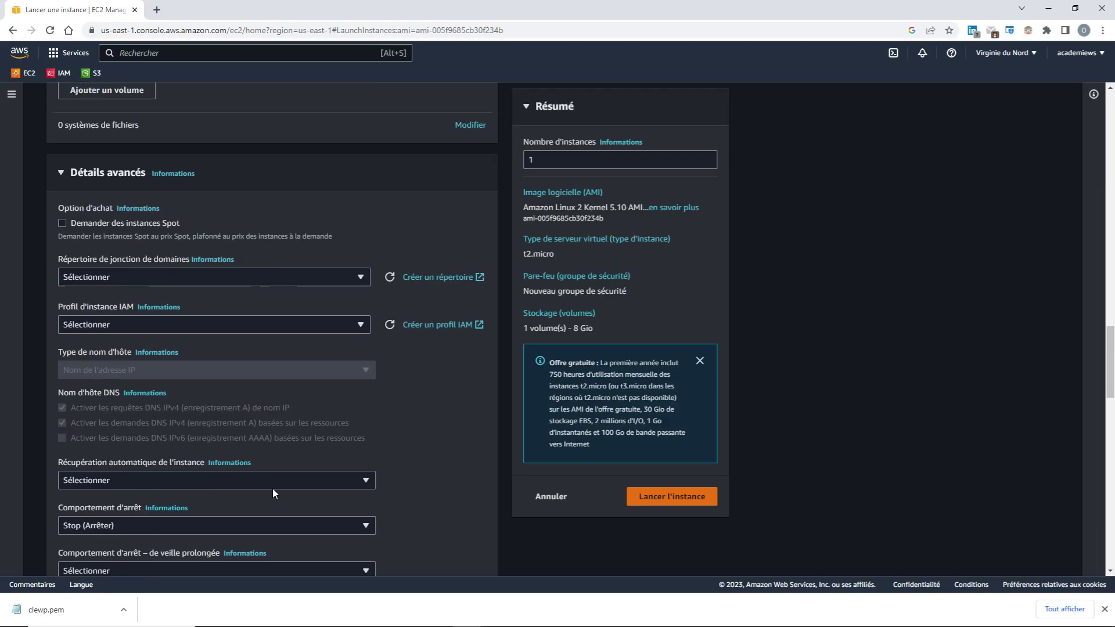
Review the launch form: serverWP, key pair clewp, SGwordpress, 8 GiB gp2 volume, WordPress user data
{"action": "scroll", "coordinate": [273, 488], "scroll_direction": "up", "scroll_amount": 10}
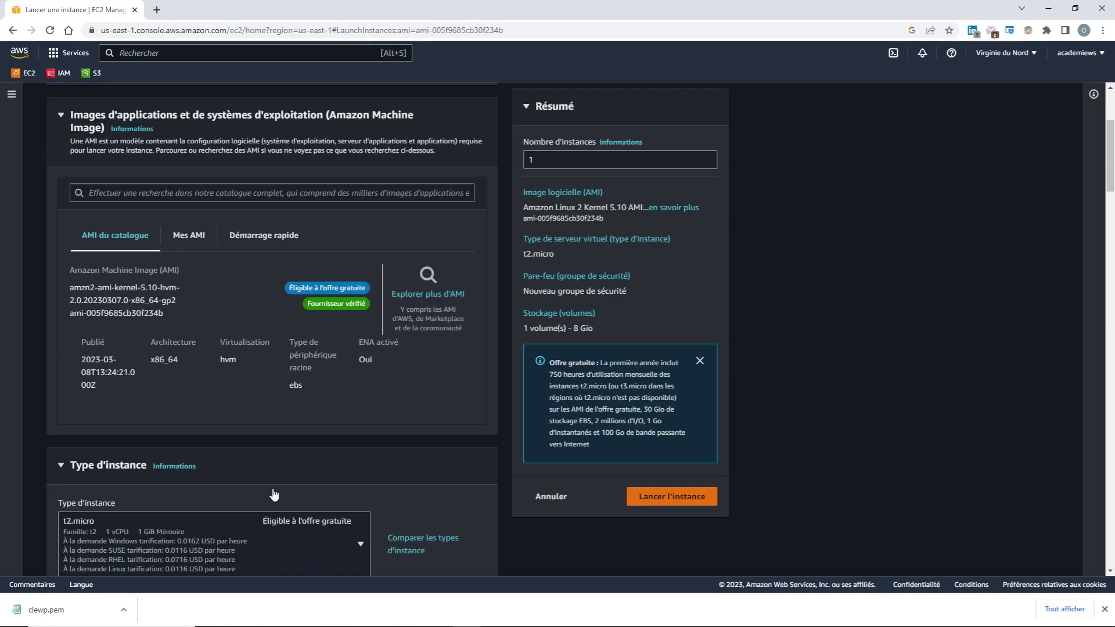
{"action": "double_click", "coordinate": [130, 256]}
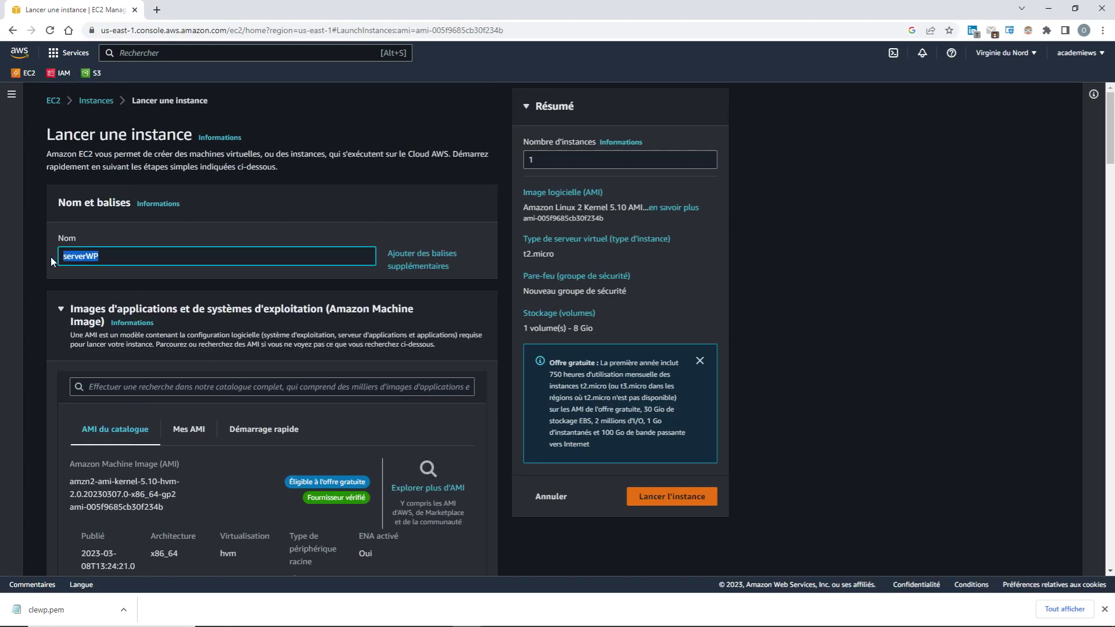
{"action": "scroll", "coordinate": [263, 493], "scroll_direction": "down", "scroll_amount": 4}
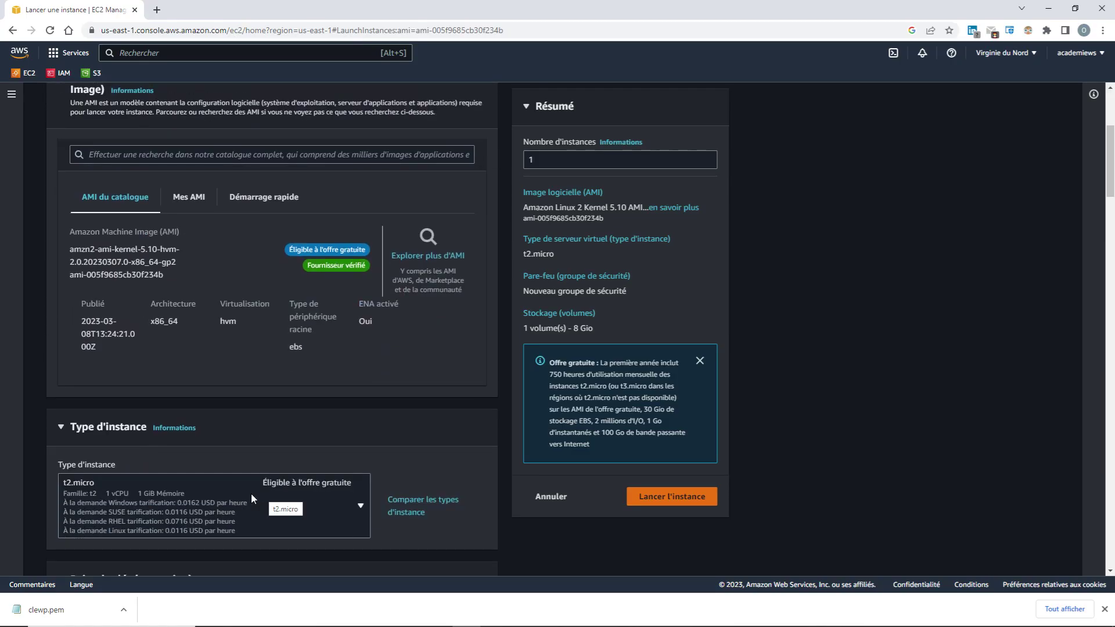
{"action": "scroll", "coordinate": [262, 531], "scroll_direction": "down", "scroll_amount": 3}
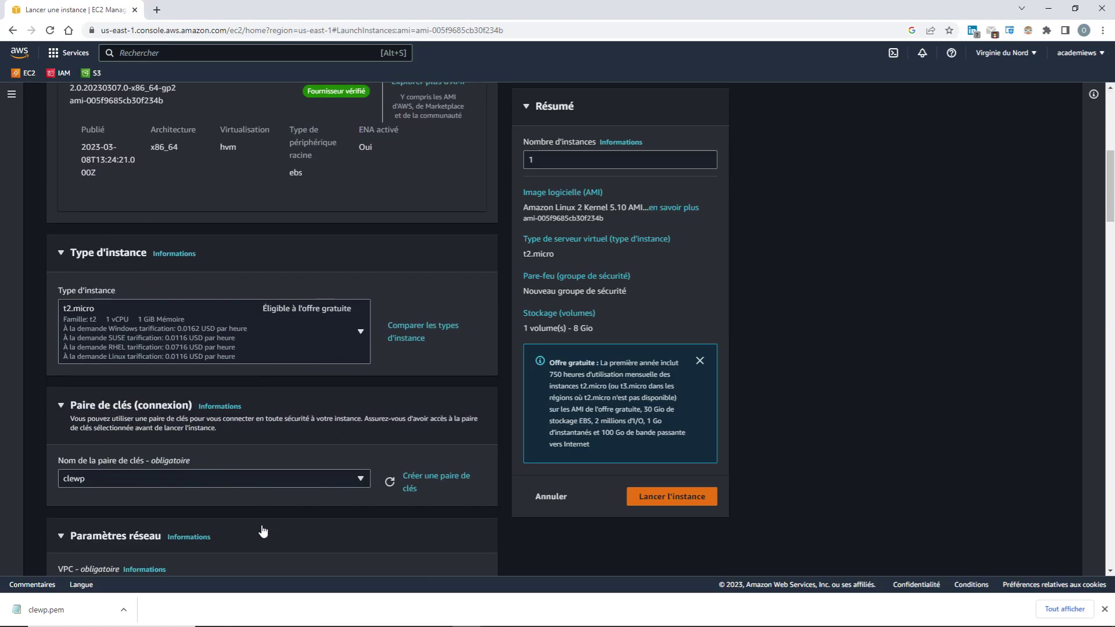
{"action": "scroll", "coordinate": [262, 530], "scroll_direction": "down", "scroll_amount": 2}
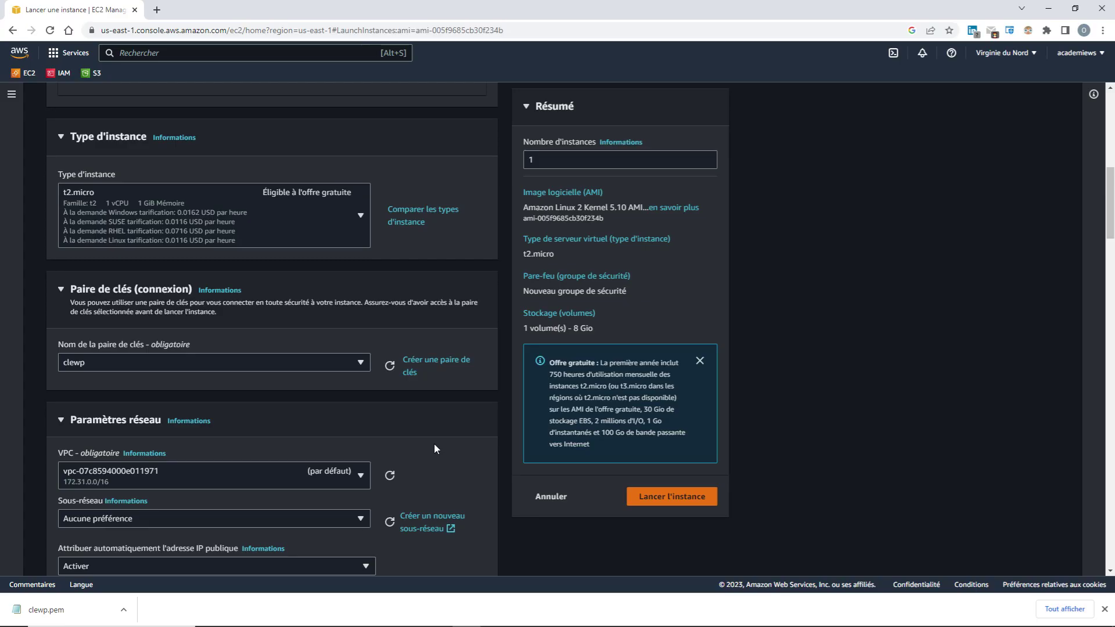
{"action": "scroll", "coordinate": [211, 437], "scroll_direction": "down", "scroll_amount": 2}
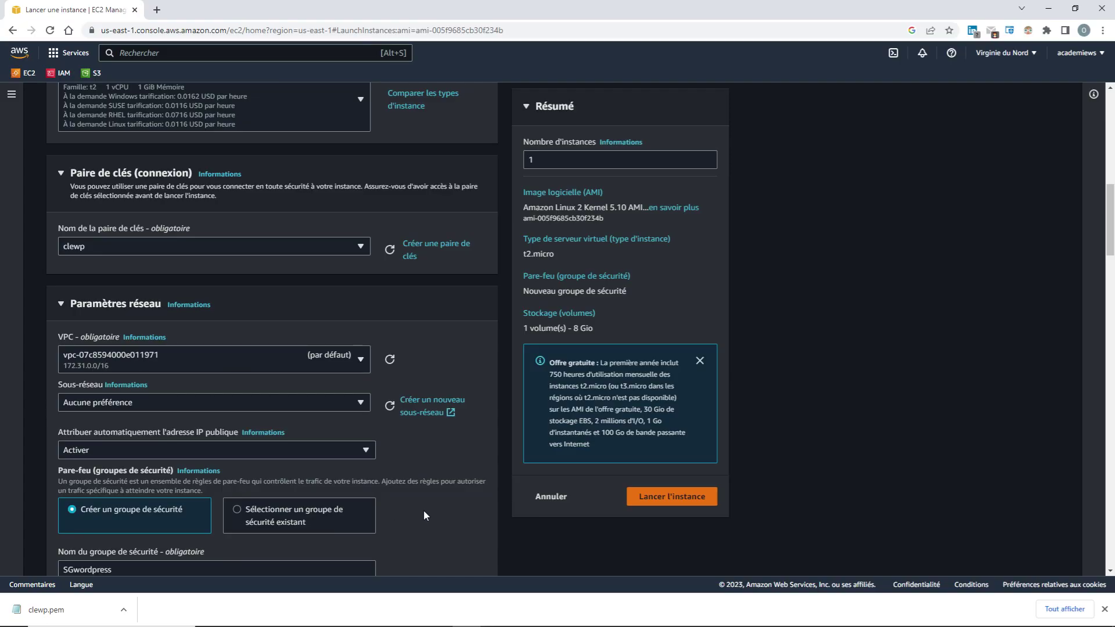
{"action": "scroll", "coordinate": [424, 515], "scroll_direction": "down", "scroll_amount": 2}
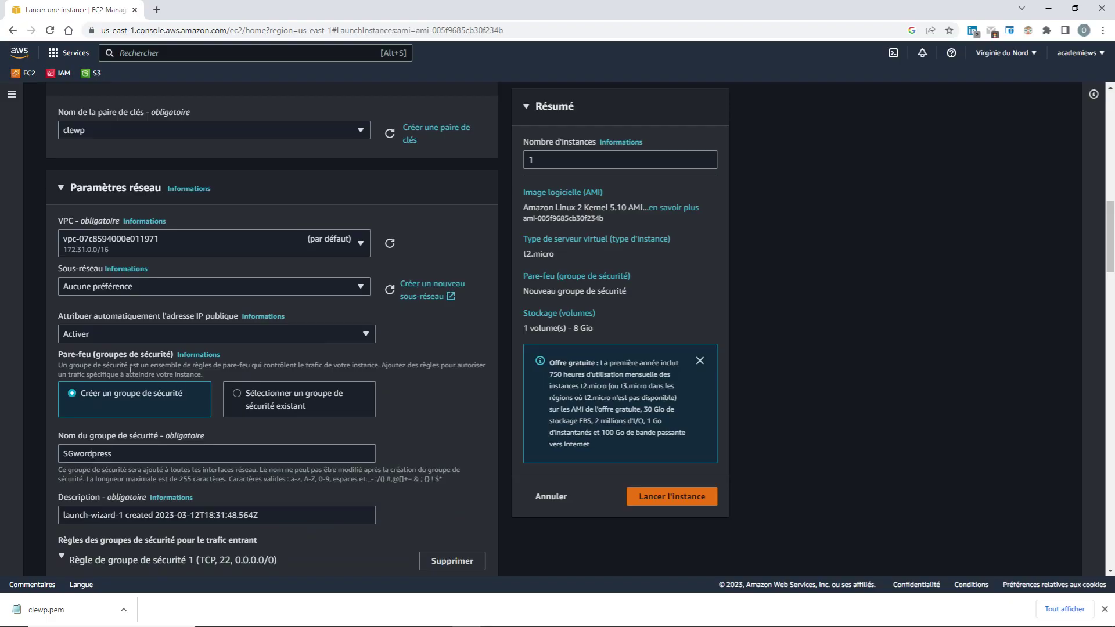
{"action": "scroll", "coordinate": [247, 468], "scroll_direction": "down", "scroll_amount": 2}
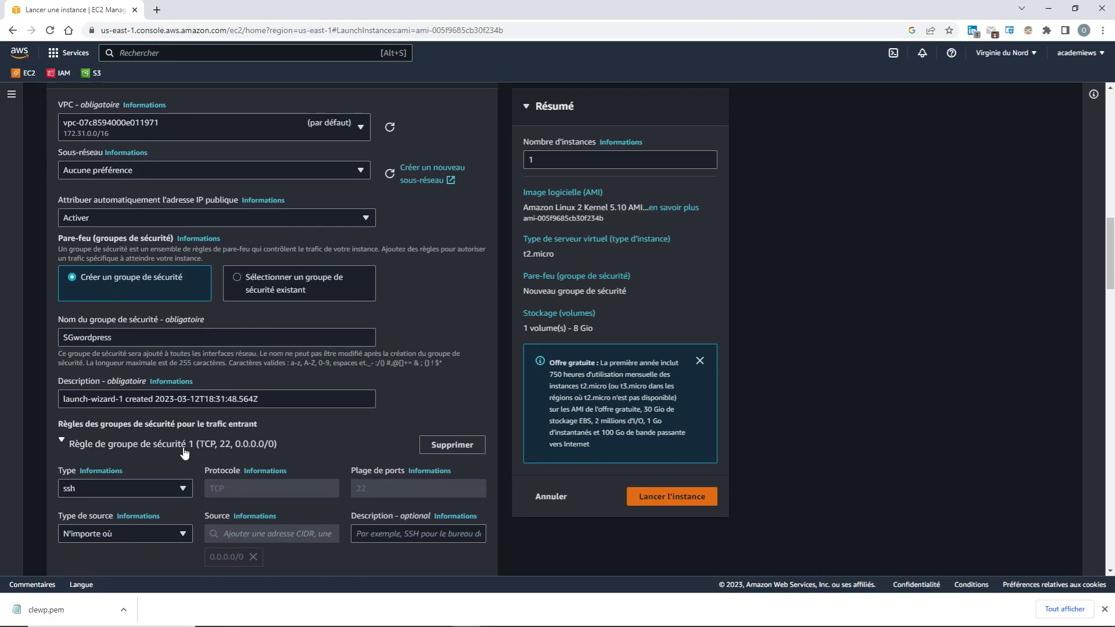
{"action": "scroll", "coordinate": [185, 453], "scroll_direction": "down", "scroll_amount": 2}
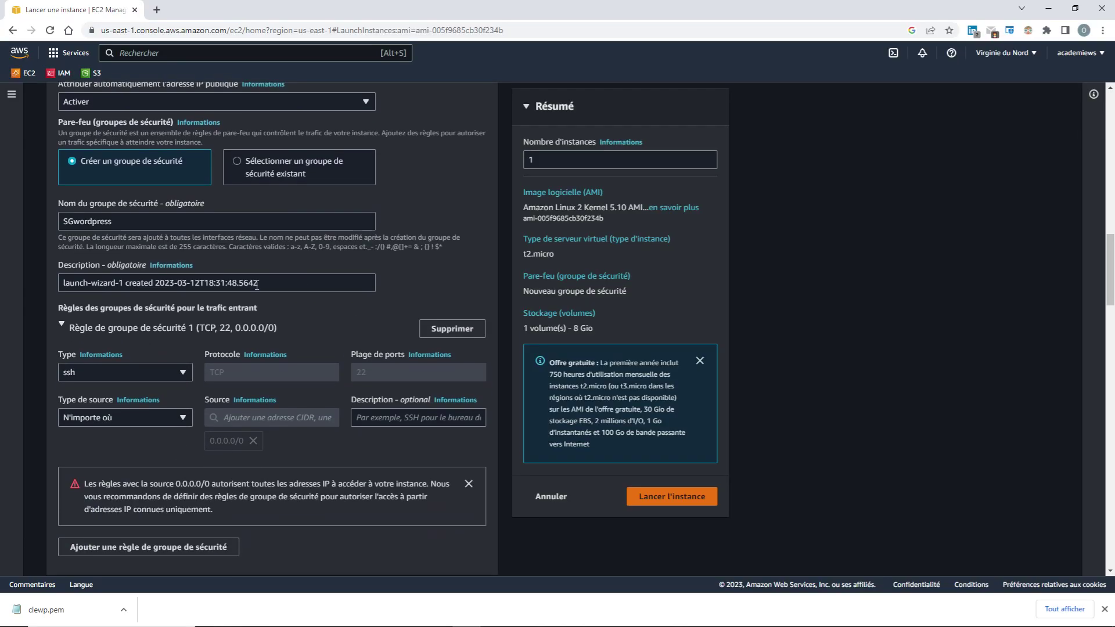
{"action": "scroll", "coordinate": [199, 489], "scroll_direction": "down", "scroll_amount": 4}
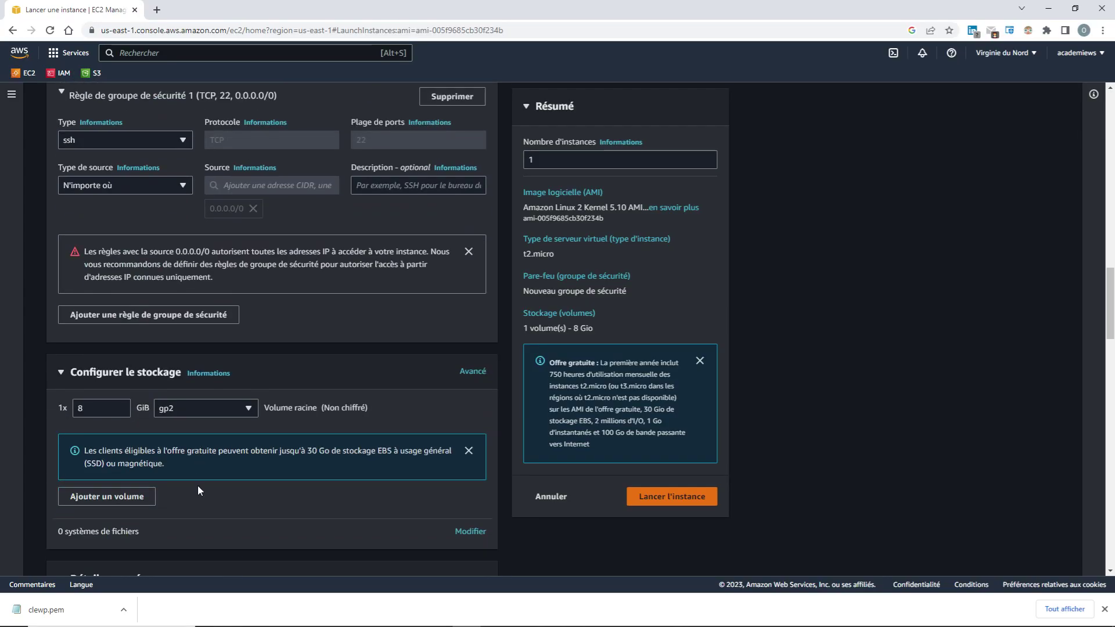
{"action": "scroll", "coordinate": [197, 487], "scroll_direction": "down", "scroll_amount": 7}
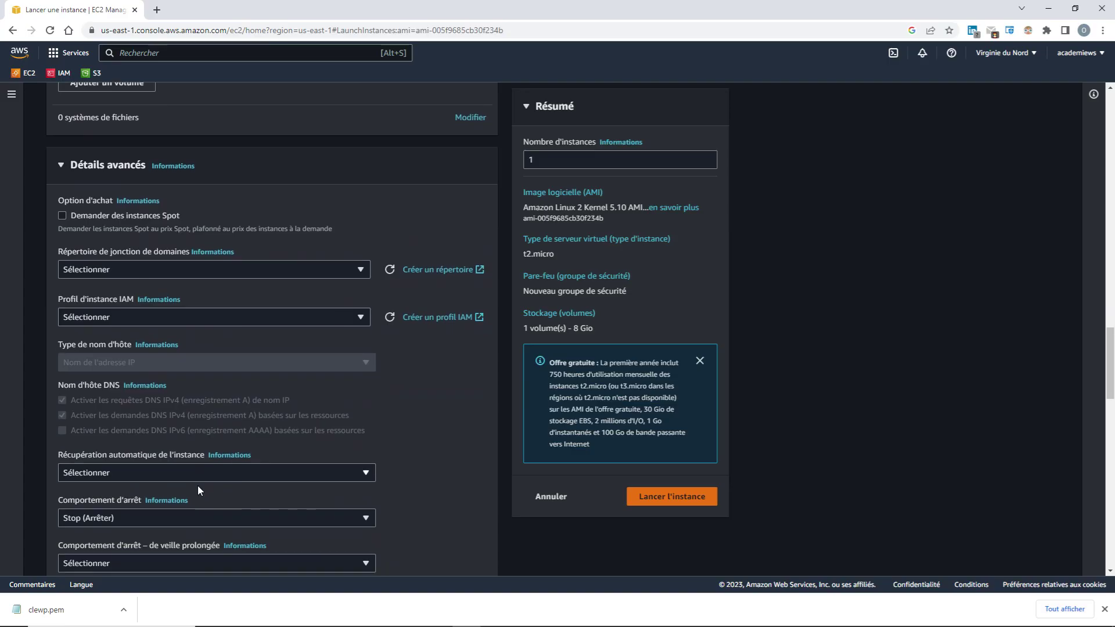
{"action": "scroll", "coordinate": [197, 485], "scroll_direction": "down", "scroll_amount": 18}
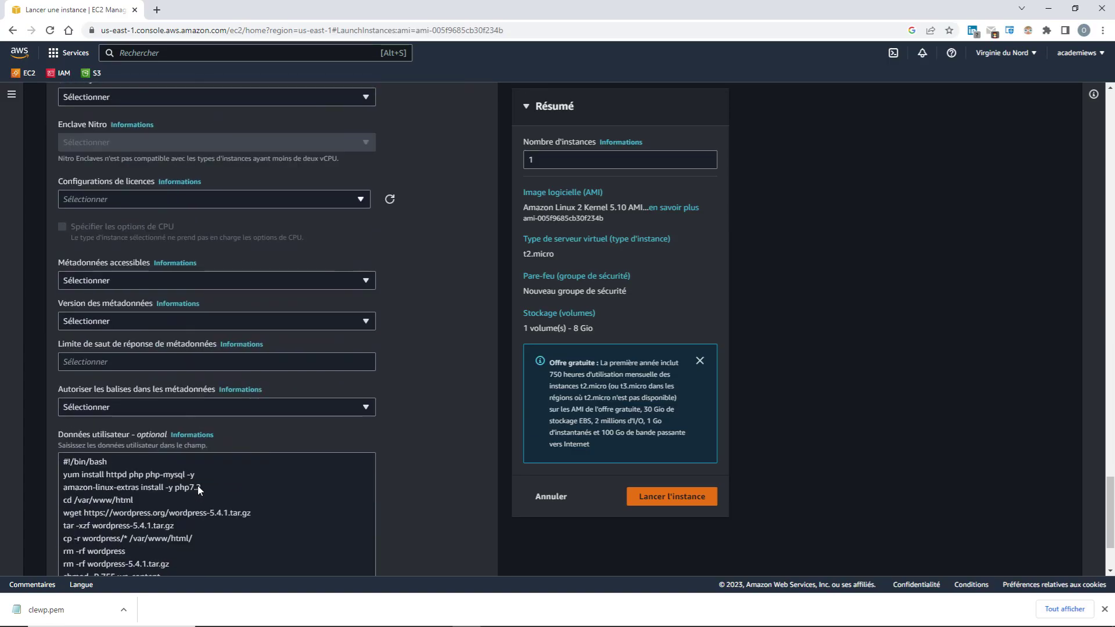
{"action": "scroll", "coordinate": [198, 485], "scroll_direction": "down", "scroll_amount": 2}
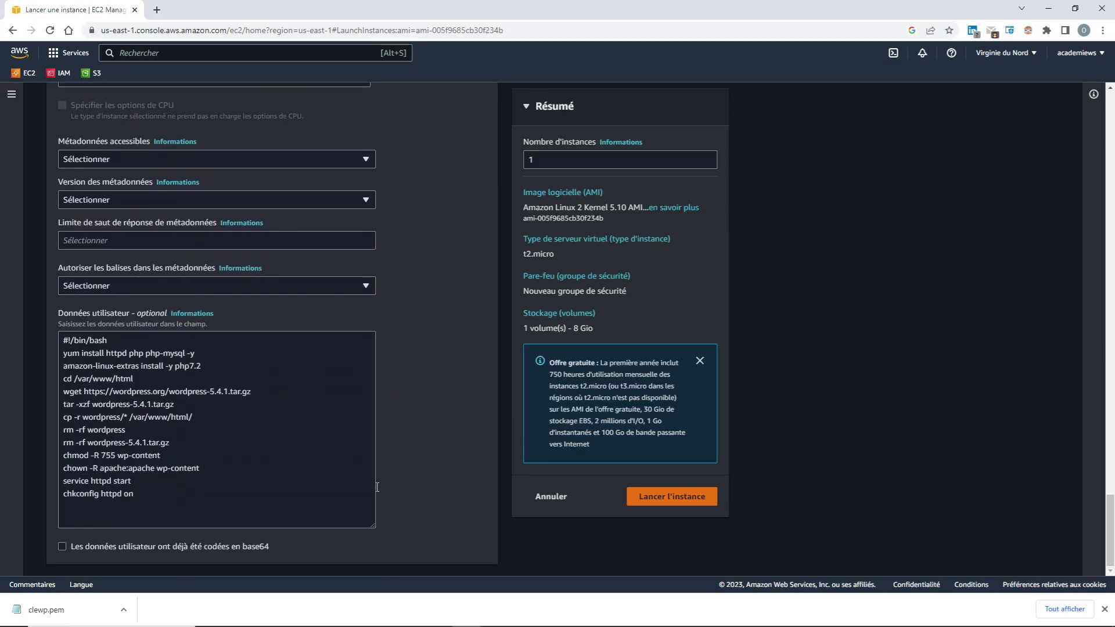
Launch the instance and view serverWP pending in the Instances list
{"action": "left_click", "coordinate": [667, 499]}
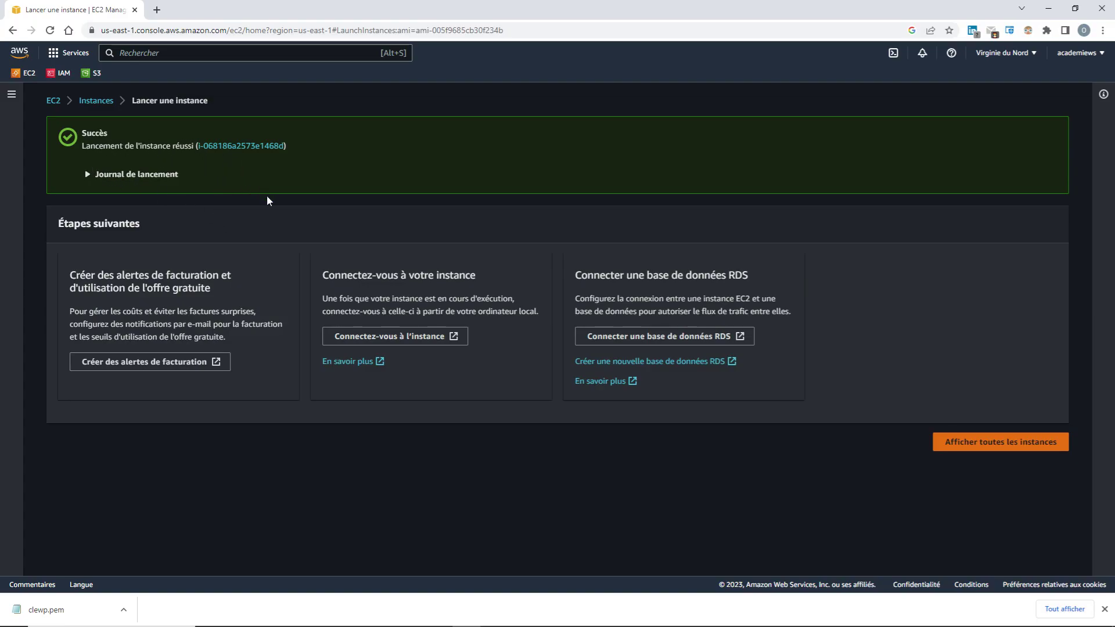
{"action": "left_click", "coordinate": [95, 101]}
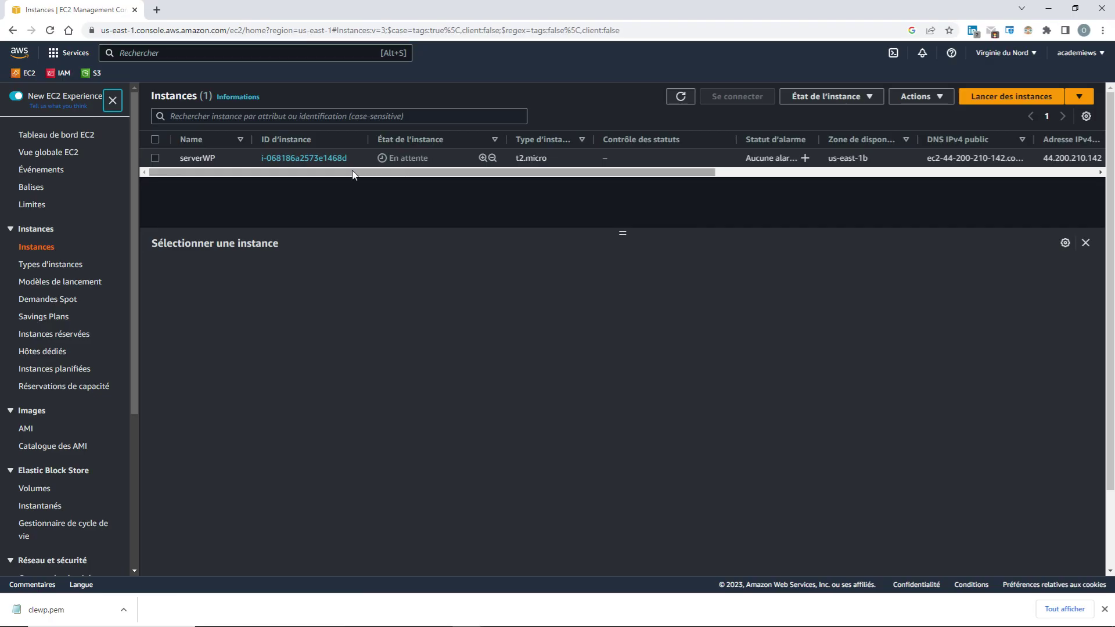
Refresh until serverWP is running, then copy its public IPv4 44.200.210.142 from the summary
{"action": "left_click_drag", "start_coordinate": [355, 173], "coordinate": [319, 183]}
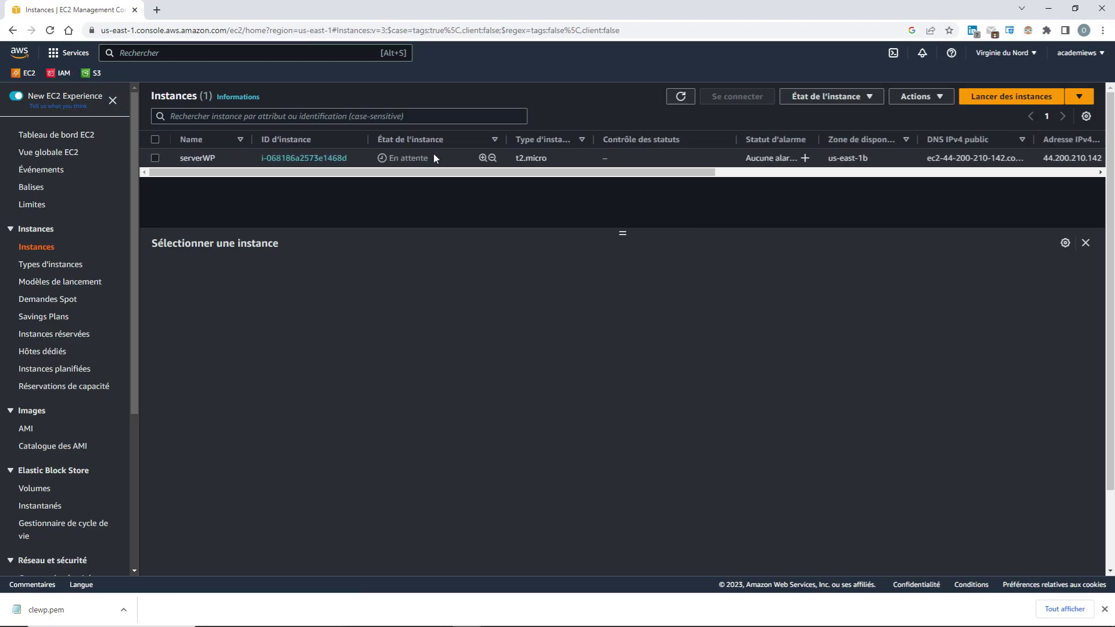
{"action": "left_click_drag", "start_coordinate": [433, 158], "coordinate": [384, 158]}
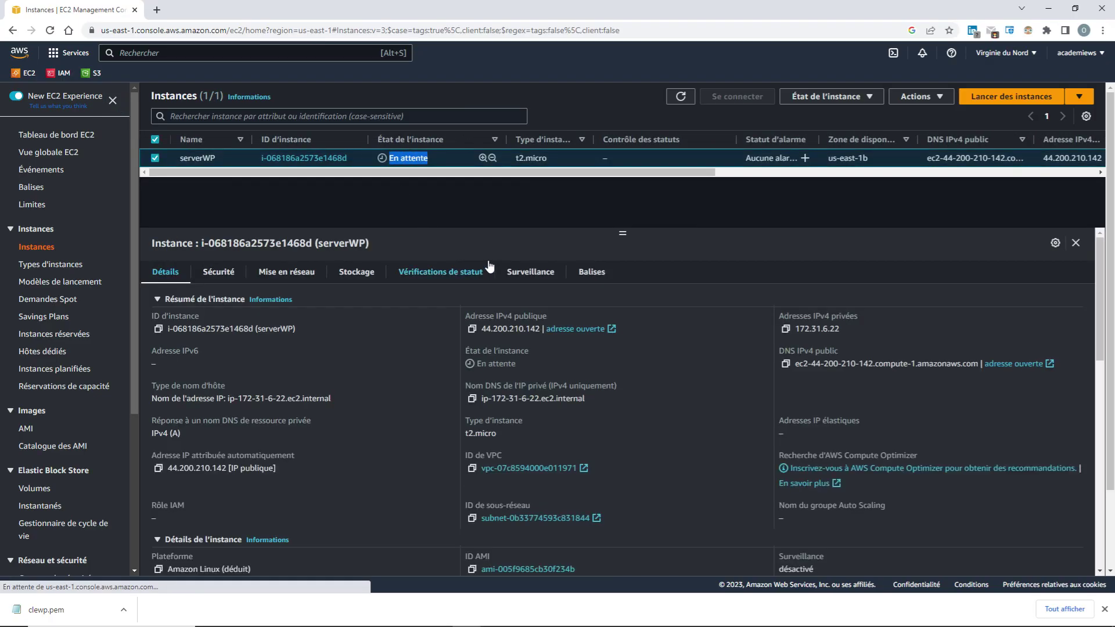
{"action": "left_click", "coordinate": [476, 216]}
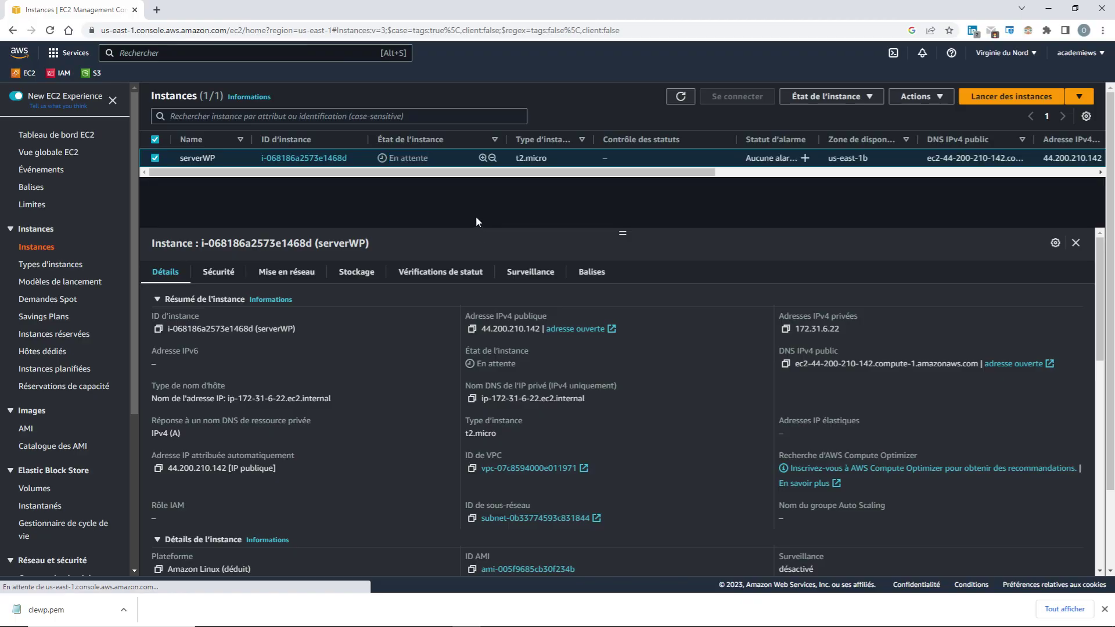
{"action": "left_click", "coordinate": [682, 97]}
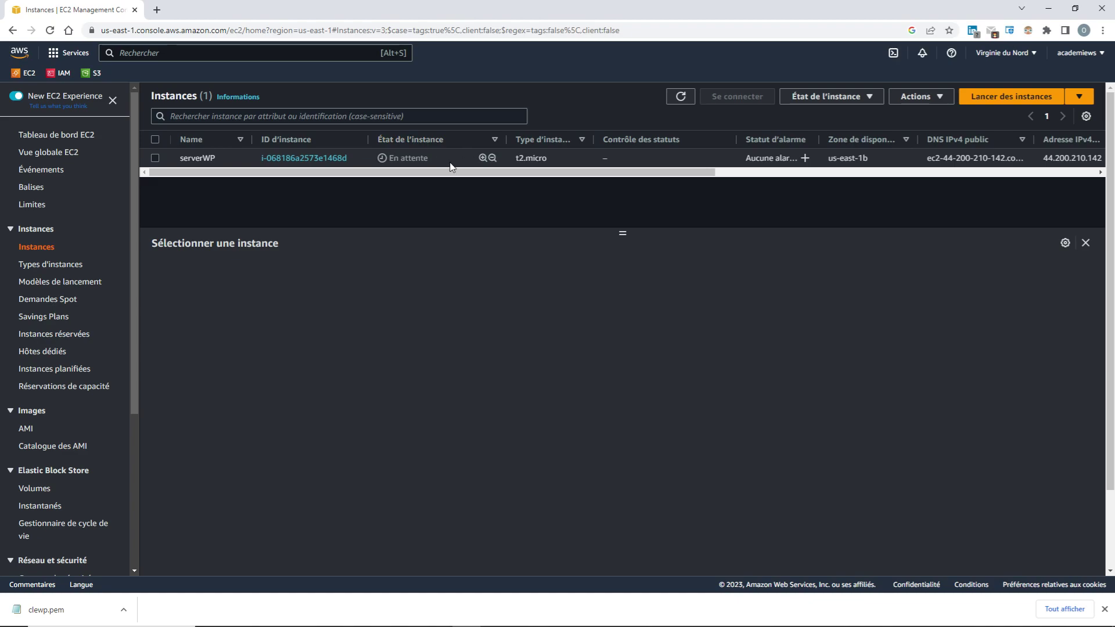
{"action": "left_click_drag", "start_coordinate": [451, 172], "coordinate": [427, 189]}
{"action": "left_click", "coordinate": [680, 98]}
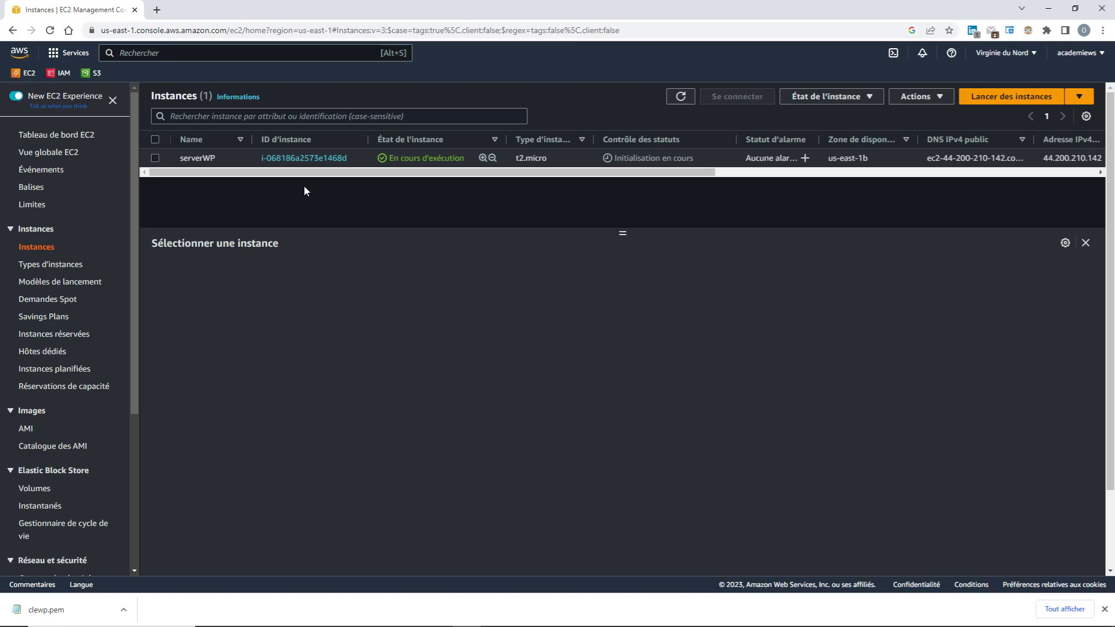
{"action": "left_click", "coordinate": [290, 160]}
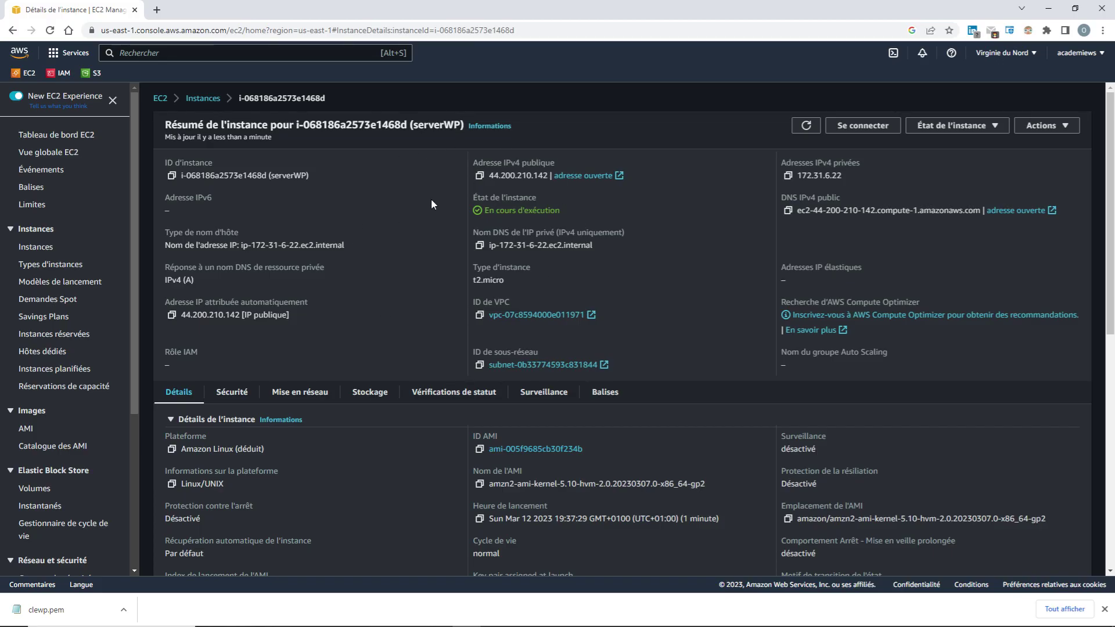
{"action": "left_click", "coordinate": [479, 175]}
Load the pasted IP 44.200.210.142 in a new Chrome tab, then return to the EC2 instance tab
{"action": "key", "text": "ctrl+t"}
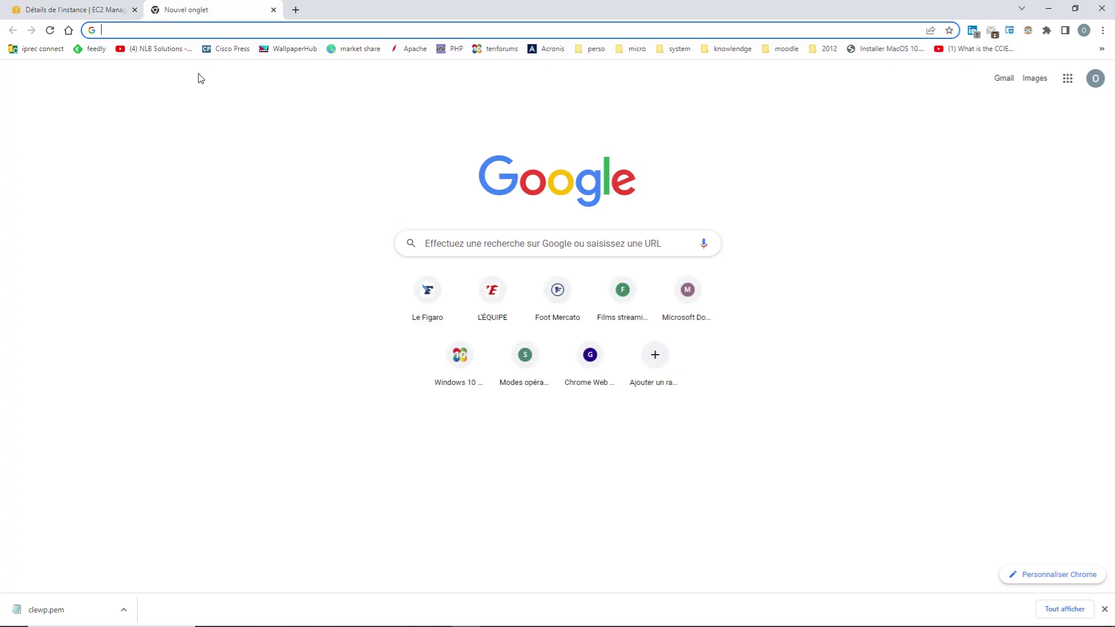
{"action": "key", "text": "ctrl+v"}
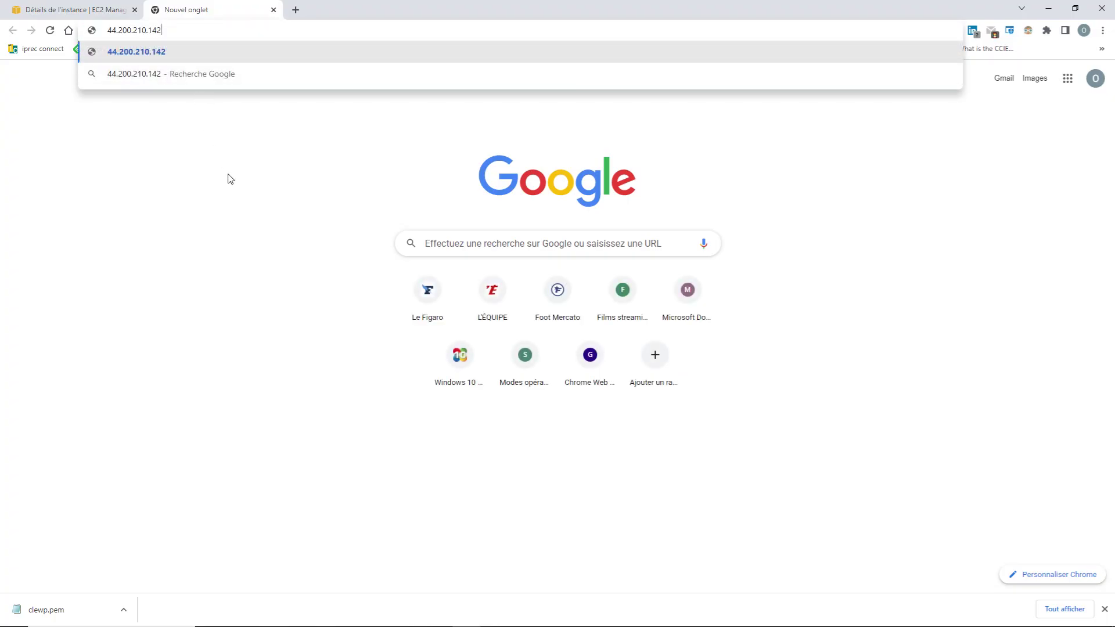
{"action": "key", "text": "Return"}
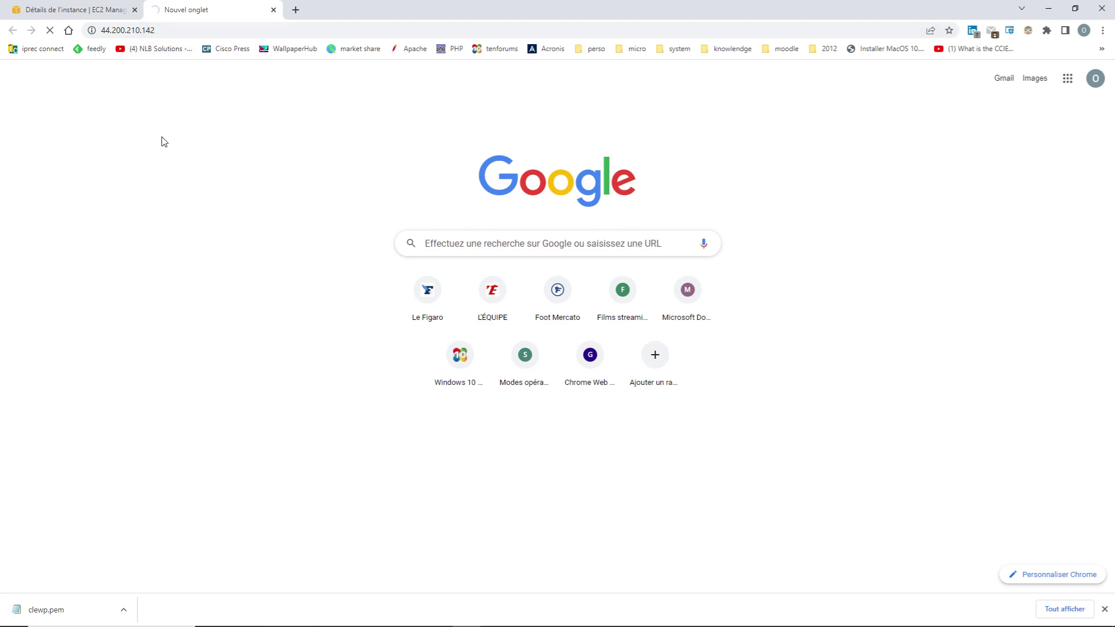
{"action": "left_click", "coordinate": [82, 12]}
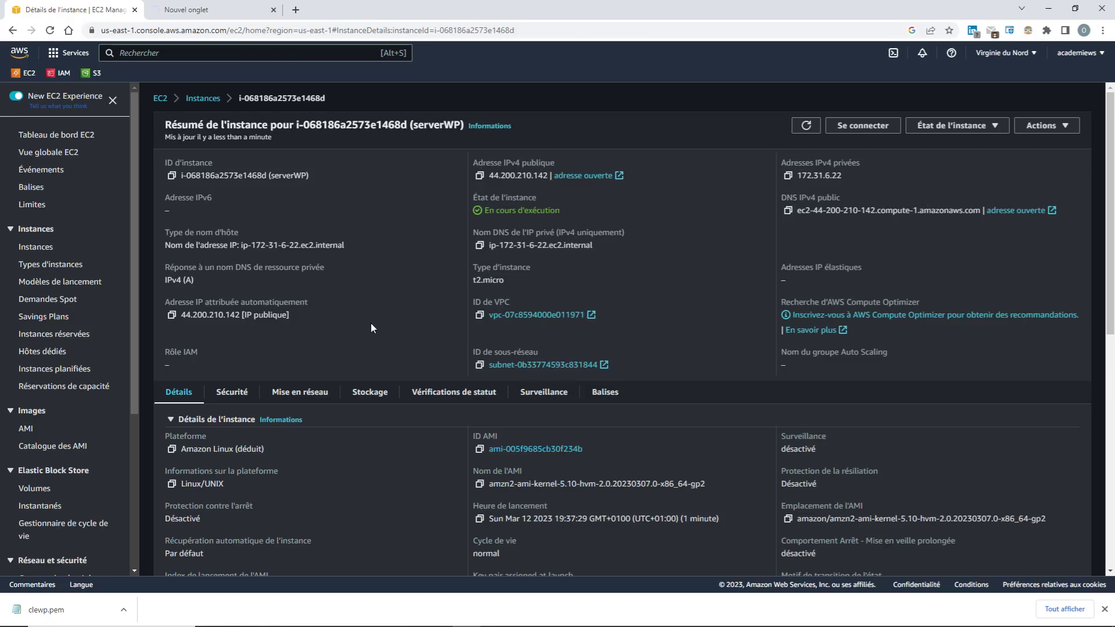
Open SGwordpress from the instance's Sécurité tab and start editing its inbound rules
{"action": "left_click", "coordinate": [232, 392]}
{"action": "scroll", "coordinate": [350, 348], "scroll_direction": "down", "scroll_amount": 2}
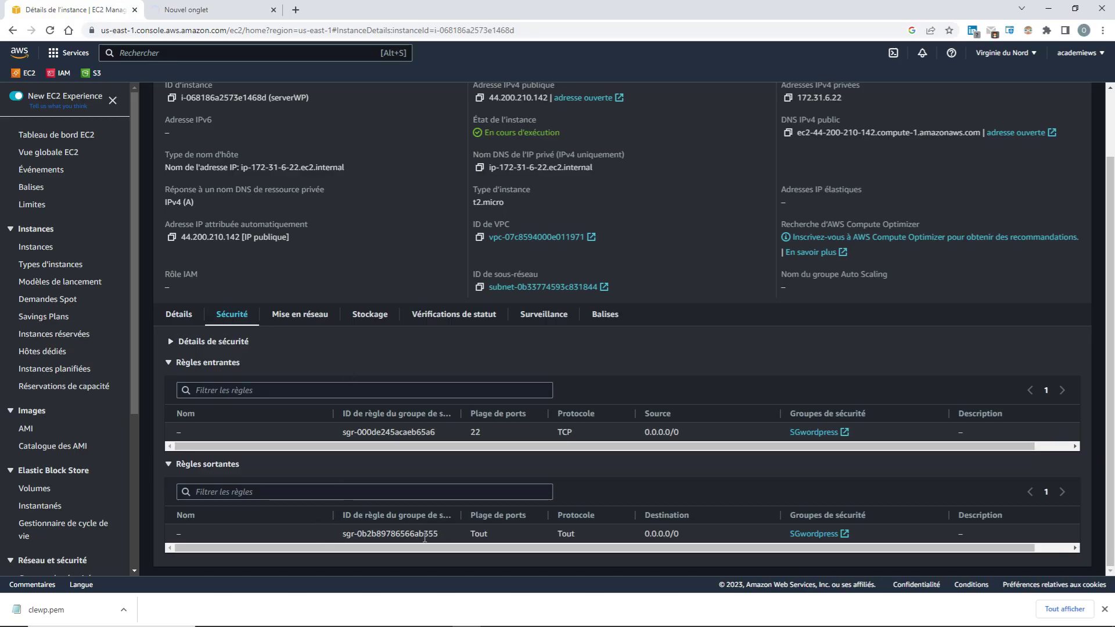
{"action": "left_click", "coordinate": [813, 433]}
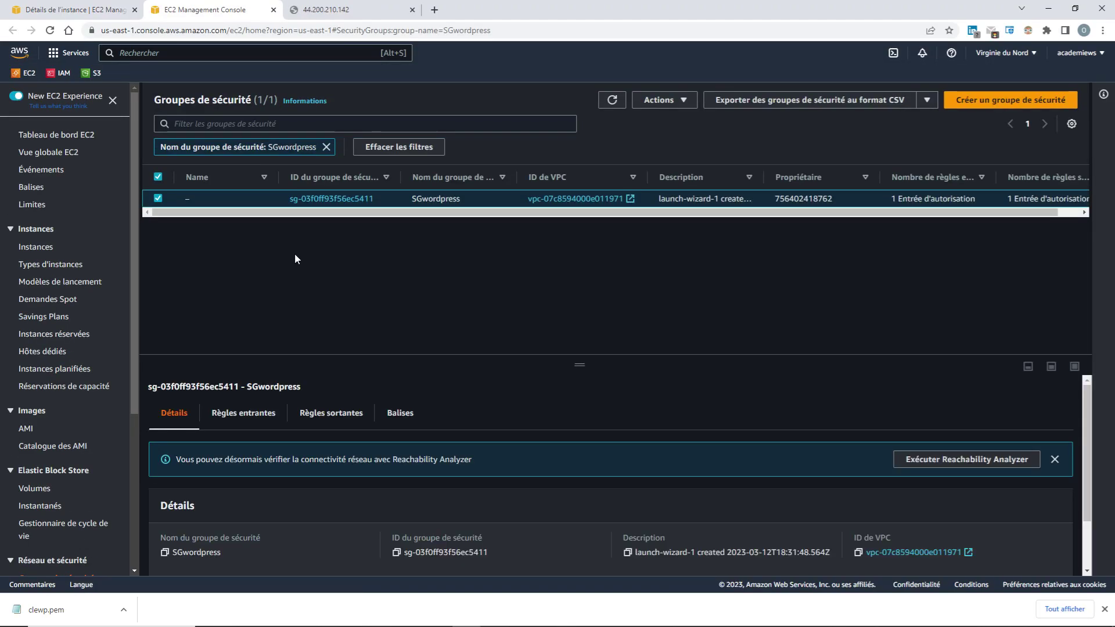
{"action": "left_click", "coordinate": [268, 413]}
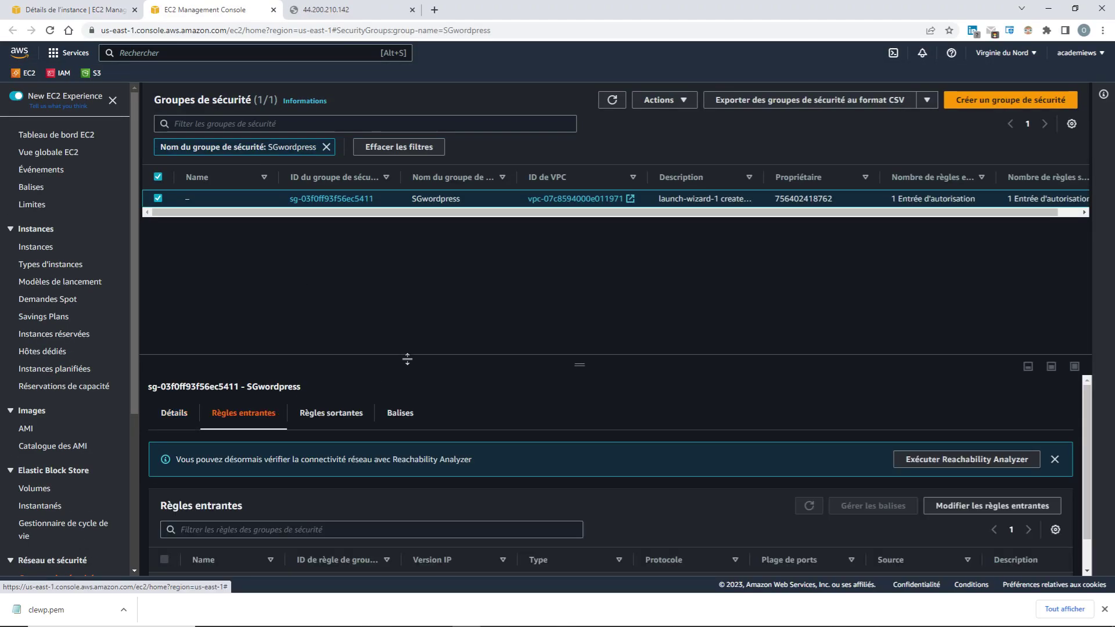
{"action": "scroll", "coordinate": [759, 461], "scroll_direction": "down", "scroll_amount": 1}
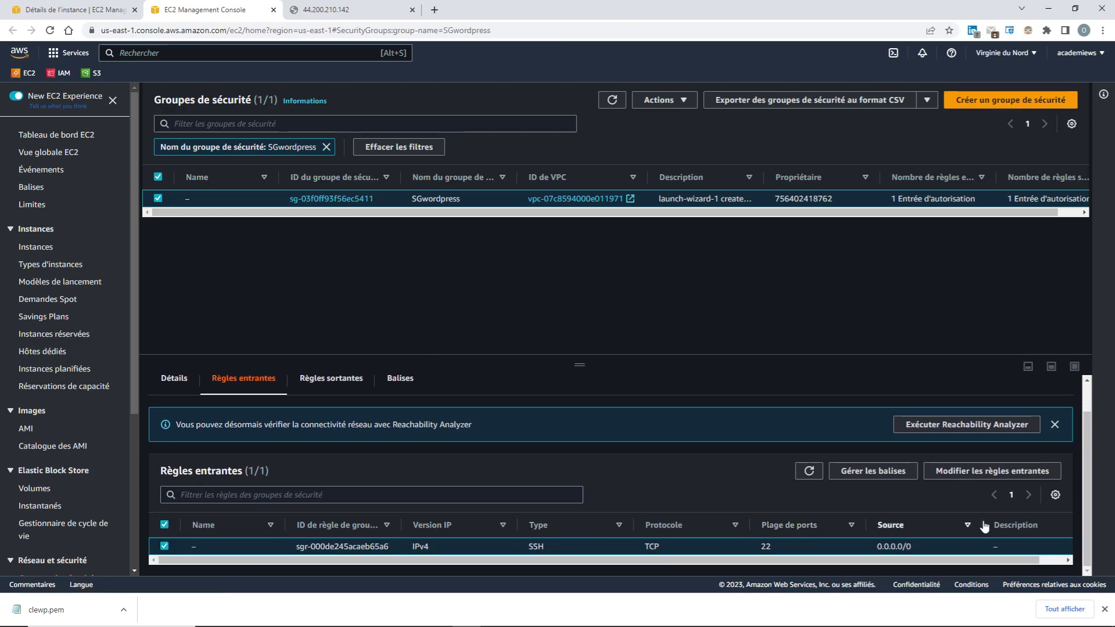
{"action": "left_click", "coordinate": [953, 471]}
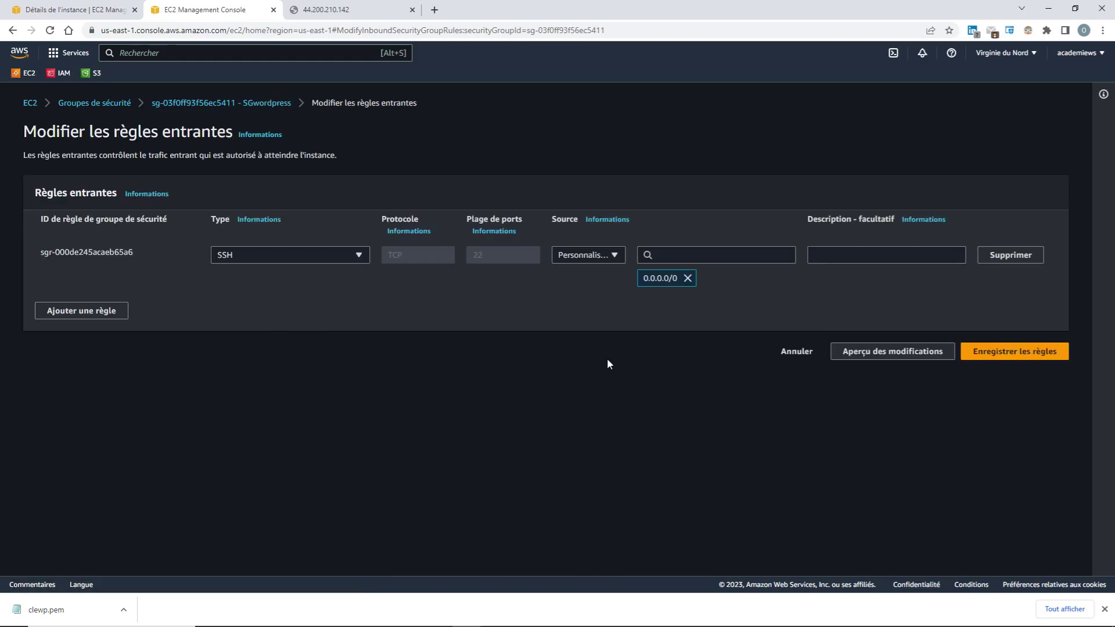
Add and save an inbound rule for port 80 from 0.0.0.0/0, then reload the 44.200.210.142 tab
{"action": "left_click", "coordinate": [78, 315]}
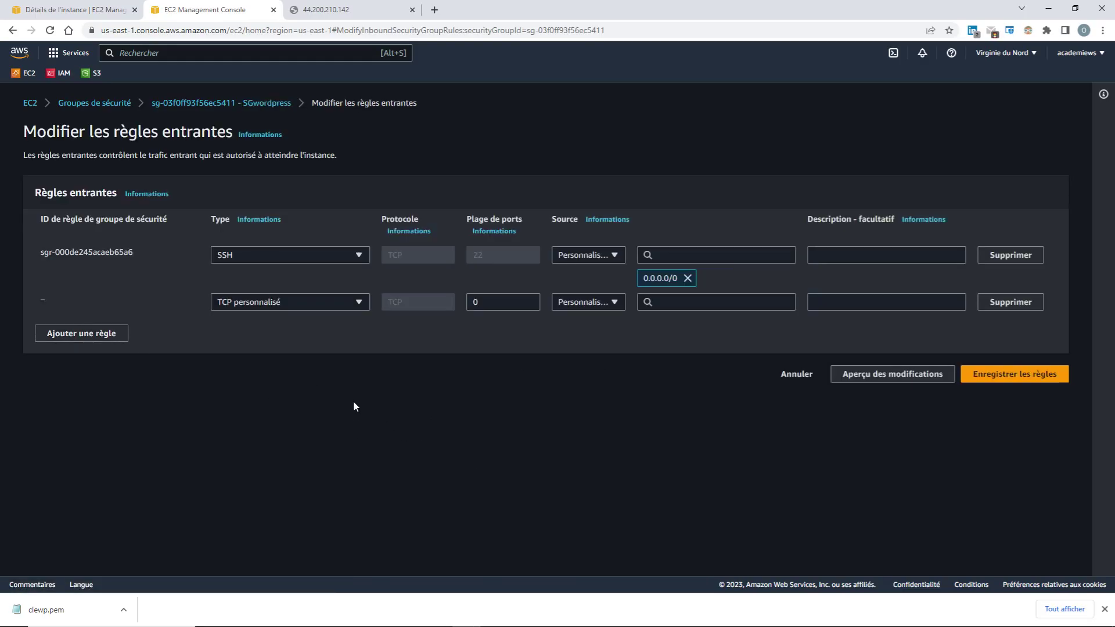
{"action": "double_click", "coordinate": [504, 306]}
{"action": "type", "text": "80"}
{"action": "left_click", "coordinate": [643, 338]}
{"action": "left_click", "coordinate": [709, 302]}
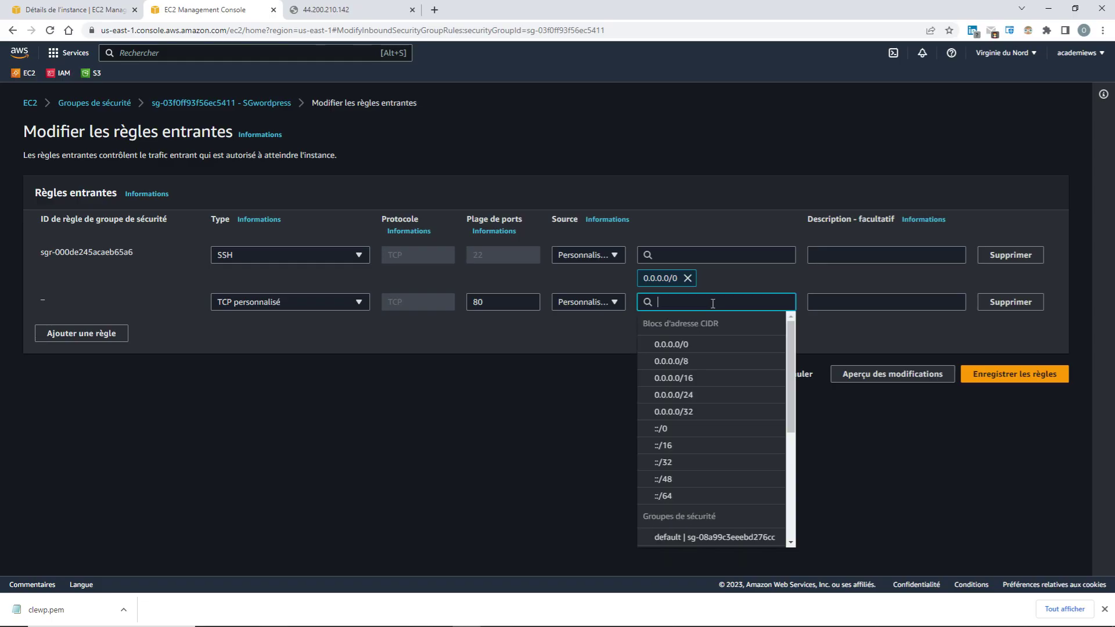
{"action": "left_click", "coordinate": [715, 349]}
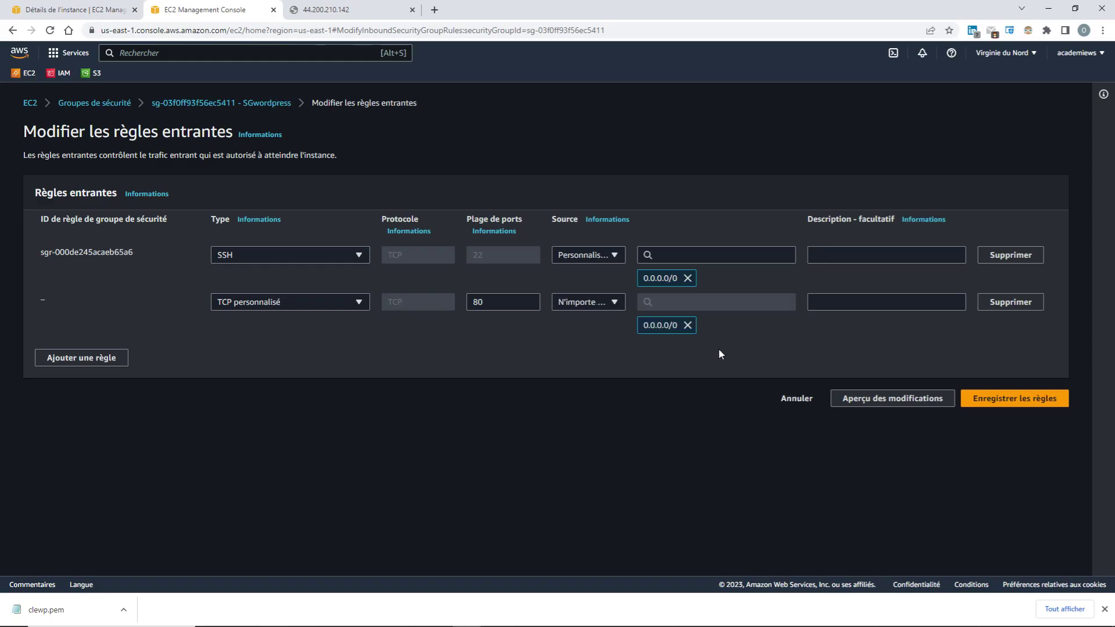
{"action": "left_click", "coordinate": [997, 399]}
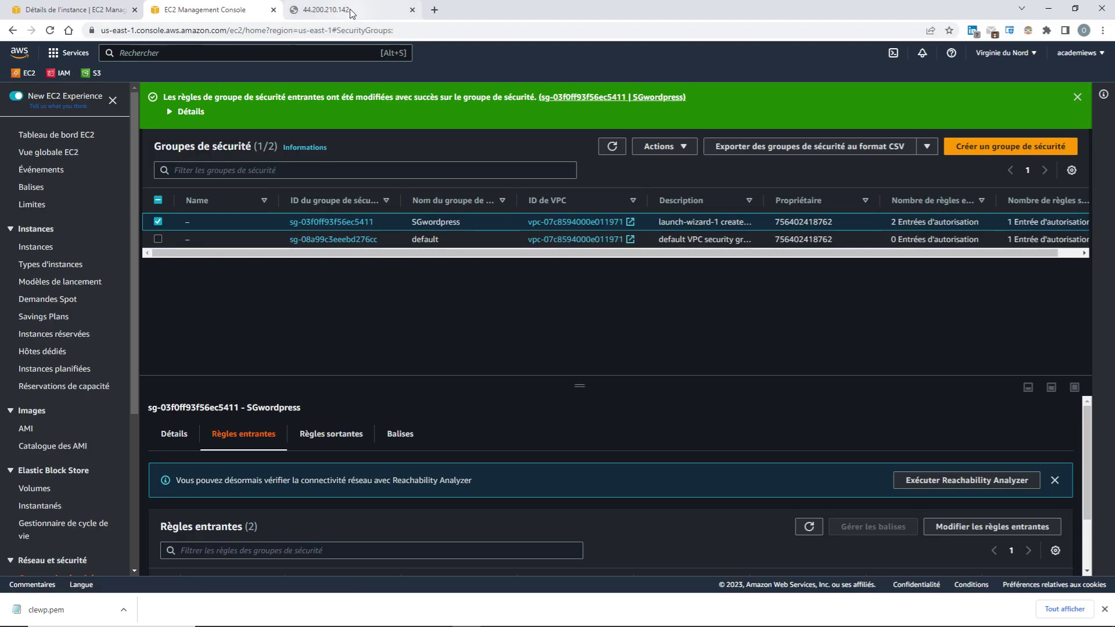
{"action": "left_click", "coordinate": [351, 13]}
{"action": "left_click", "coordinate": [50, 30]}
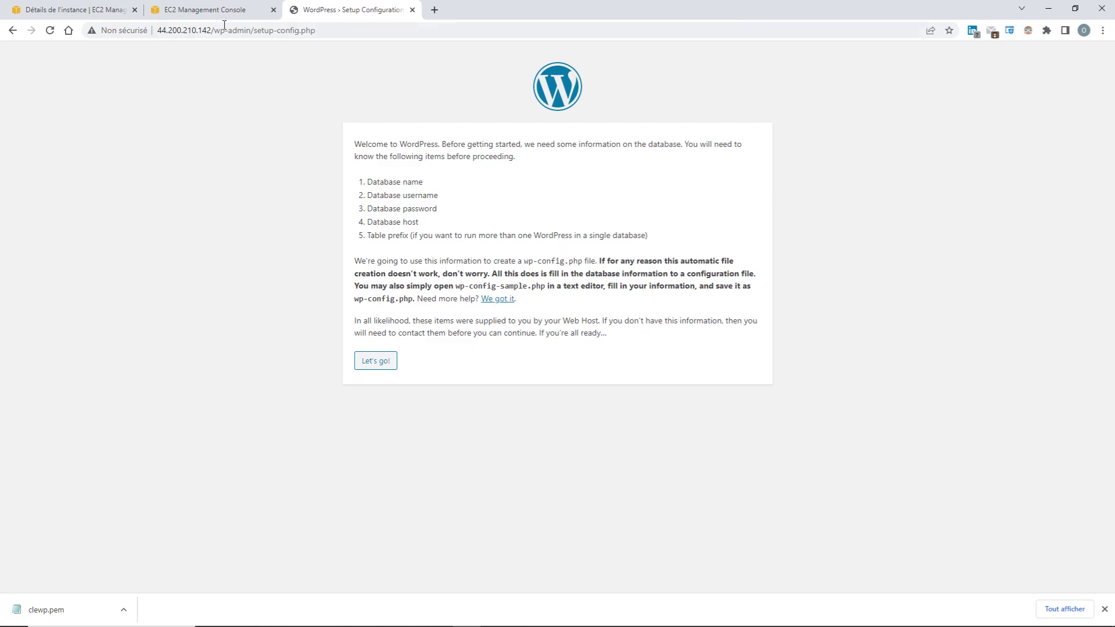
Switch back to the EC2 Security Groups tab
{"action": "left_click", "coordinate": [212, 10]}
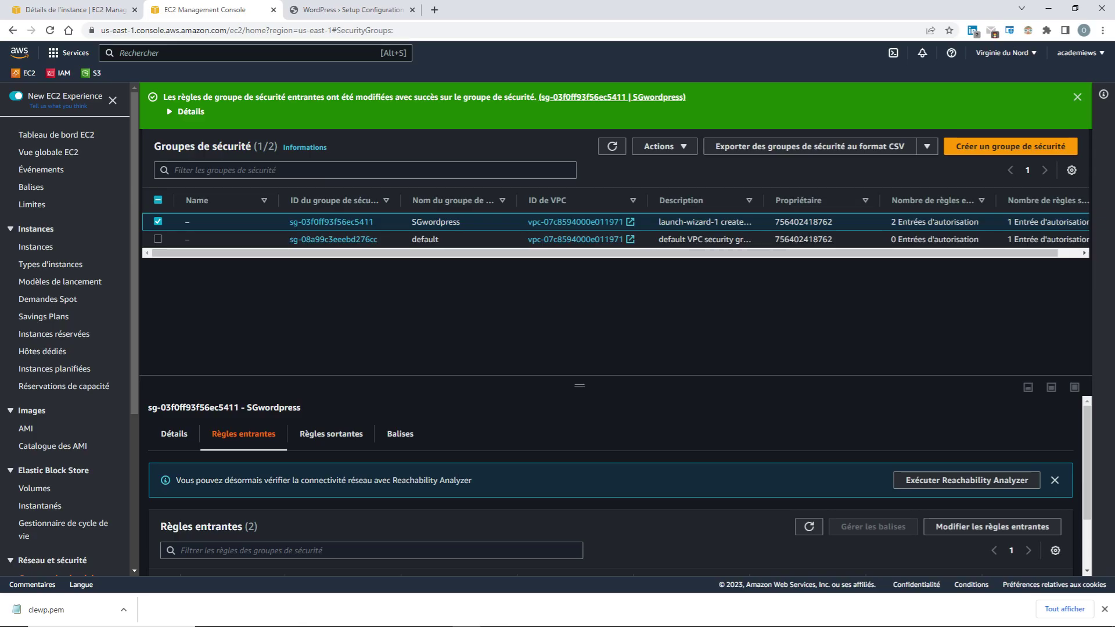
Visit the EC2 dashboard, check the WordPress setup tab, and return to the instance details
{"action": "left_click", "coordinate": [57, 134]}
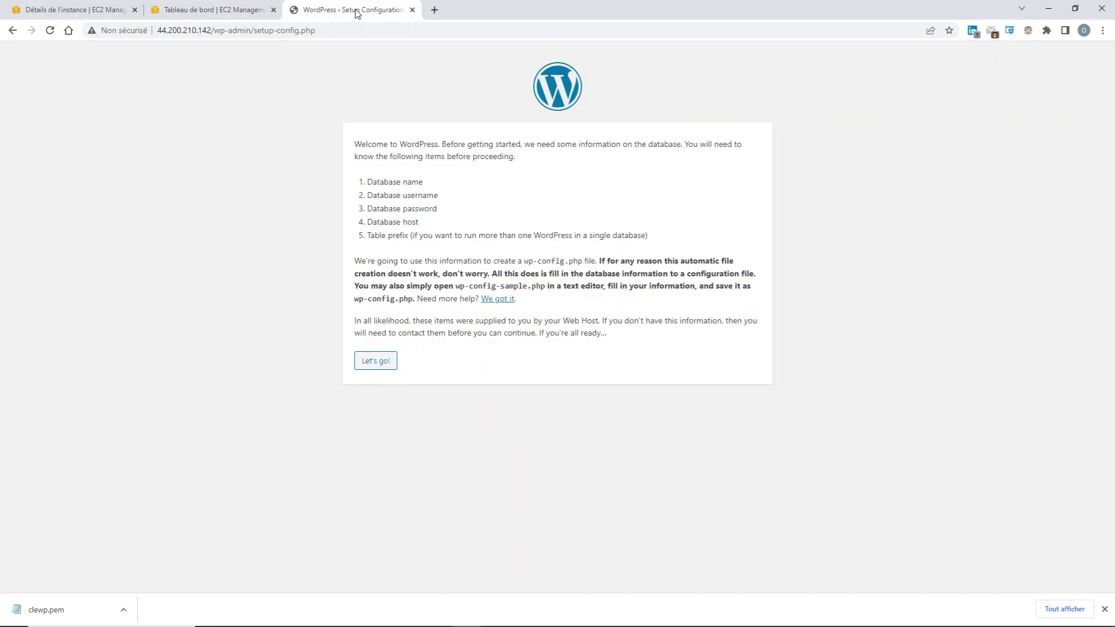
{"action": "left_click", "coordinate": [348, 10]}
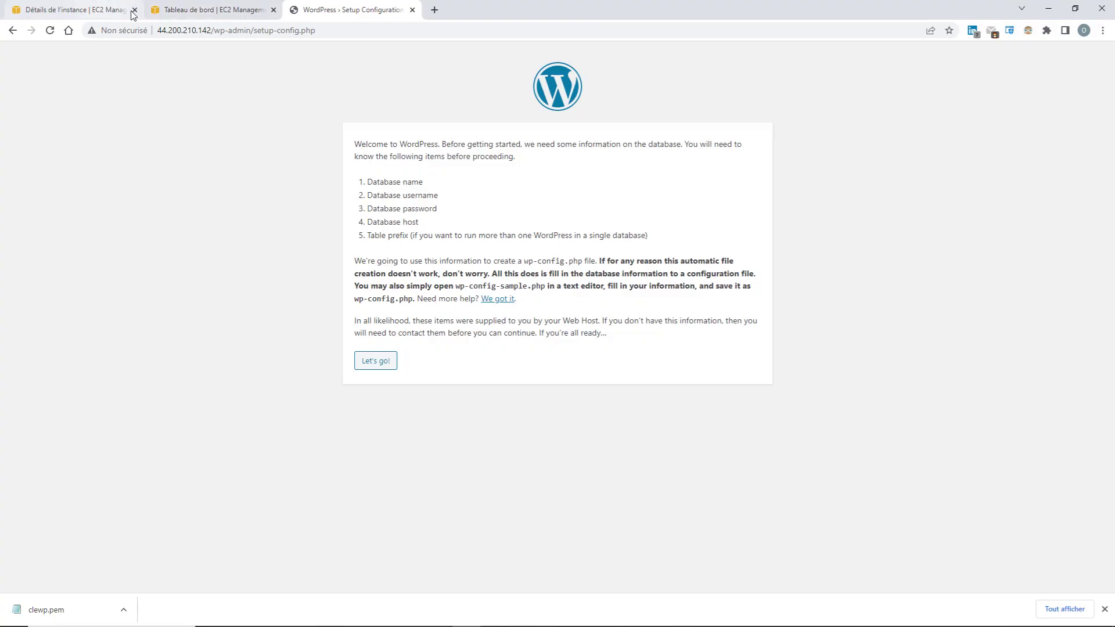
{"action": "left_click", "coordinate": [82, 12]}
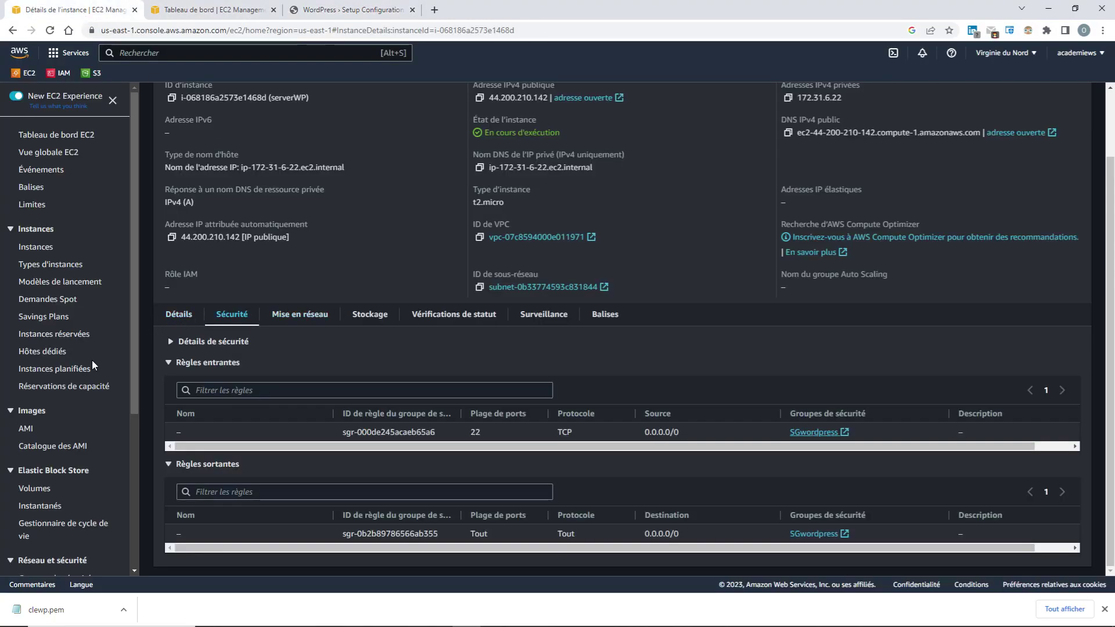
Open Groupes de sécurité from the EC2 sidebar and open the default group's details
{"action": "left_click", "coordinate": [51, 138]}
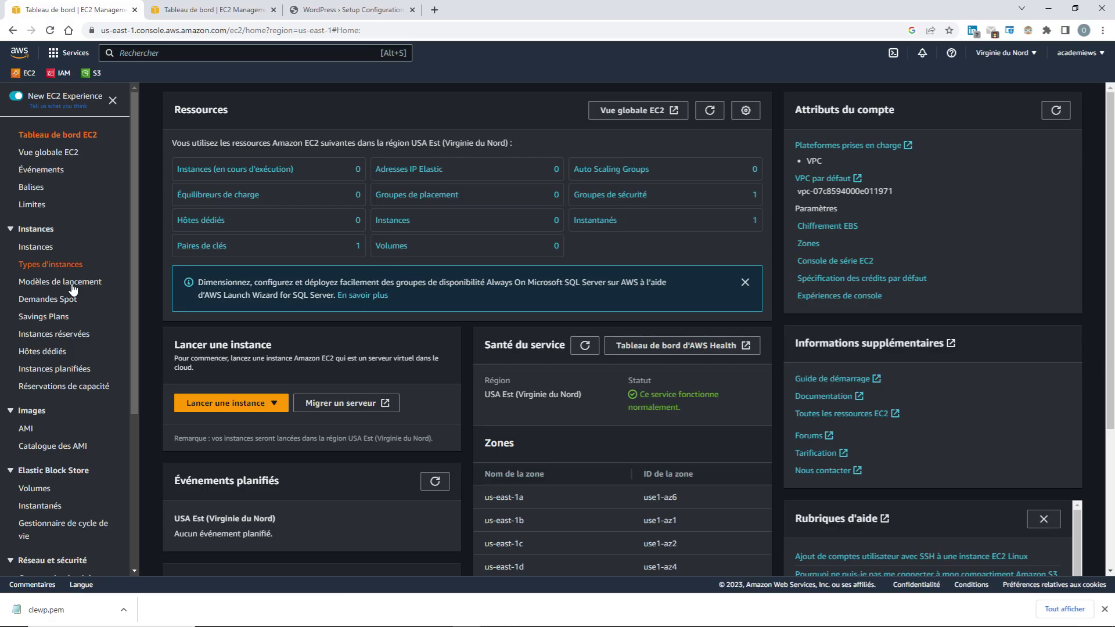
{"action": "scroll", "coordinate": [99, 399], "scroll_direction": "down", "scroll_amount": 2}
{"action": "scroll", "coordinate": [103, 389], "scroll_direction": "down", "scroll_amount": 1}
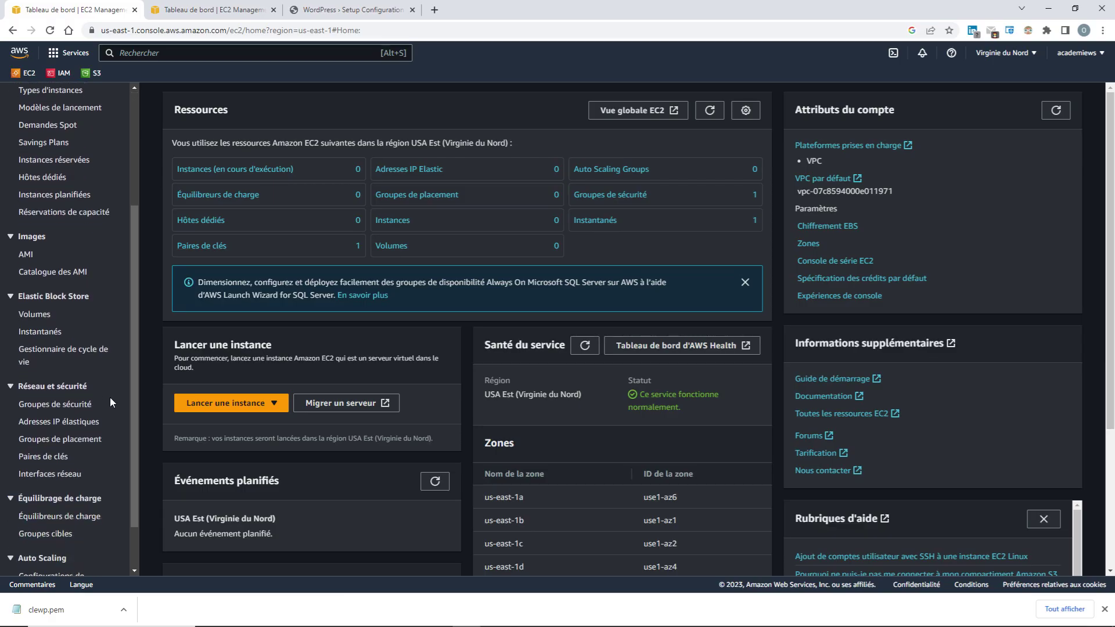
{"action": "left_click", "coordinate": [55, 404]}
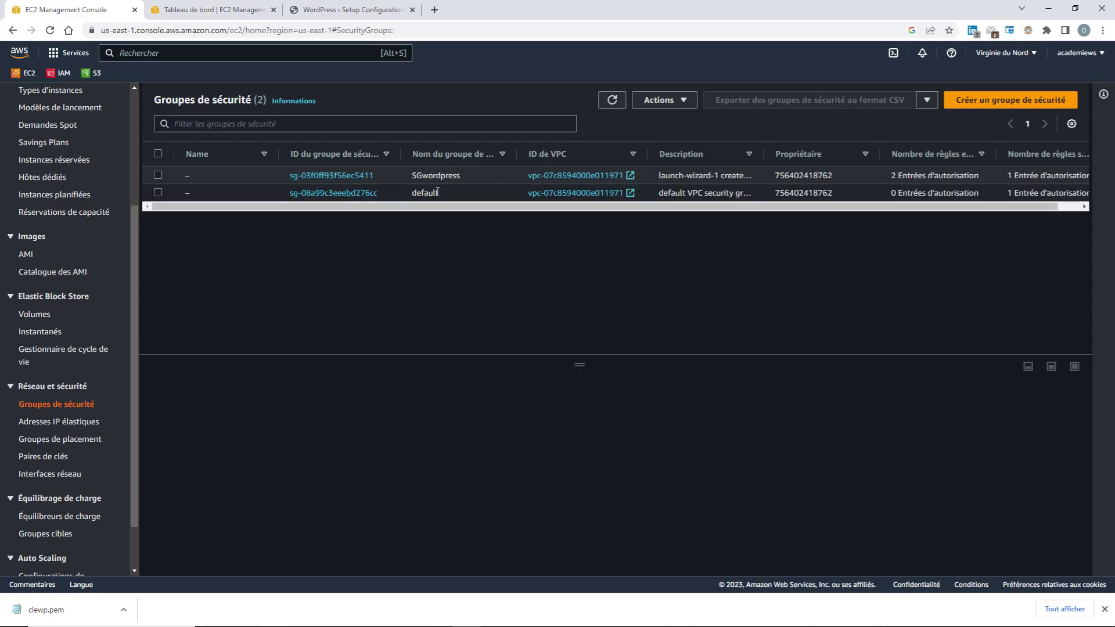
{"action": "left_click", "coordinate": [346, 192]}
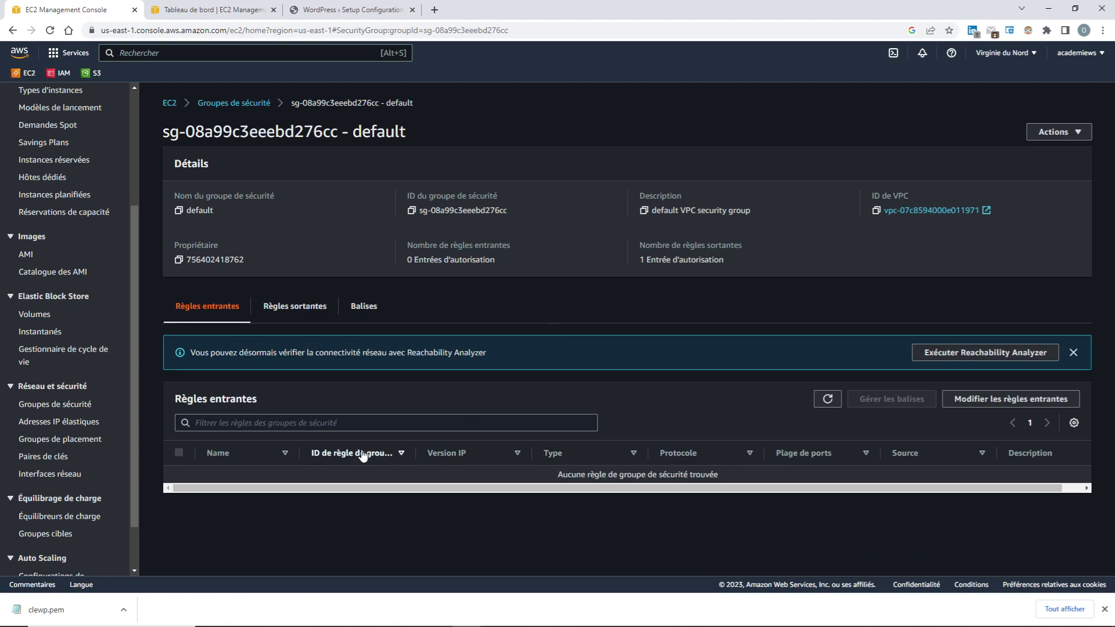
In the default group's inbound rules editor, add a MYSQL/Aurora 3306 rule and a second blank rule
{"action": "left_click", "coordinate": [976, 400]}
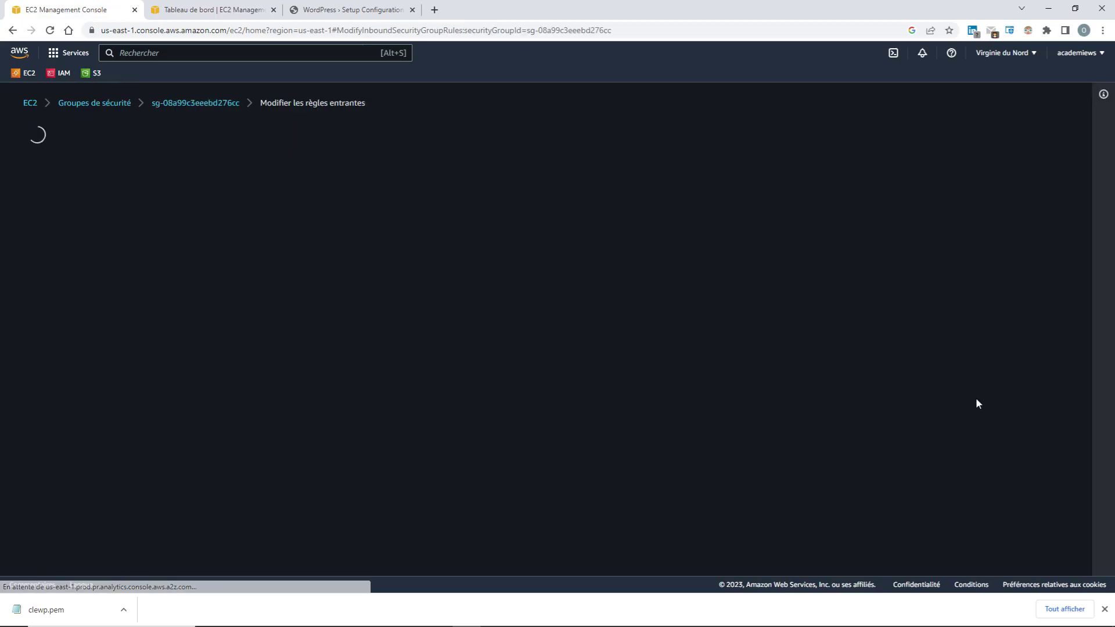
{"action": "left_click", "coordinate": [99, 272]}
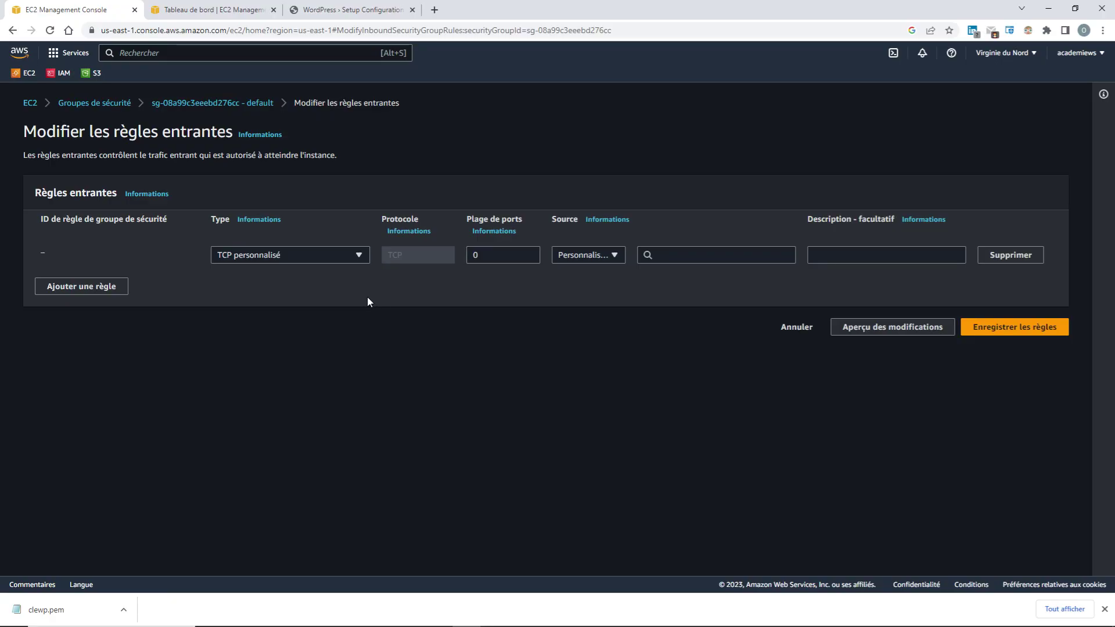
{"action": "left_click", "coordinate": [358, 261]}
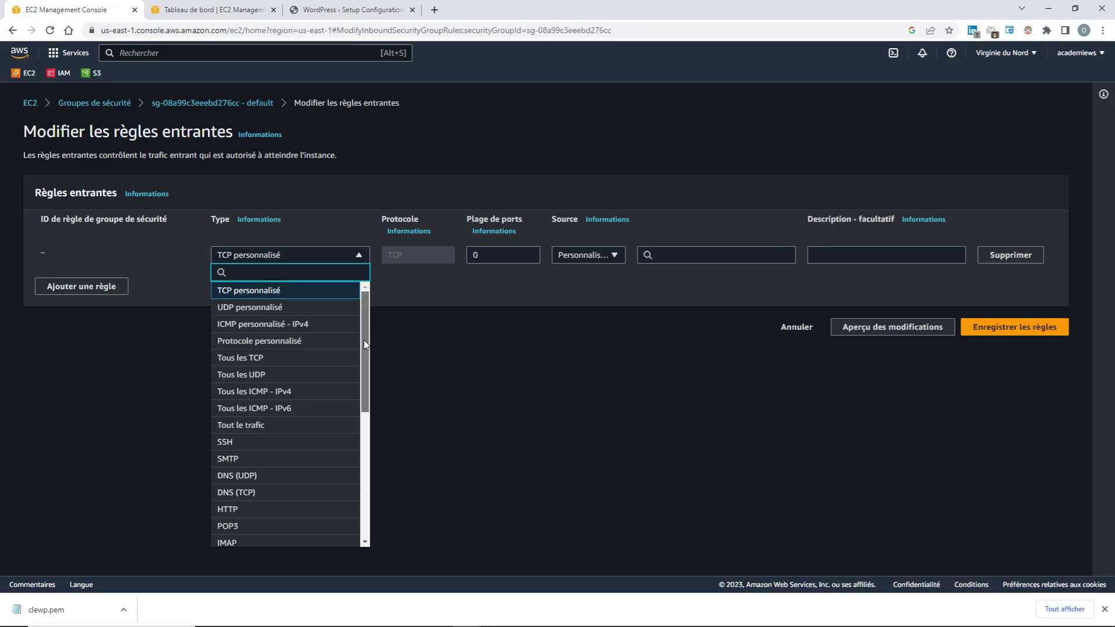
{"action": "left_click_drag", "start_coordinate": [363, 340], "coordinate": [378, 441]}
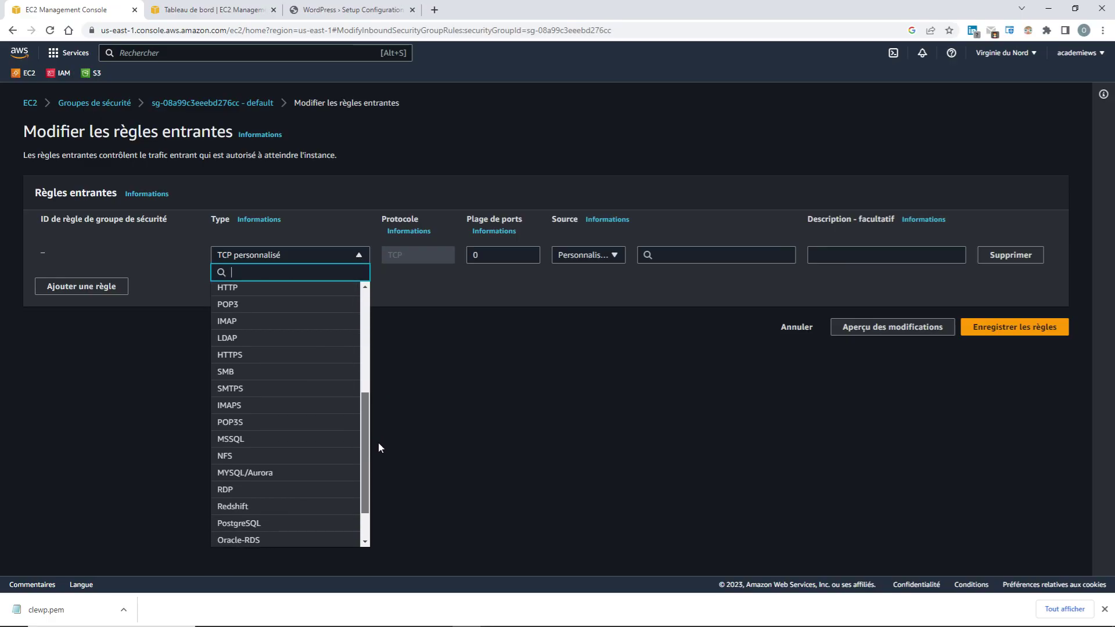
{"action": "left_click", "coordinate": [312, 475]}
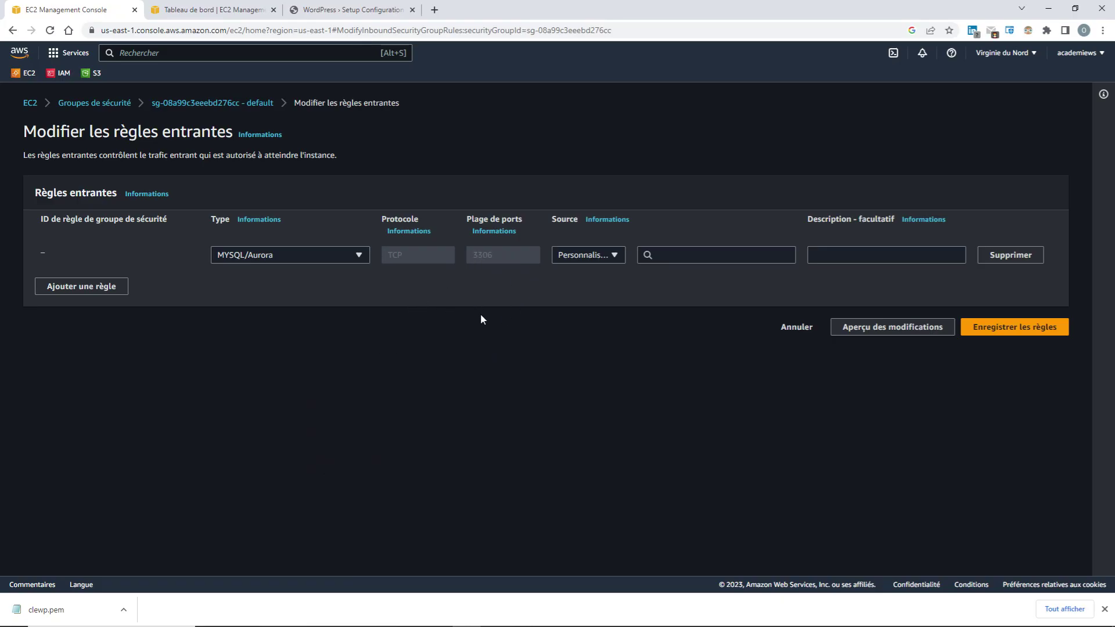
{"action": "left_click", "coordinate": [79, 287]}
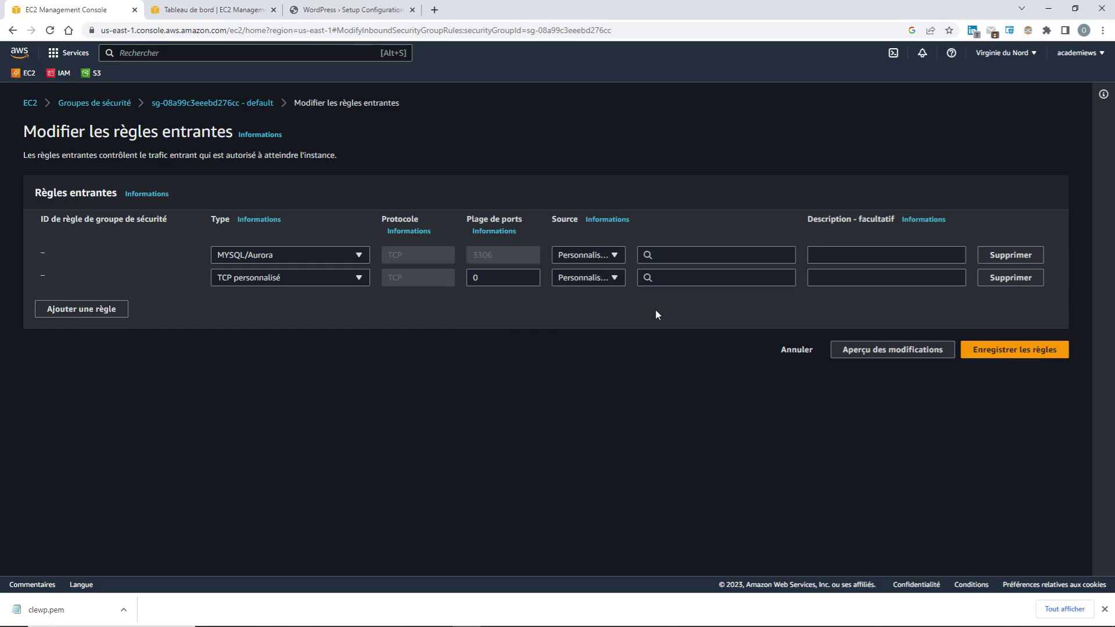
Make the second rule allow all traffic (Tout le trafic) from the SGwordpress security group
{"action": "left_click", "coordinate": [696, 278]}
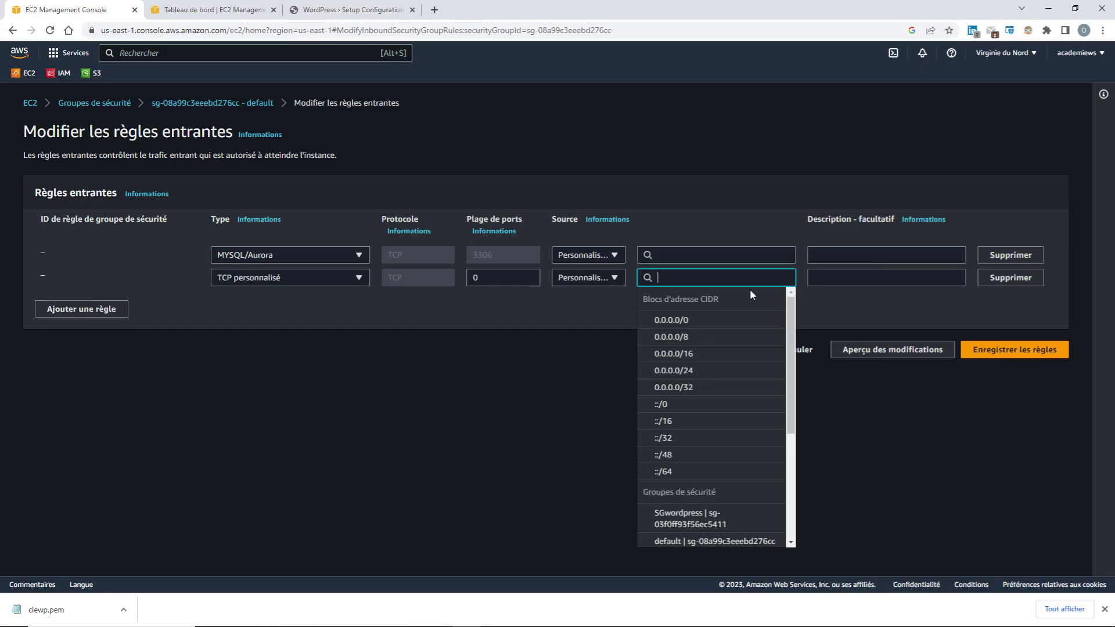
{"action": "left_click", "coordinate": [684, 519]}
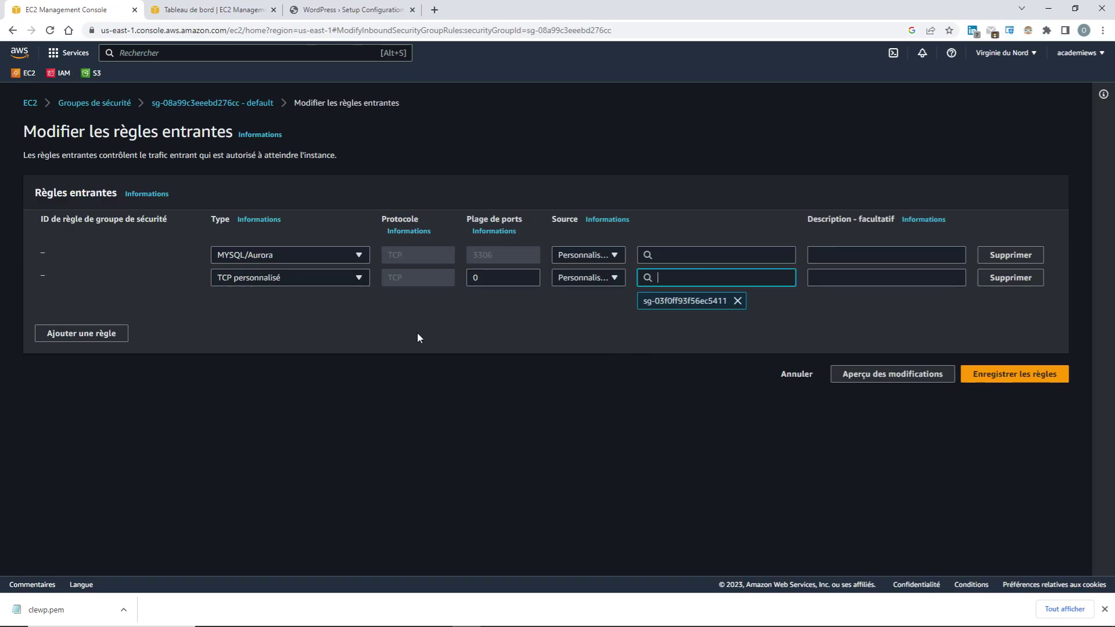
{"action": "left_click", "coordinate": [360, 283]}
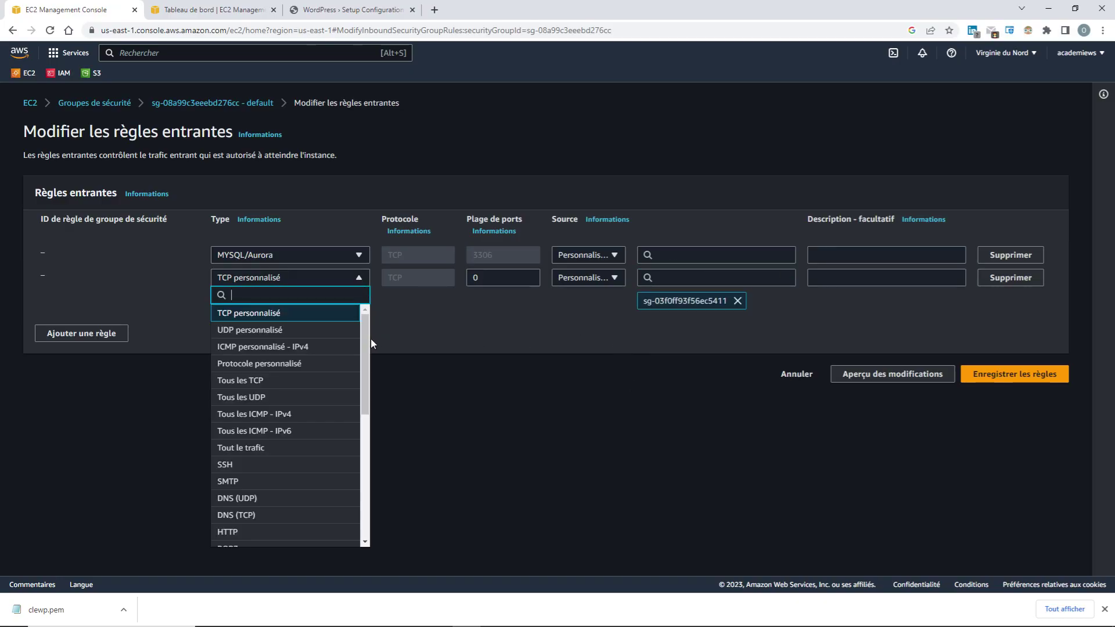
{"action": "left_click", "coordinate": [321, 447]}
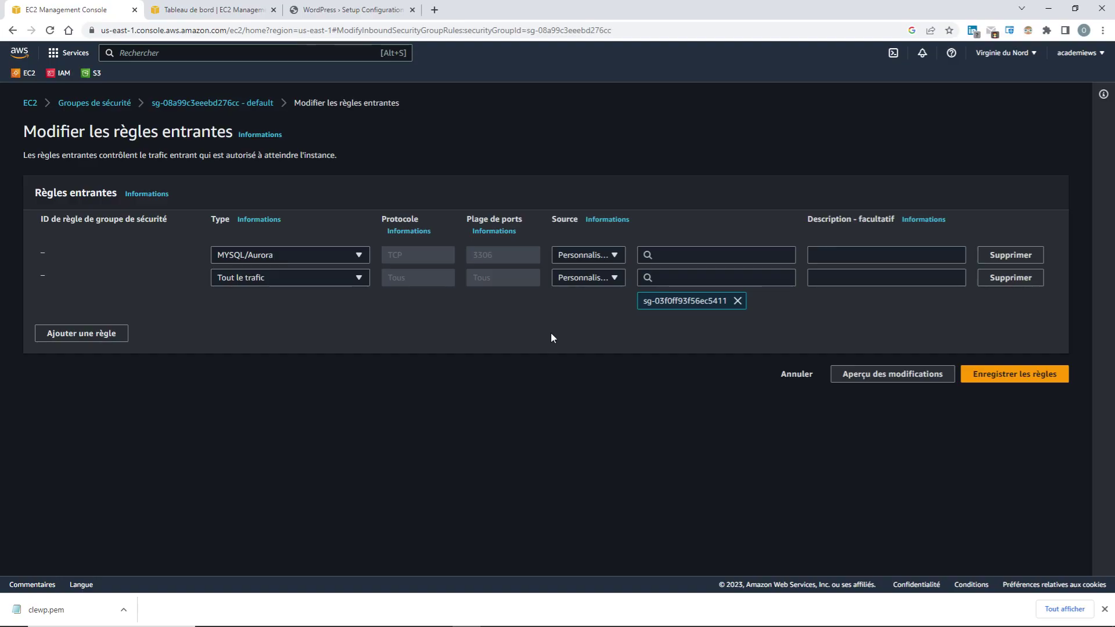
Set the MYSQL/Aurora rule's source to 0.0.0.0/0 and save the inbound rules
{"action": "left_click", "coordinate": [1012, 382]}
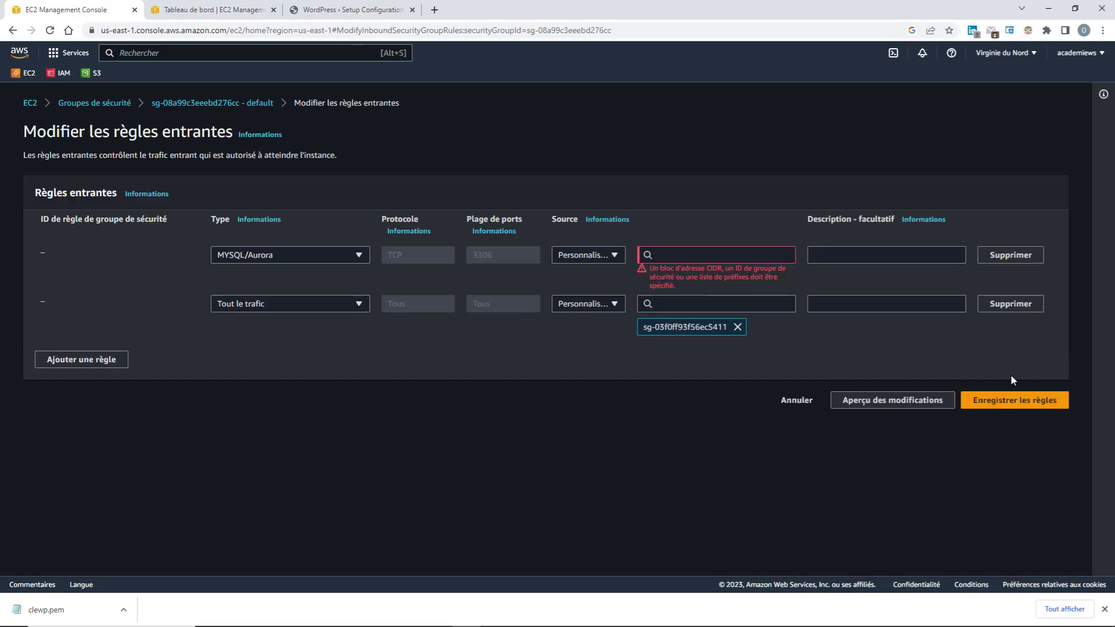
{"action": "left_click", "coordinate": [691, 257]}
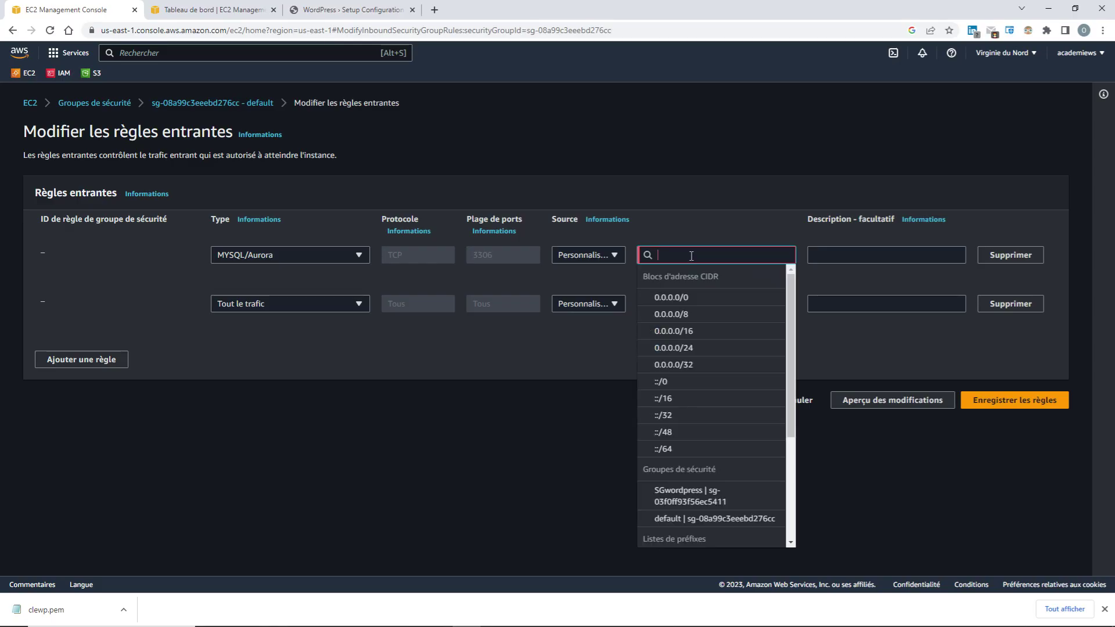
{"action": "left_click", "coordinate": [708, 298]}
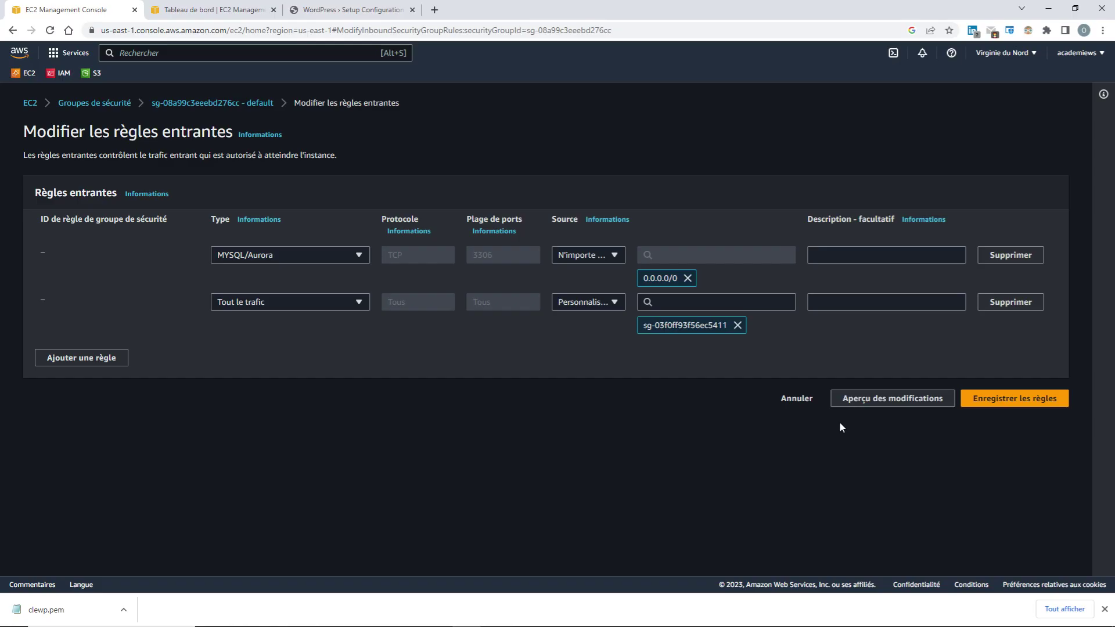
{"action": "left_click", "coordinate": [999, 401]}
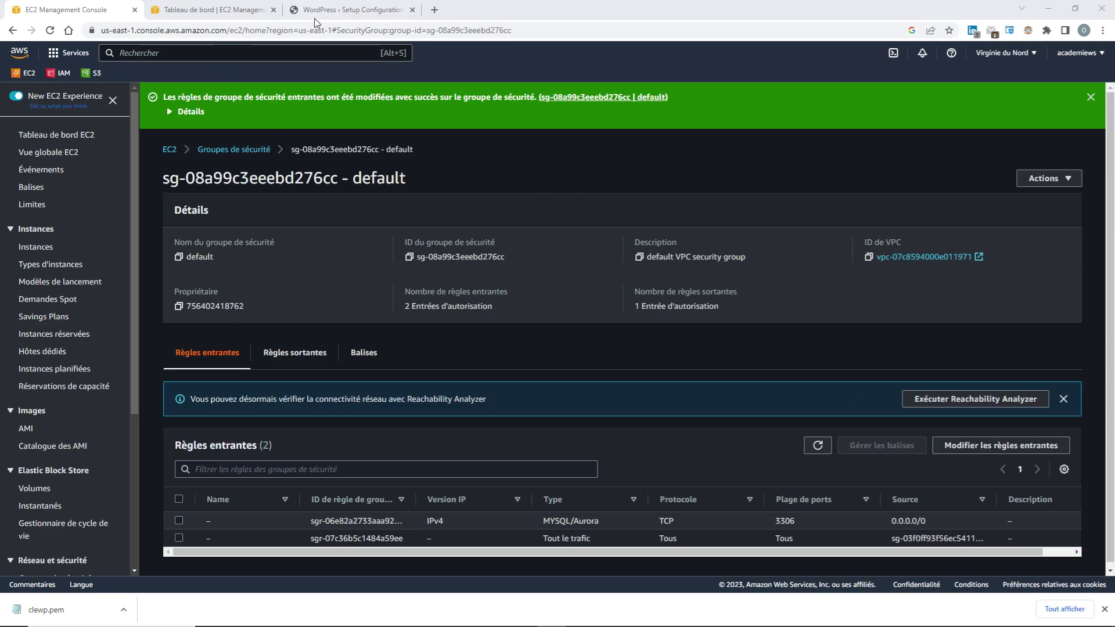
Go from the WordPress welcome page to the database form via Let's go!, then return to the EC2 tab
{"action": "left_click", "coordinate": [338, 9]}
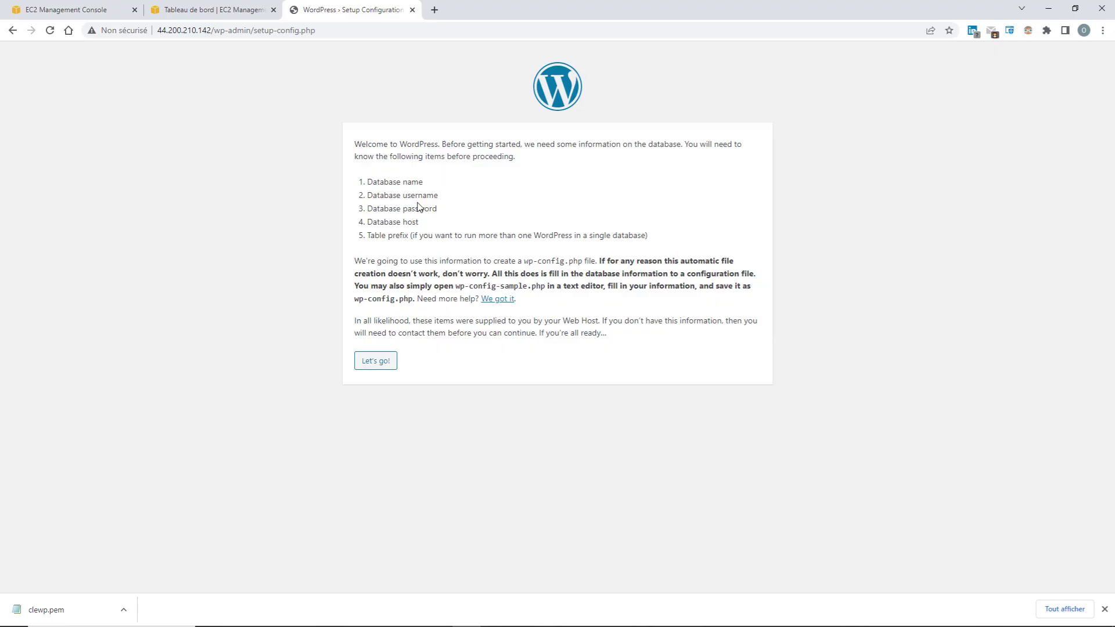
{"action": "left_click_drag", "start_coordinate": [430, 223], "coordinate": [388, 222]}
{"action": "left_click_drag", "start_coordinate": [431, 187], "coordinate": [400, 182]}
{"action": "left_click", "coordinate": [376, 364]}
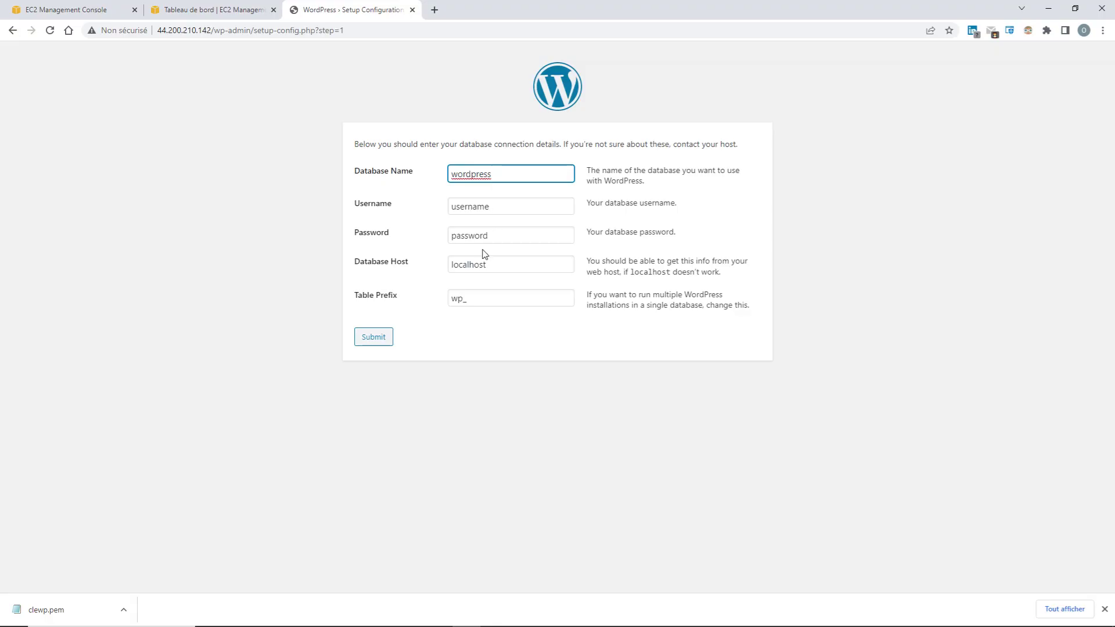
{"action": "left_click_drag", "start_coordinate": [498, 265], "coordinate": [450, 266]}
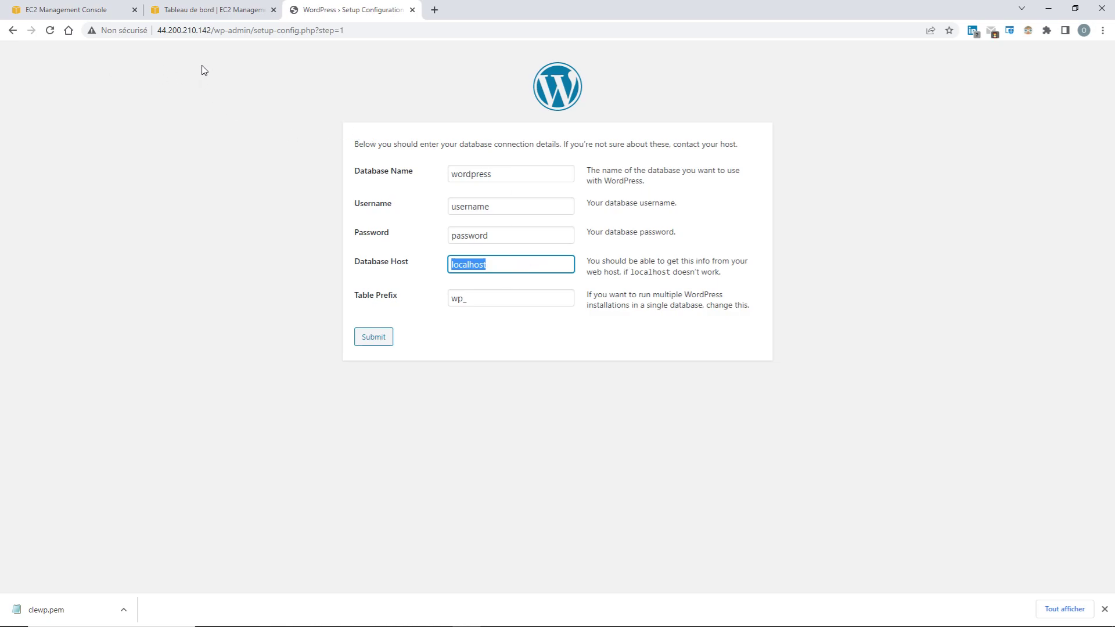
{"action": "left_click", "coordinate": [71, 10]}
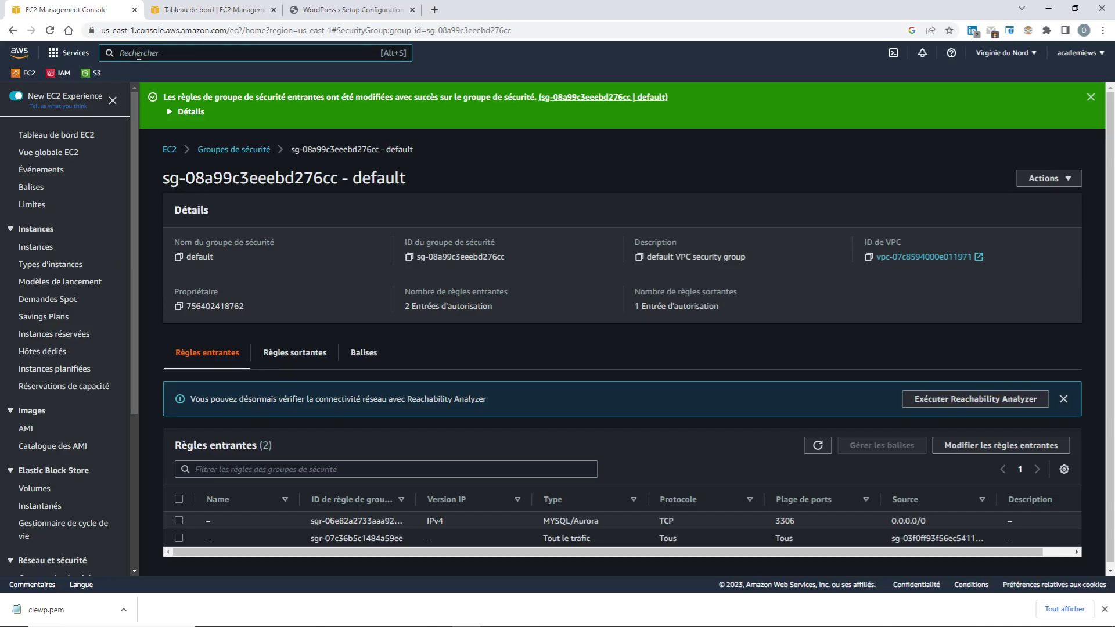
Search for rds and open the dbserver database in RDS Bases de données
{"action": "left_click", "coordinate": [139, 53]}
{"action": "type", "text": "rds"}
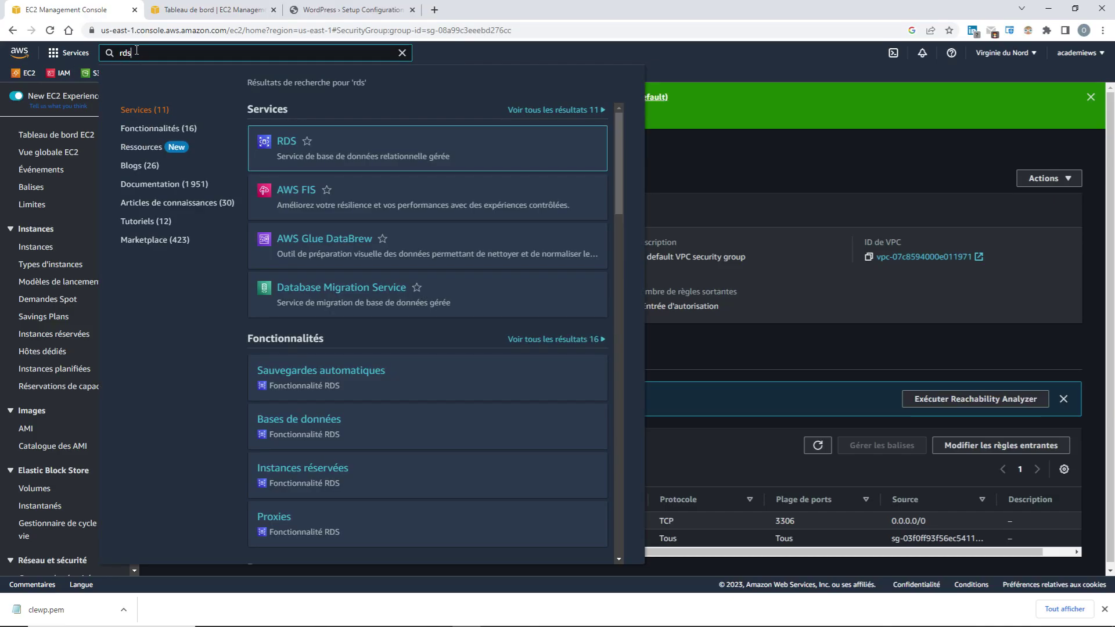
{"action": "left_click", "coordinate": [285, 144]}
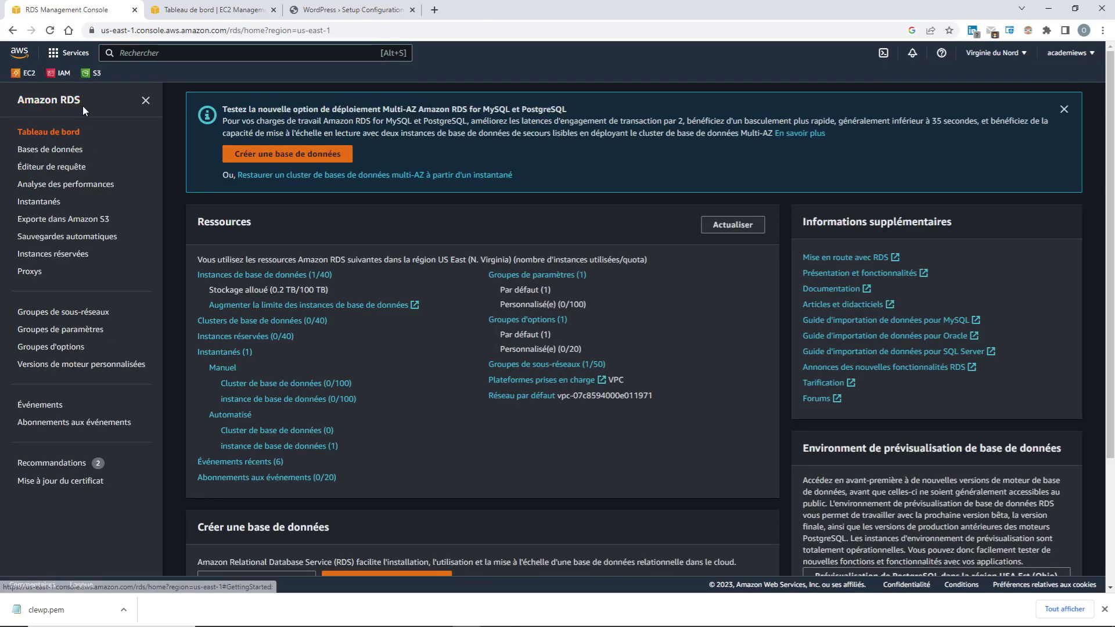
{"action": "left_click", "coordinate": [58, 154]}
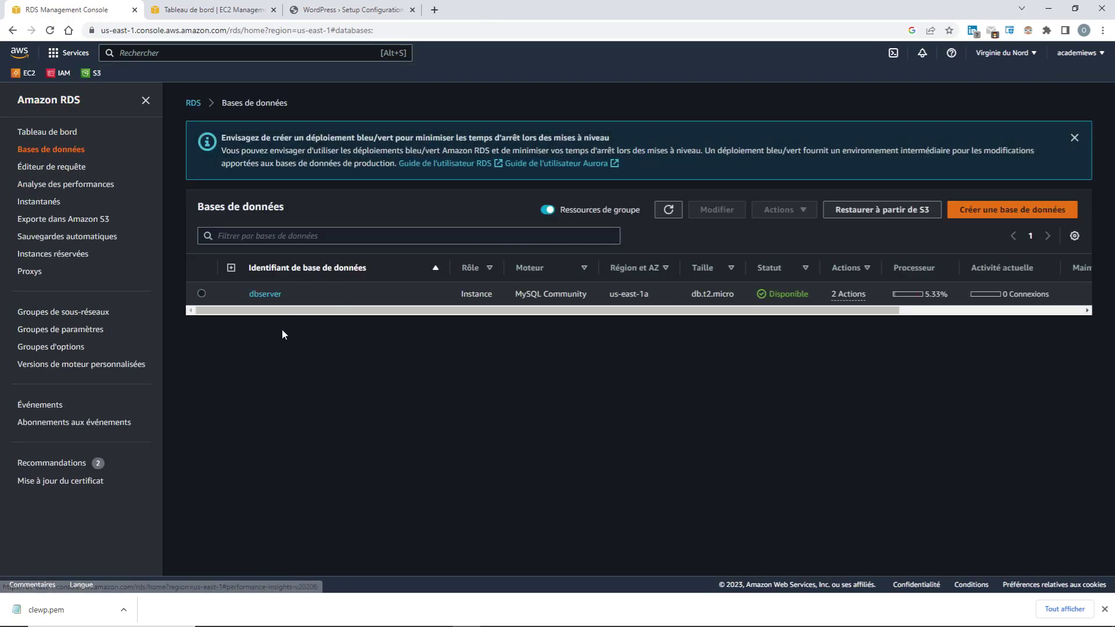
{"action": "left_click", "coordinate": [264, 294]}
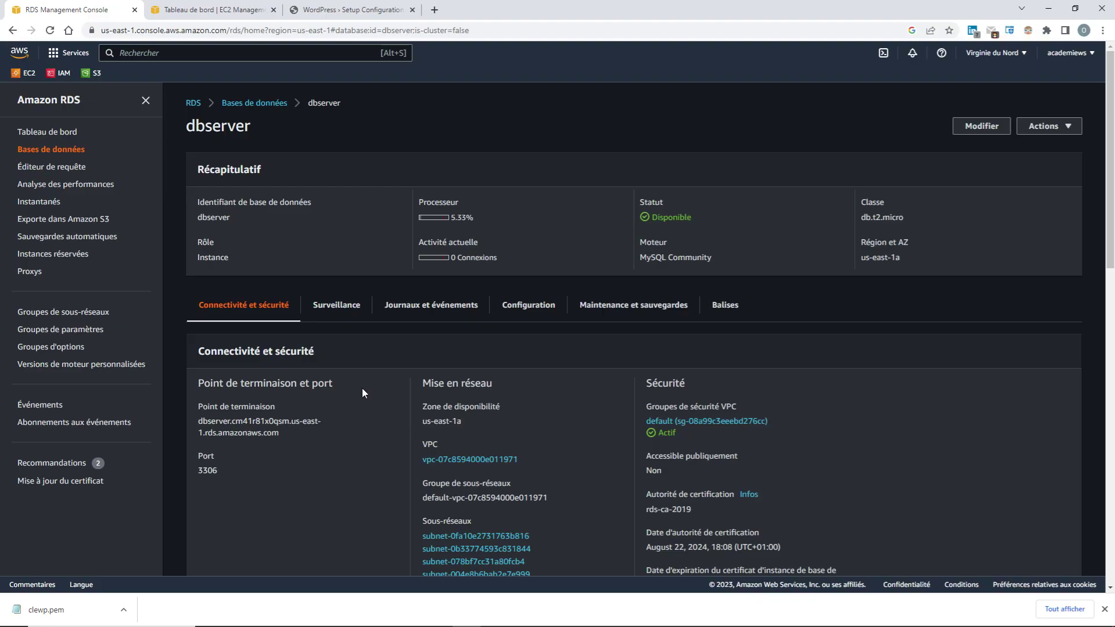
Select the full dbserver endpoint under Connectivité et sécurité and return to the WordPress tab
{"action": "scroll", "coordinate": [361, 388], "scroll_direction": "down", "scroll_amount": 1}
{"action": "left_click_drag", "start_coordinate": [281, 374], "coordinate": [199, 364]}
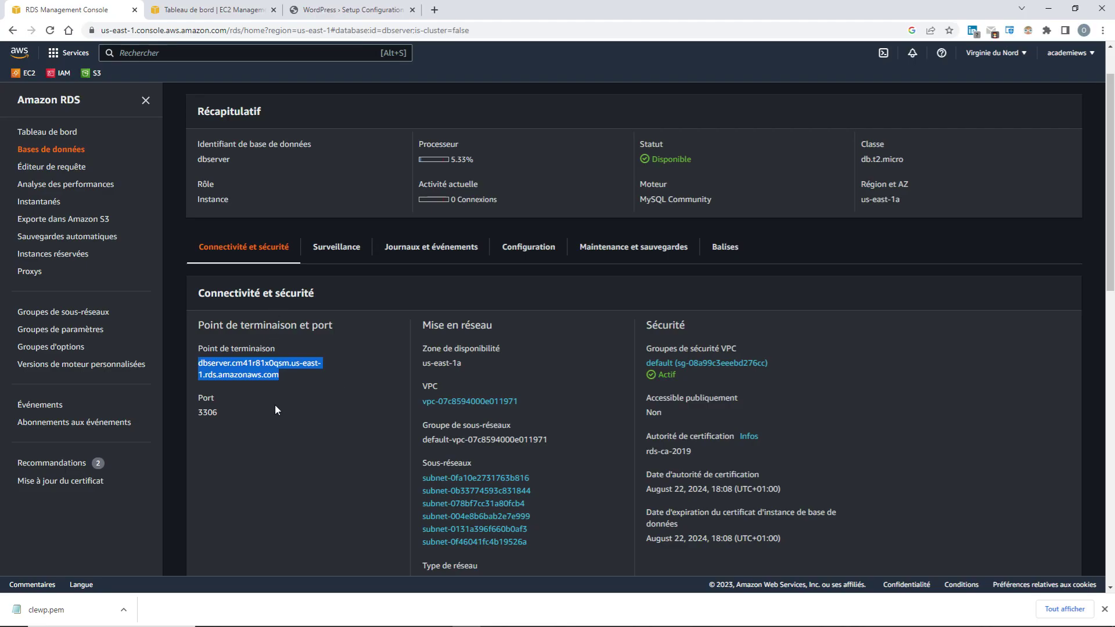
{"action": "left_click", "coordinate": [287, 379]}
{"action": "left_click_drag", "start_coordinate": [287, 375], "coordinate": [200, 364]}
{"action": "left_click", "coordinate": [343, 17]}
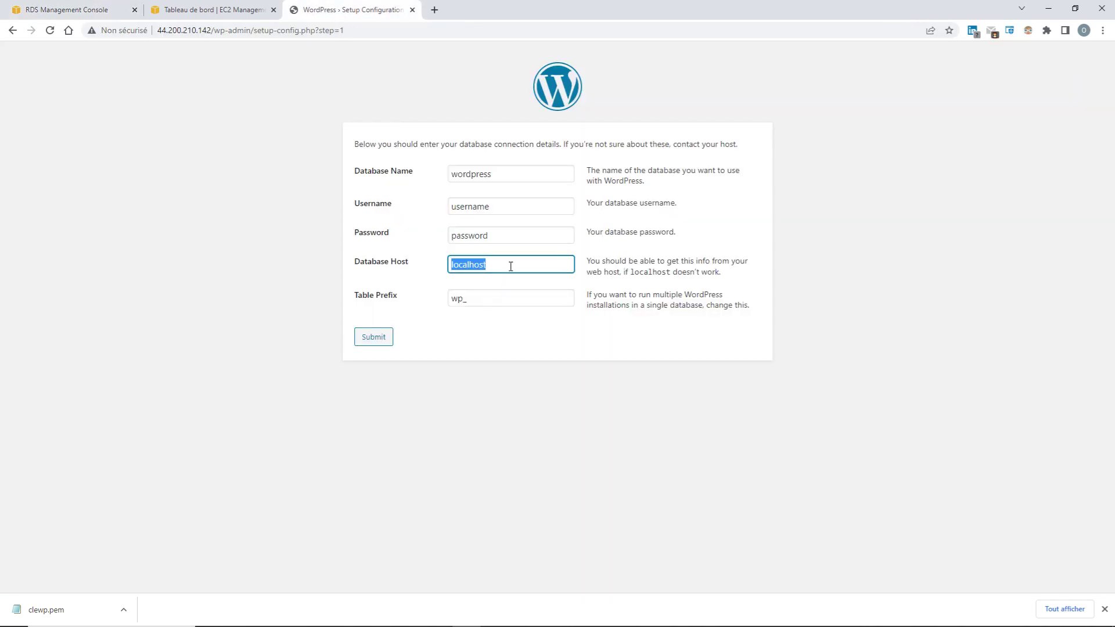
Replace localhost in Database Host with the pasted dbserver RDS endpoint, then go back to the console tab
{"action": "left_click", "coordinate": [484, 265]}
{"action": "key", "text": "BackSpace"}
{"action": "key", "text": "BackSpace"}
{"action": "key", "text": "BackSpace"}
{"action": "key", "text": "BackSpace"}
{"action": "key", "text": "BackSpace"}
{"action": "key", "text": "BackSpace"}
{"action": "key", "text": "BackSpace"}
{"action": "key", "text": "BackSpace"}
{"action": "key", "text": "BackSpace"}
{"action": "key", "text": "ctrl+v"}
{"action": "key", "text": "Left"}
{"action": "key", "text": "Left"}
{"action": "key", "text": "Left"}
{"action": "key", "text": "Left"}
{"action": "key", "text": "Left"}
{"action": "key", "text": "Left"}
{"action": "key", "text": "Left"}
{"action": "key", "text": "Left"}
{"action": "key", "text": "Left"}
{"action": "key", "text": "Left"}
{"action": "key", "text": "Left"}
{"action": "key", "text": "Left"}
{"action": "key", "text": "Left"}
{"action": "key", "text": "Left"}
{"action": "key", "text": "Left"}
{"action": "key", "text": "Left"}
{"action": "key", "text": "Left"}
{"action": "key", "text": "Left"}
{"action": "key", "text": "Left"}
{"action": "key", "text": "Left"}
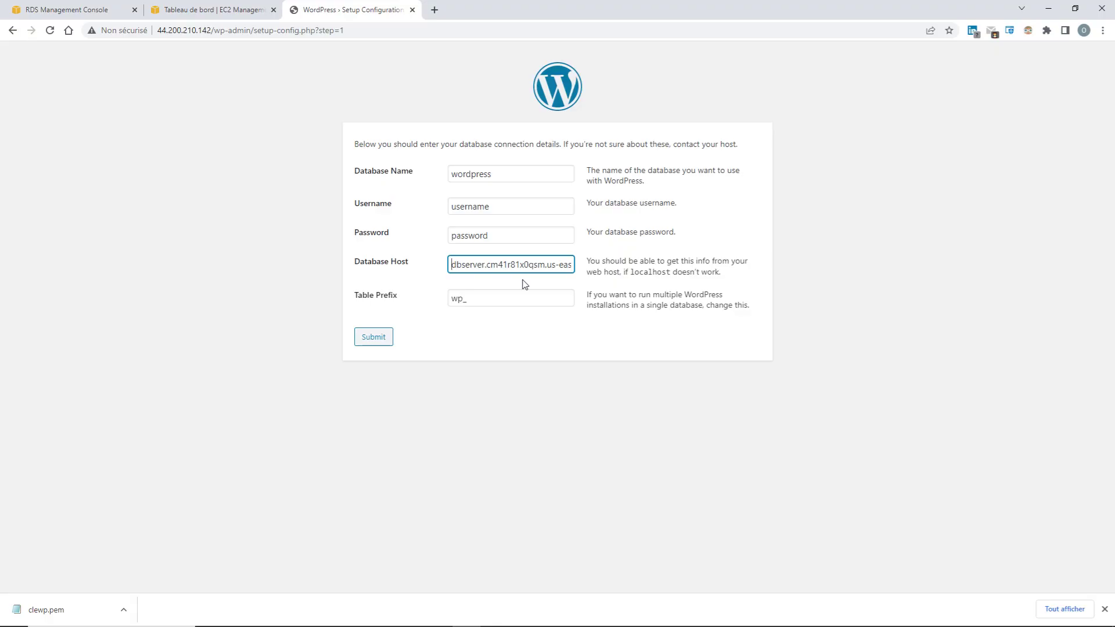
{"action": "left_click", "coordinate": [210, 12]}
Review the RDS dbserver instance name and details, then return to the WordPress connection form
{"action": "key", "text": "ctrl+shift+Tab"}
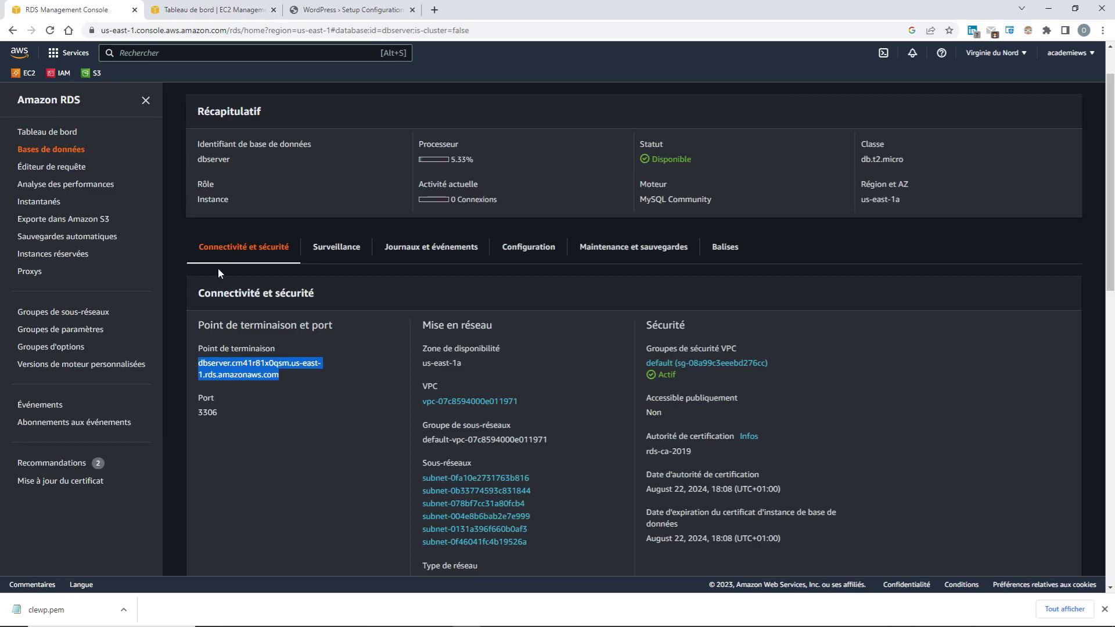
{"action": "scroll", "coordinate": [337, 267], "scroll_direction": "up", "scroll_amount": 1}
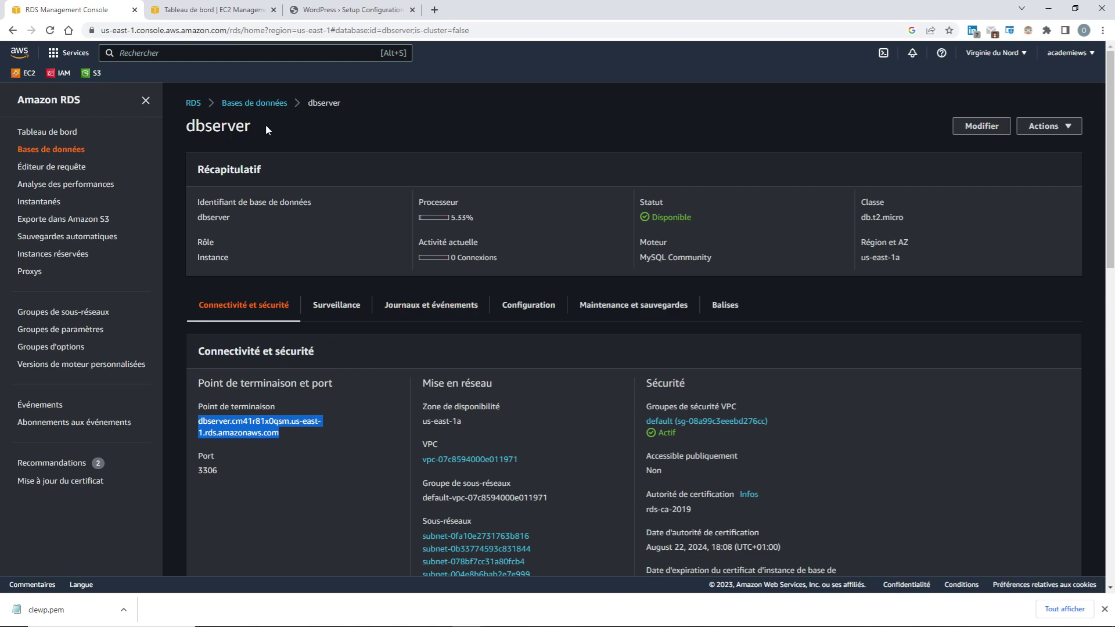
{"action": "left_click_drag", "start_coordinate": [266, 126], "coordinate": [187, 127]}
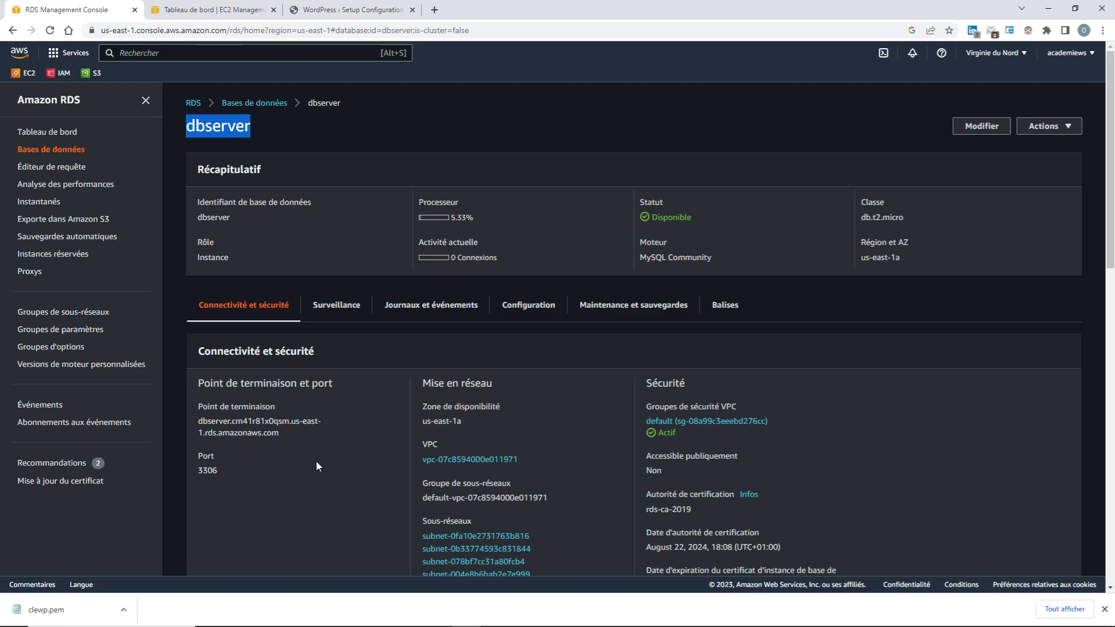
{"action": "scroll", "coordinate": [319, 455], "scroll_direction": "down", "scroll_amount": 2}
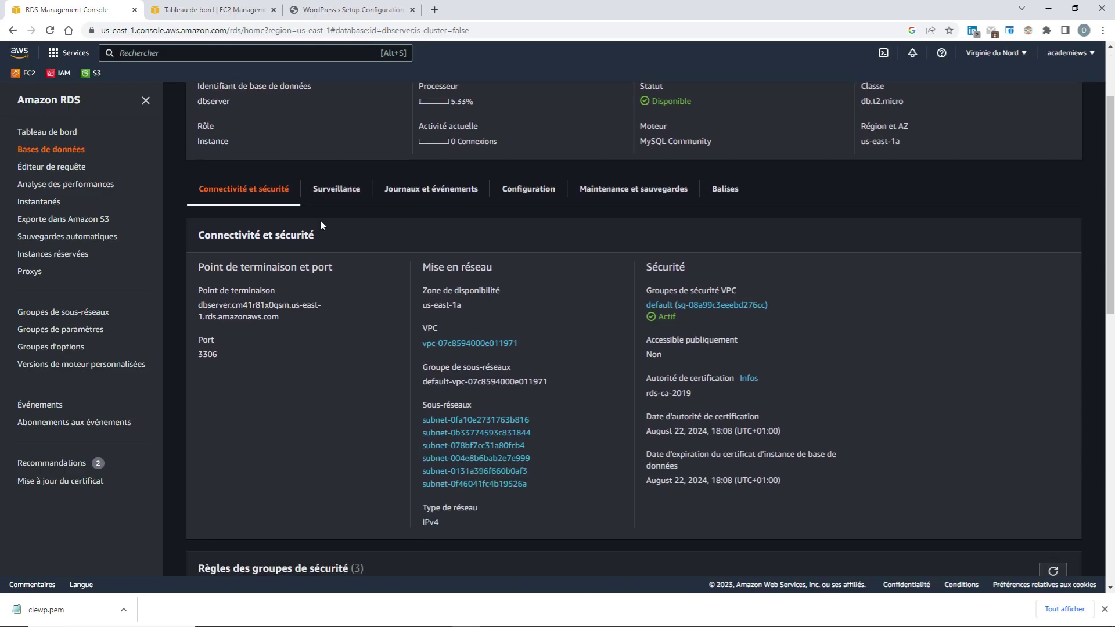
{"action": "left_click", "coordinate": [349, 10]}
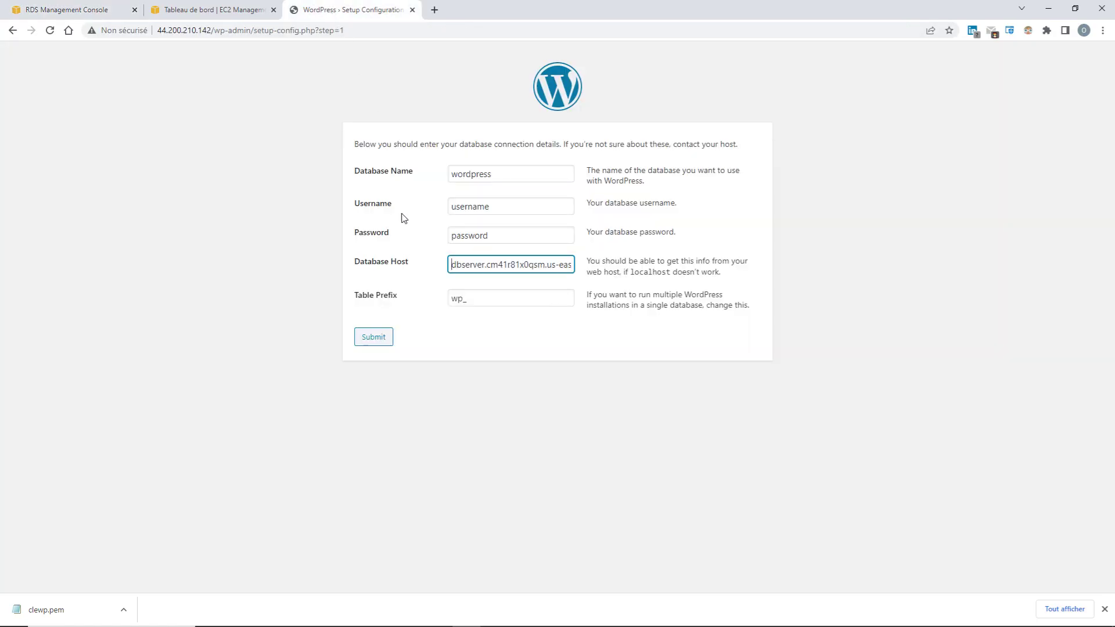
Replace the WordPress Database Name with mabasededonnees and return to the RDS console
{"action": "double_click", "coordinate": [503, 176]}
{"action": "type", "text": "ma"}
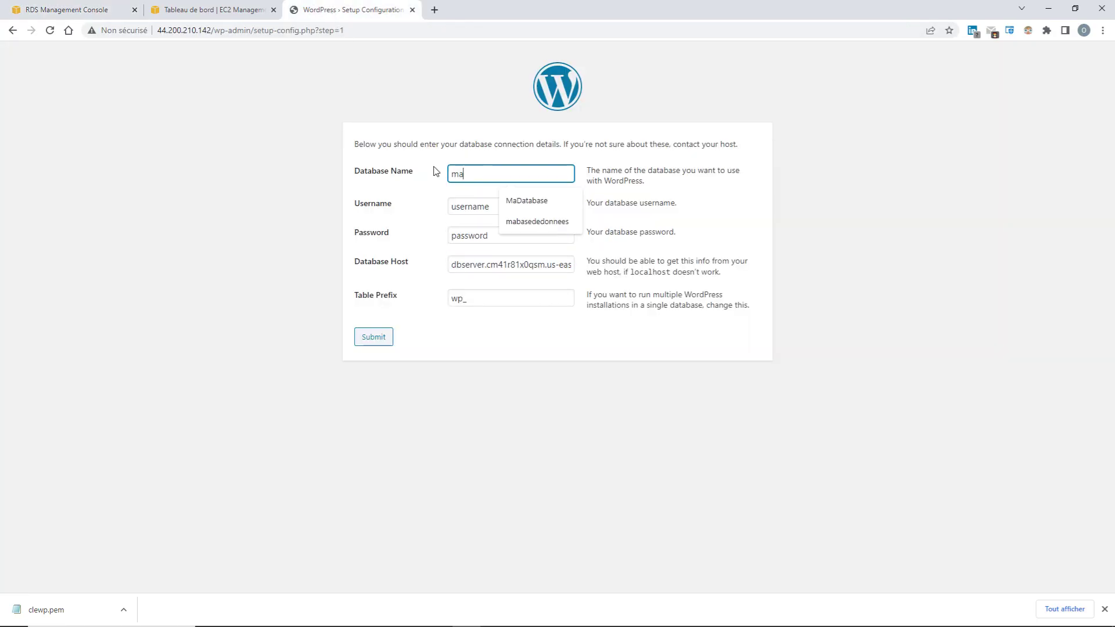
{"action": "type", "text": "baseded"}
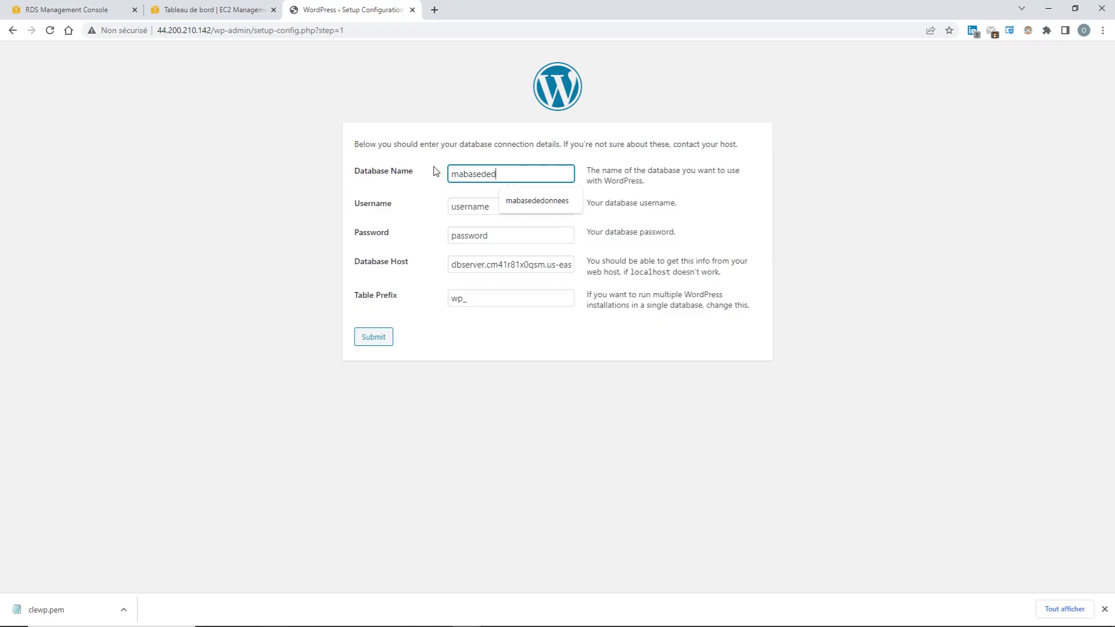
{"action": "type", "text": "onnees"}
{"action": "left_click", "coordinate": [554, 206]}
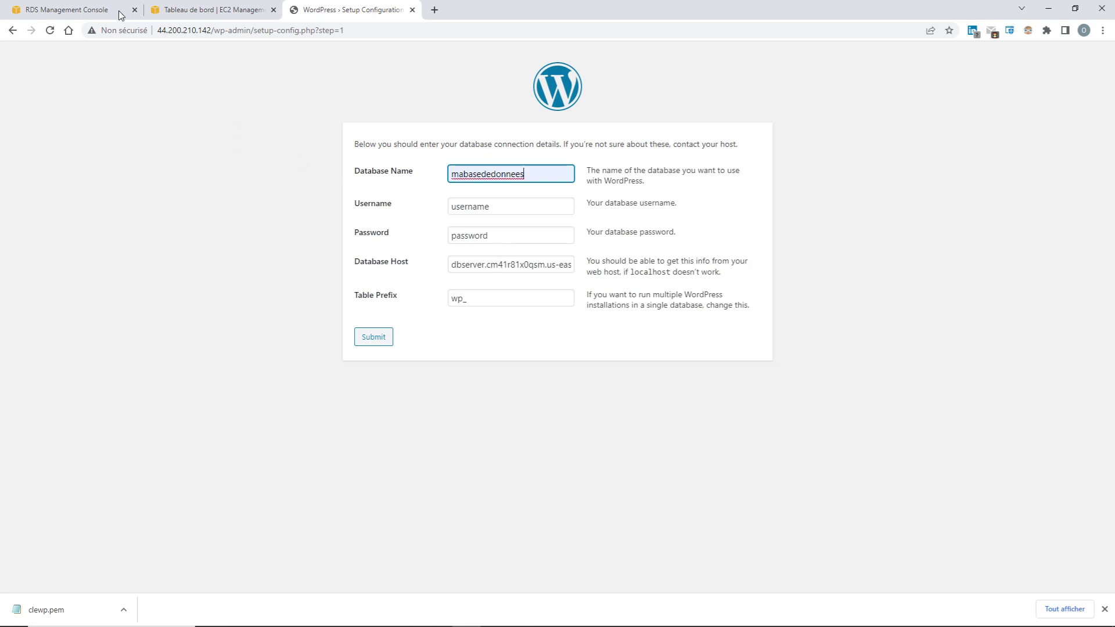
{"action": "left_click", "coordinate": [74, 11]}
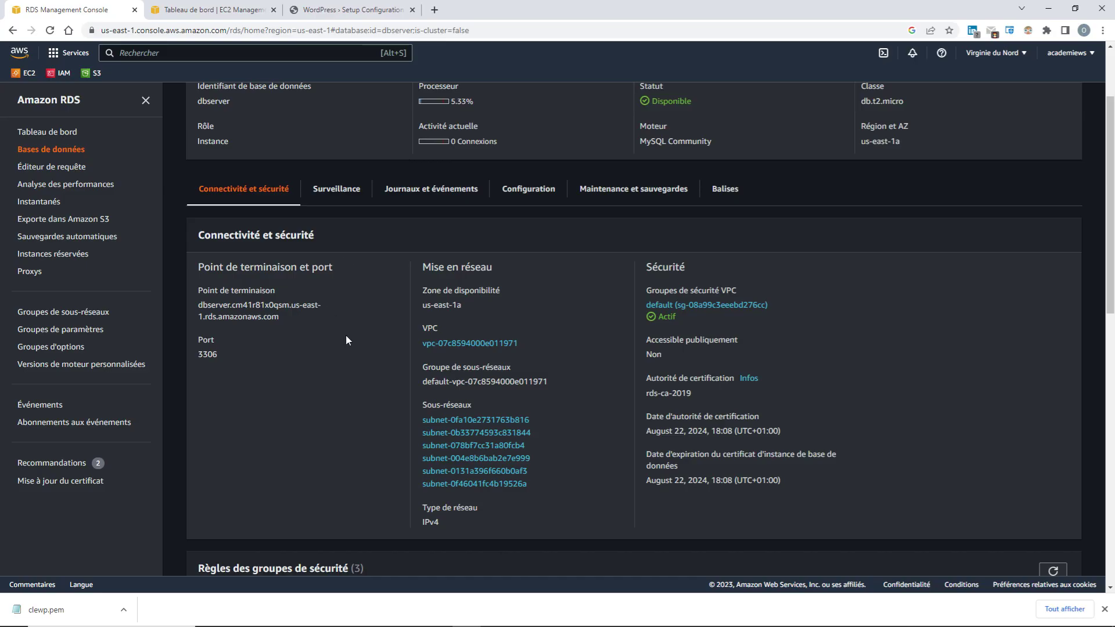
Confirm in the dbserver Configuration details that the database name is mabasededonnees
{"action": "left_click", "coordinate": [341, 191]}
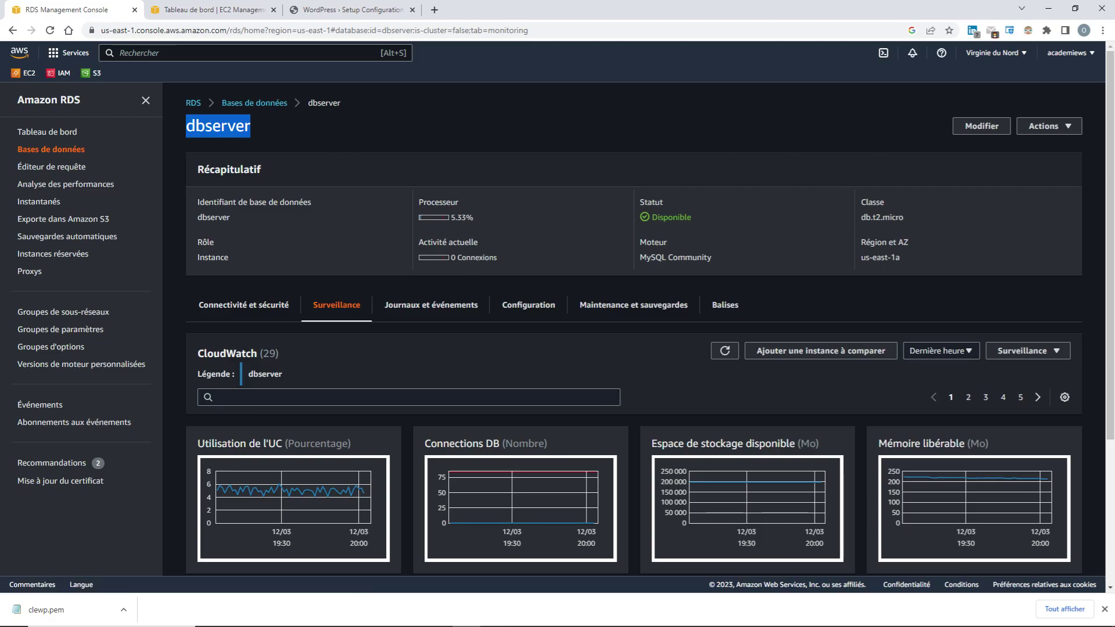
{"action": "left_click", "coordinate": [244, 305]}
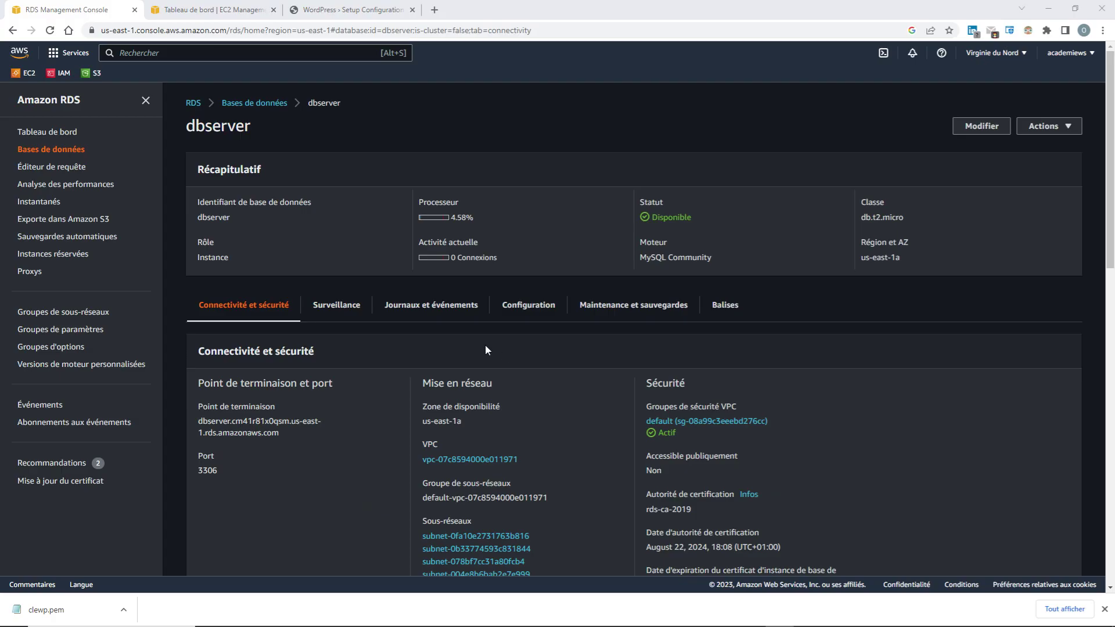
{"action": "left_click", "coordinate": [531, 307]}
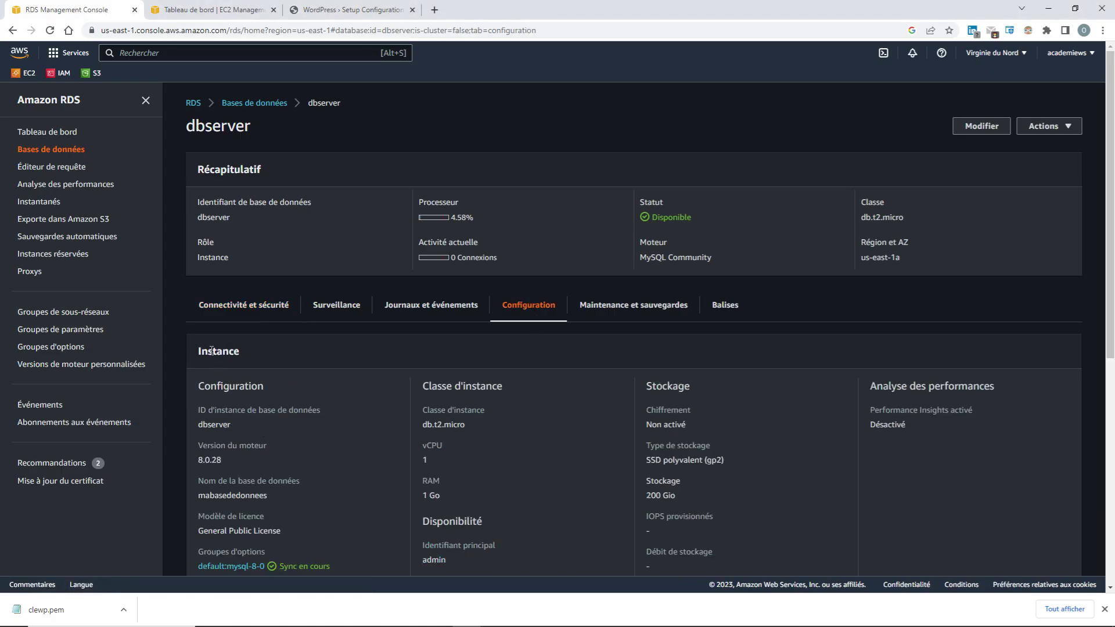
{"action": "scroll", "coordinate": [253, 434], "scroll_direction": "down", "scroll_amount": 2}
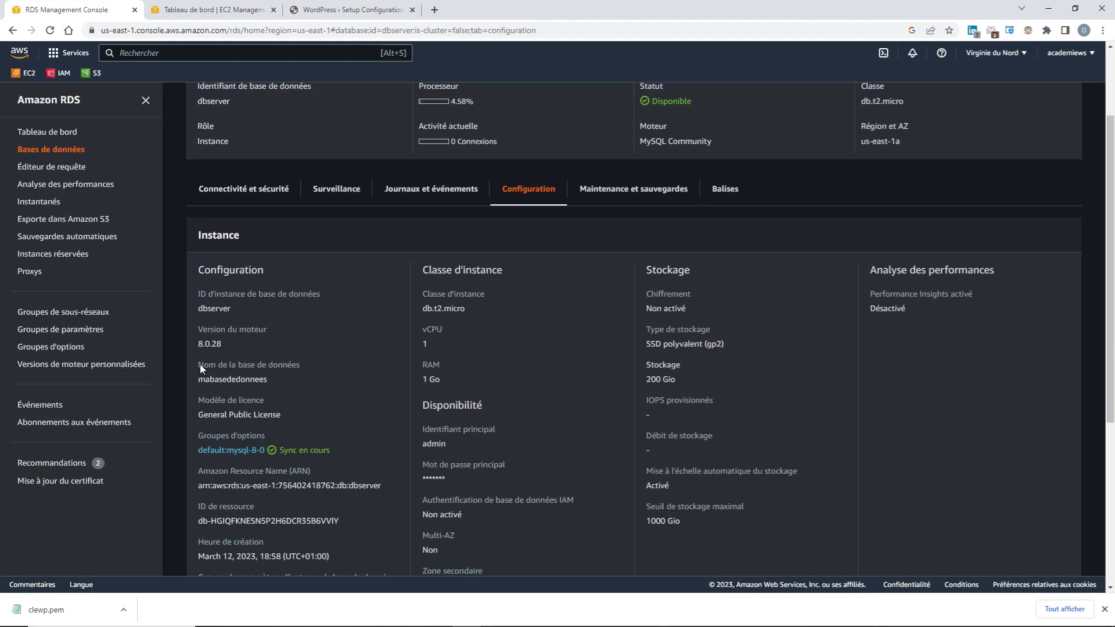
{"action": "left_click_drag", "start_coordinate": [197, 379], "coordinate": [277, 382]}
{"action": "left_click", "coordinate": [383, 10]}
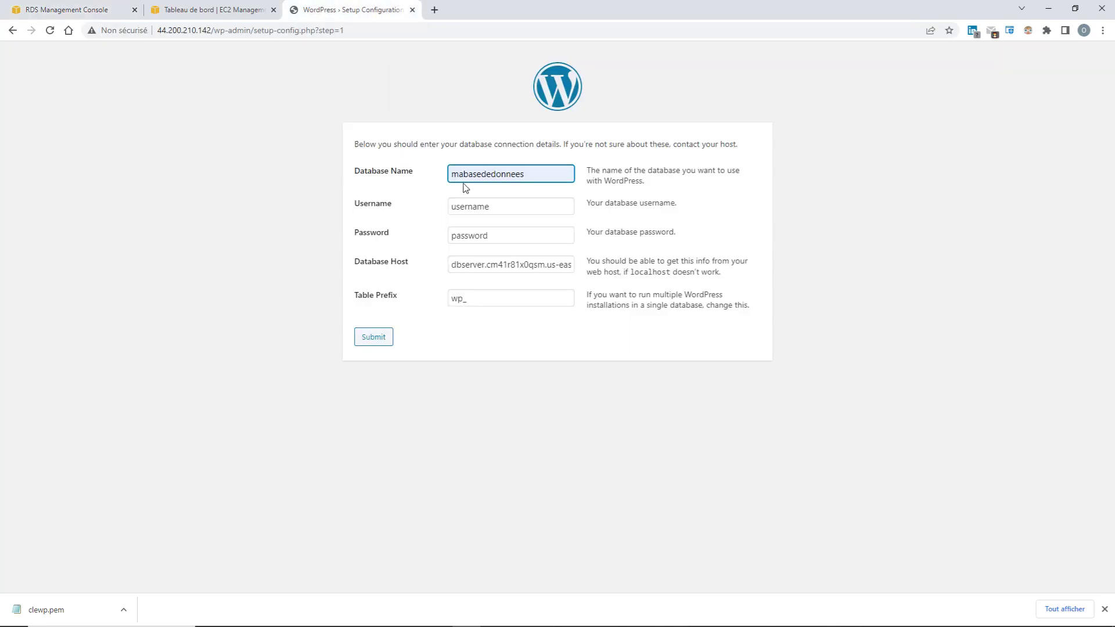
Enter username admin and the database password, then submit the connection details
{"action": "left_click", "coordinate": [477, 207]}
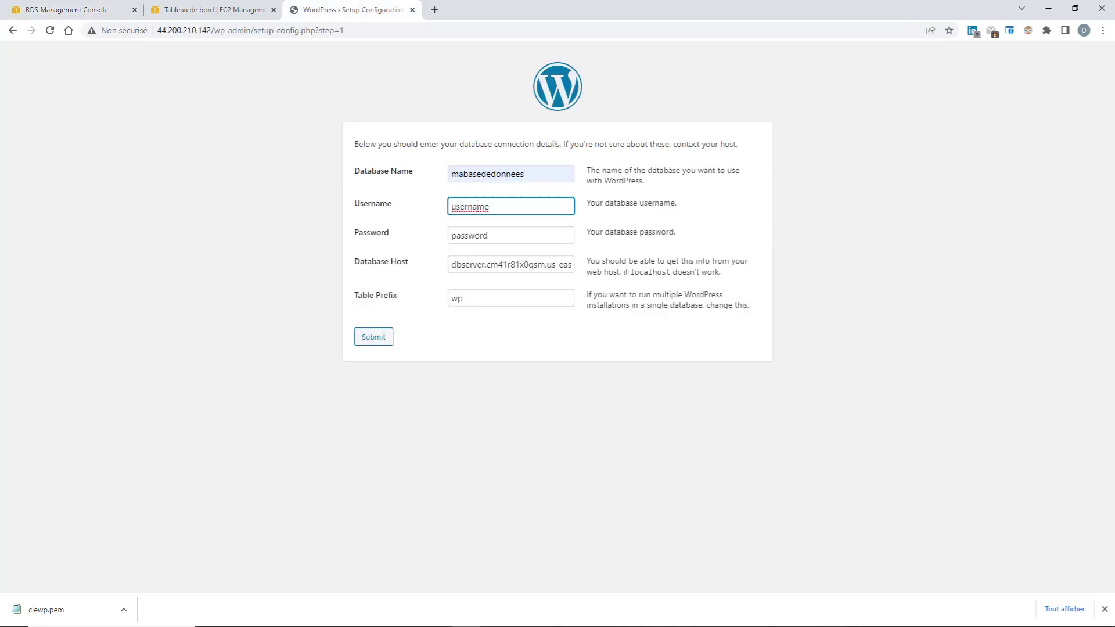
{"action": "double_click", "coordinate": [498, 206]}
{"action": "type", "text": "admin"}
{"action": "left_click", "coordinate": [485, 236]}
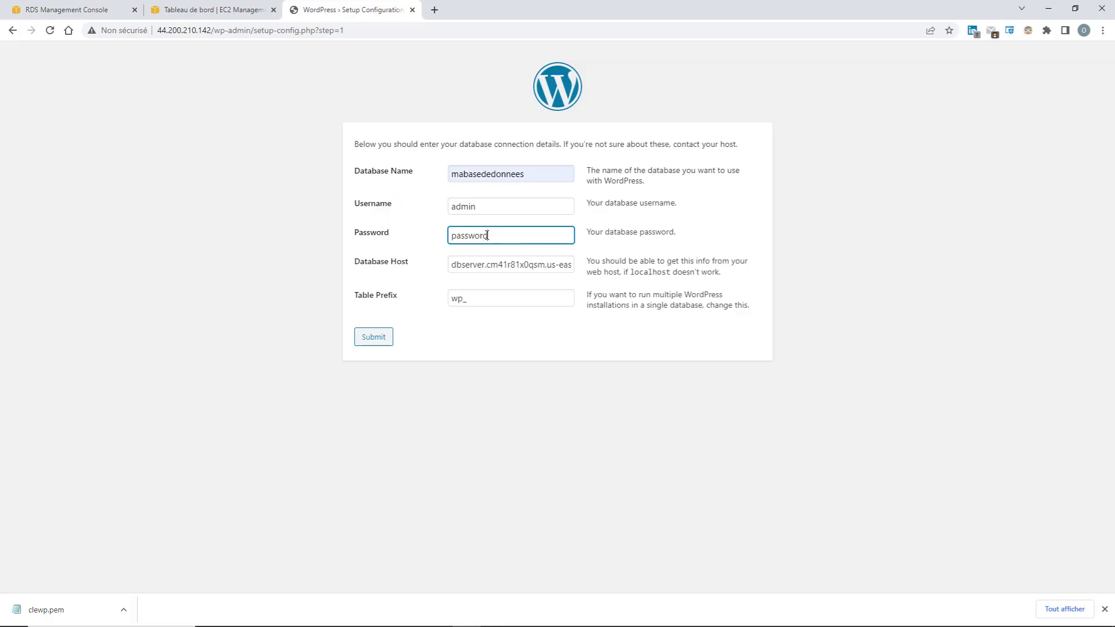
{"action": "left_click_drag", "start_coordinate": [488, 235], "coordinate": [451, 239]}
{"action": "key", "text": "BackSpace"}
{"action": "type", "text": "123456789"}
{"action": "left_click", "coordinate": [375, 339]}
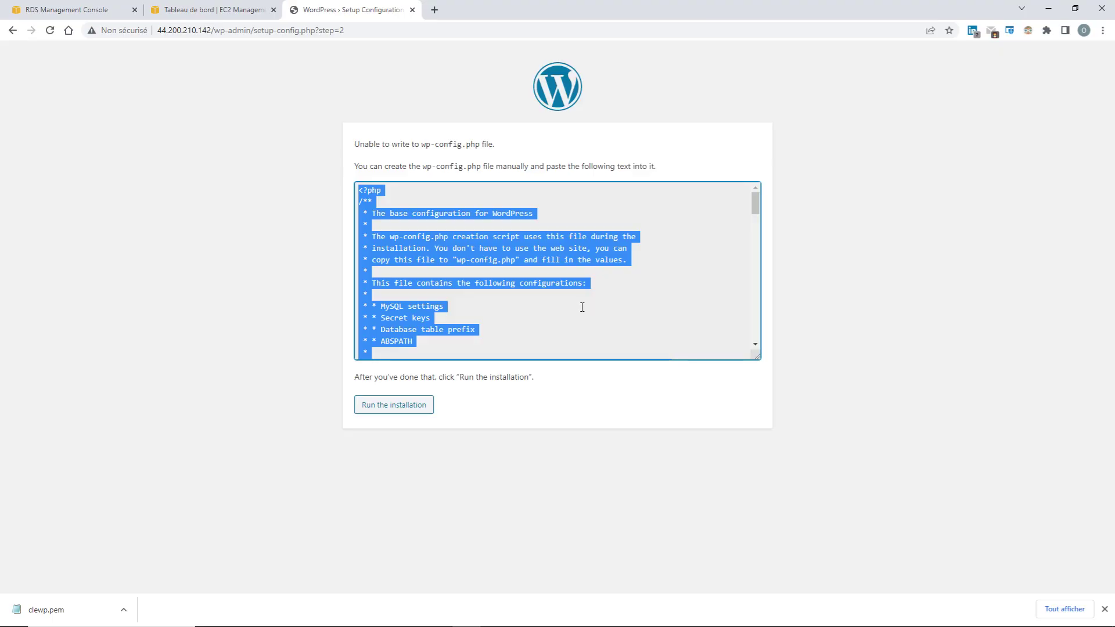
Scroll through and select all the generated wp-config.php text, then bring up Command Prompt
{"action": "left_click", "coordinate": [507, 349]}
{"action": "scroll", "coordinate": [512, 343], "scroll_direction": "down", "scroll_amount": 10}
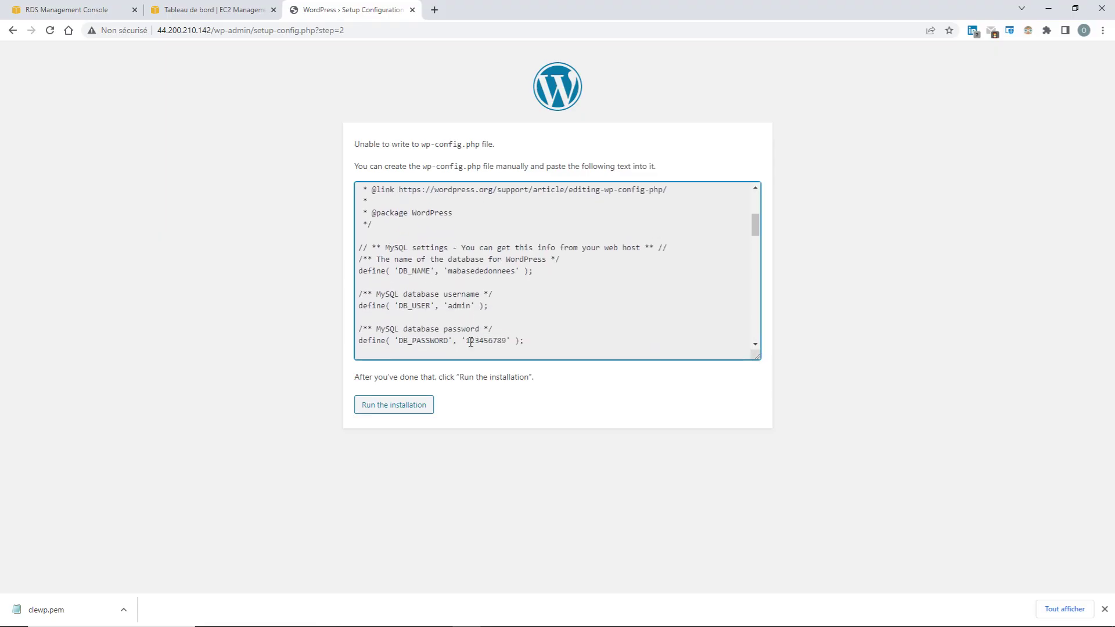
{"action": "scroll", "coordinate": [471, 342], "scroll_direction": "down", "scroll_amount": 10}
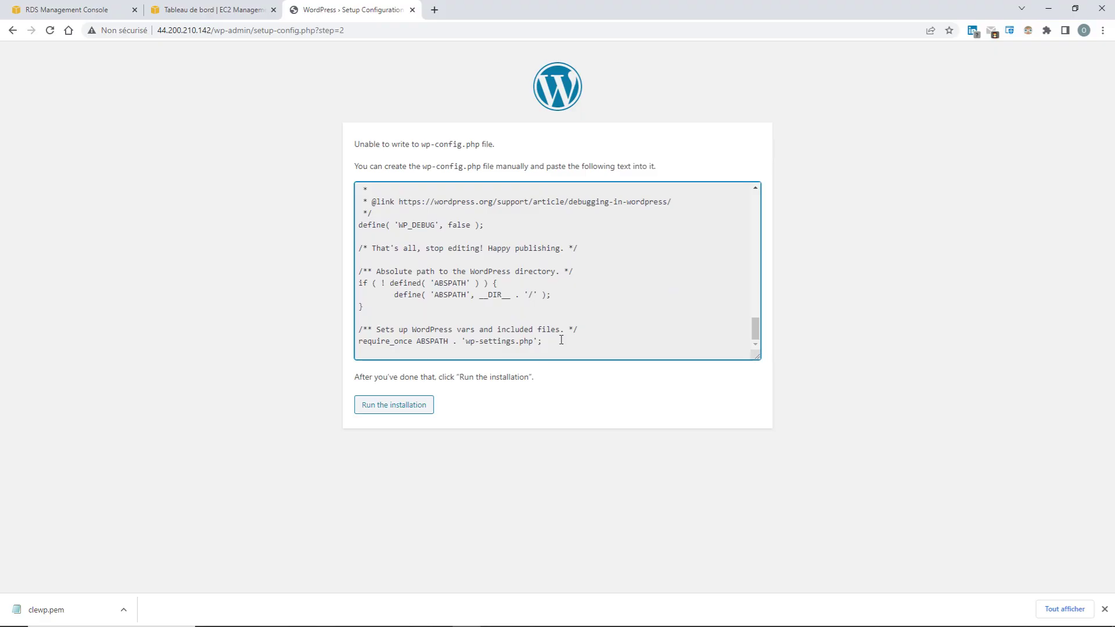
{"action": "left_click_drag", "start_coordinate": [561, 340], "coordinate": [368, 190]}
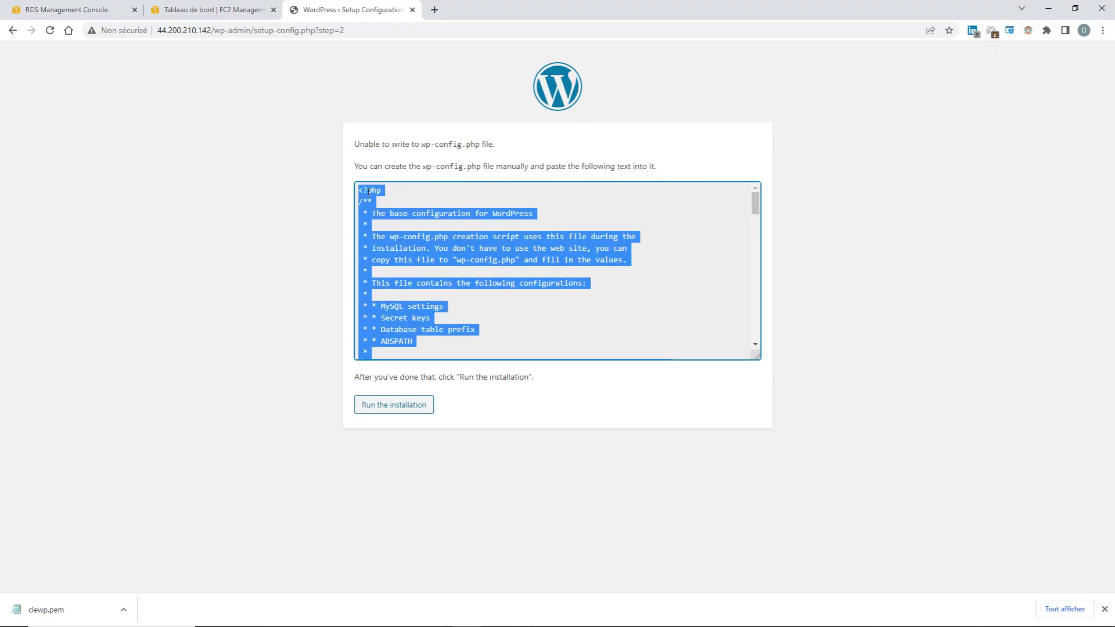
{"action": "left_click_drag", "start_coordinate": [755, 209], "coordinate": [729, 192]}
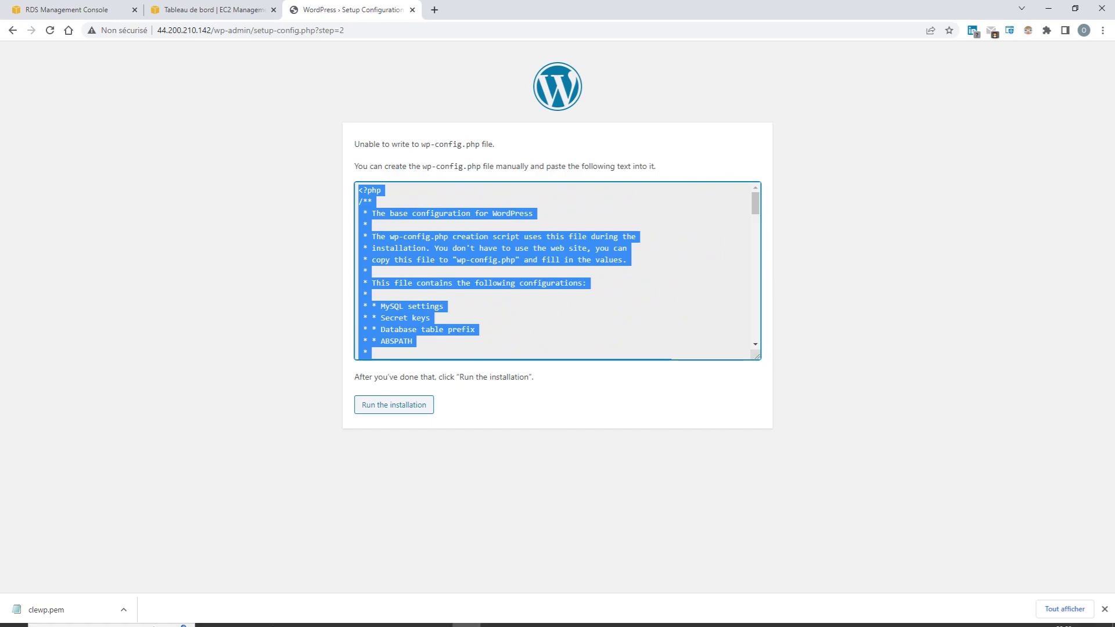
{"action": "left_click", "coordinate": [325, 615]}
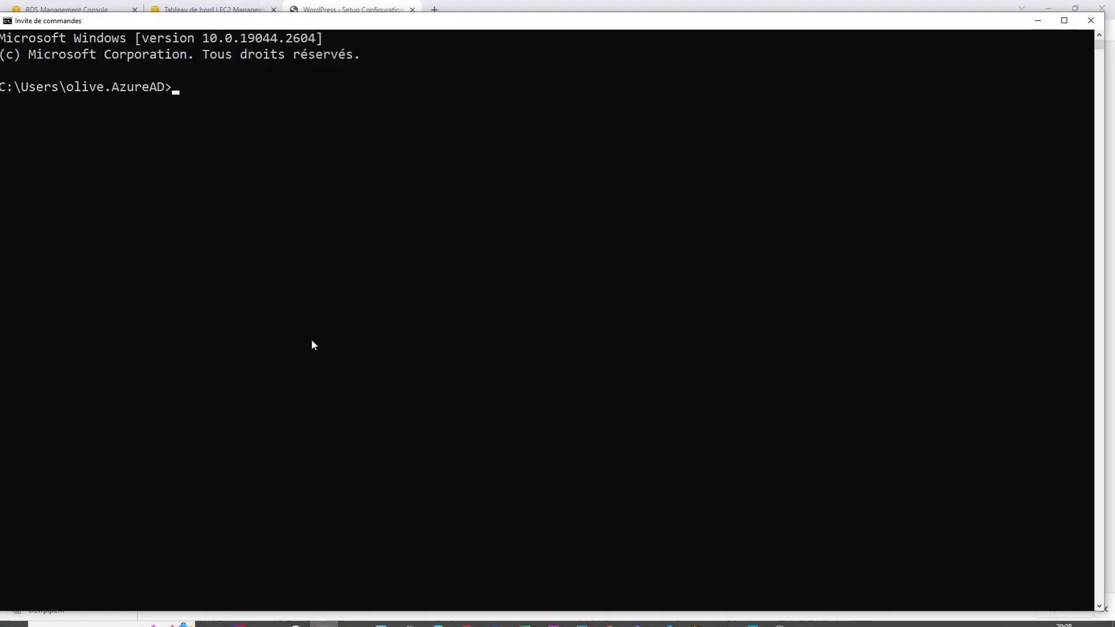
Change into the Downloads folder in Command Prompt
{"action": "left_click_drag", "start_coordinate": [485, 25], "coordinate": [489, 18]}
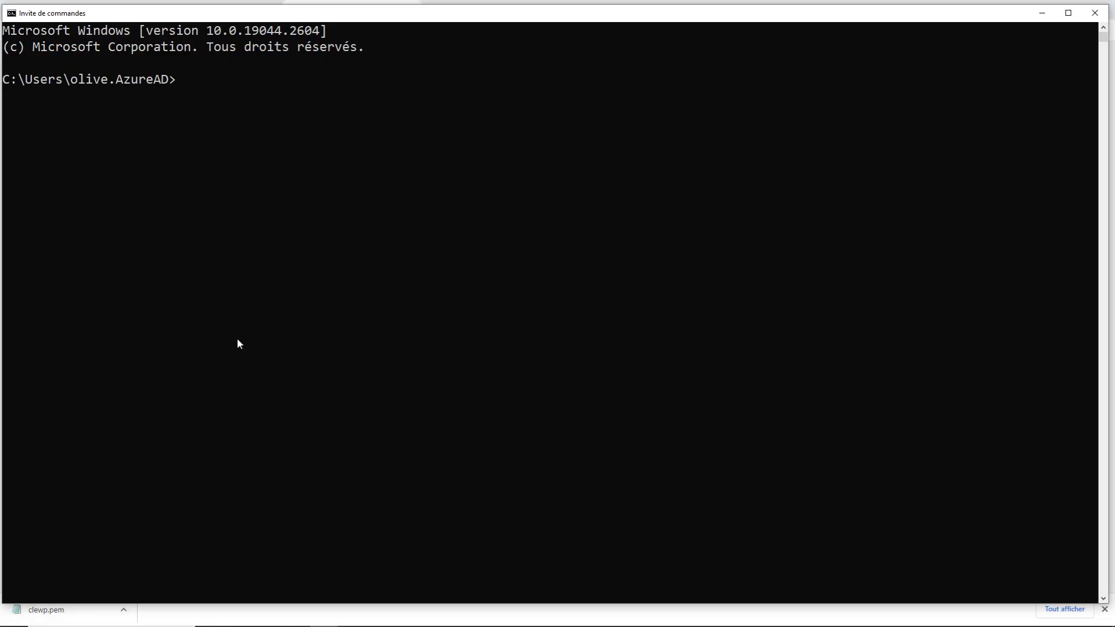
{"action": "type", "text": "cd dow"}
{"action": "key", "text": "Tab"}
{"action": "key", "text": "Return"}
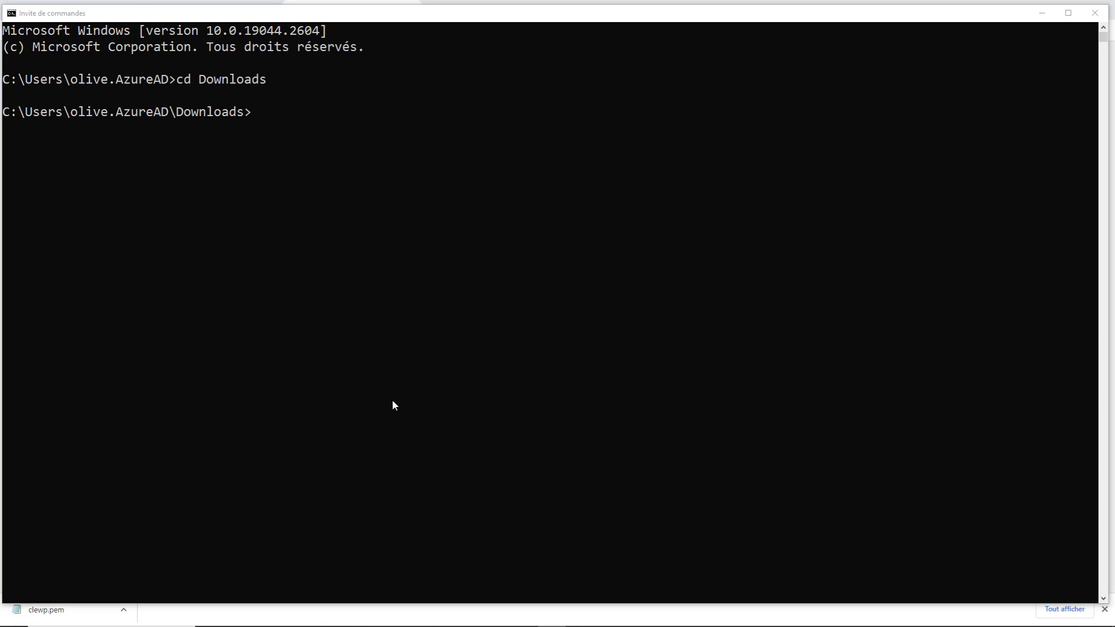
Begin the command ssh -i clewp.pem ec2-user@
{"action": "left_click", "coordinate": [377, 201]}
{"action": "type", "text": "ssh"}
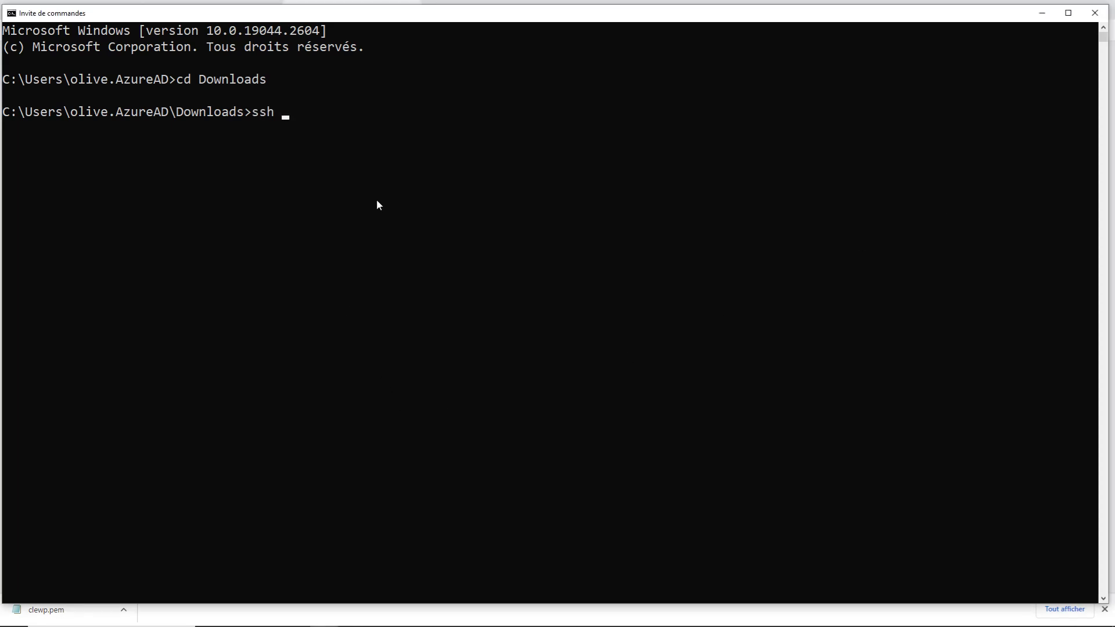
{"action": "type", "text": " -i cle"}
{"action": "key", "text": "Tab"}
{"action": "type", "text": "ec"}
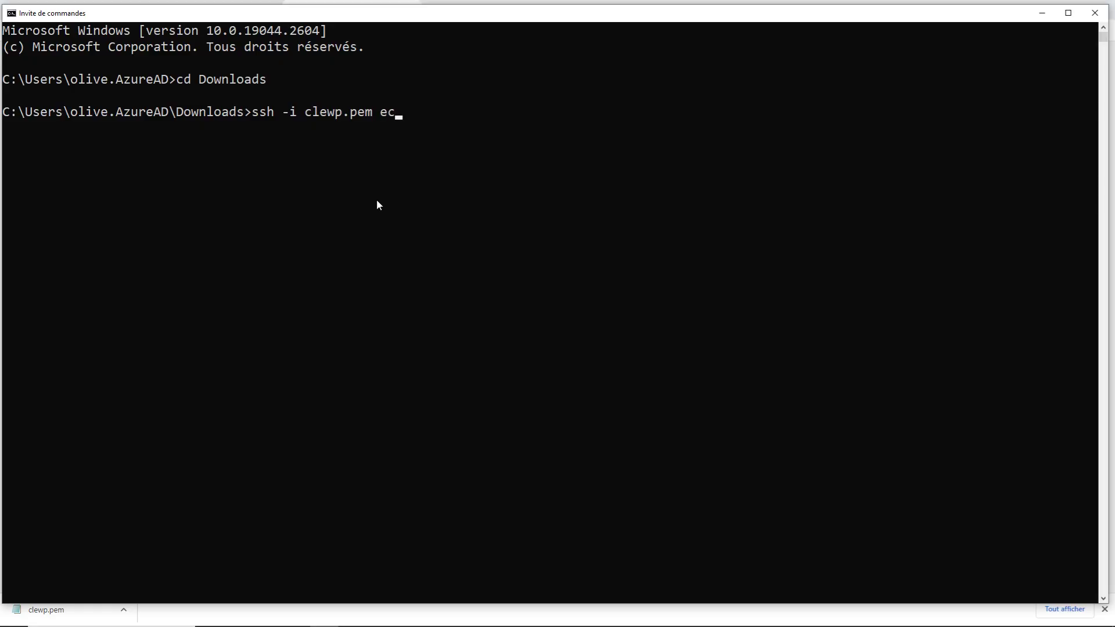
{"action": "type", "text": "2-user@"}
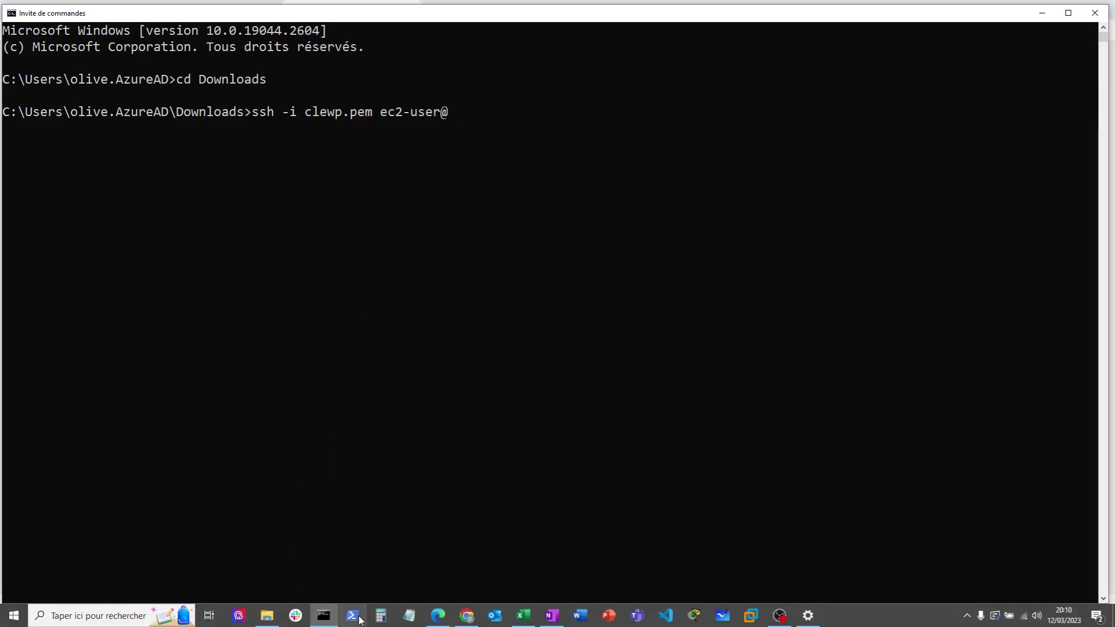
Copy the server address 44.200.210.142 from the browser, paste it into the ssh command and run it
{"action": "mouse_move", "coordinate": [326, 621]}
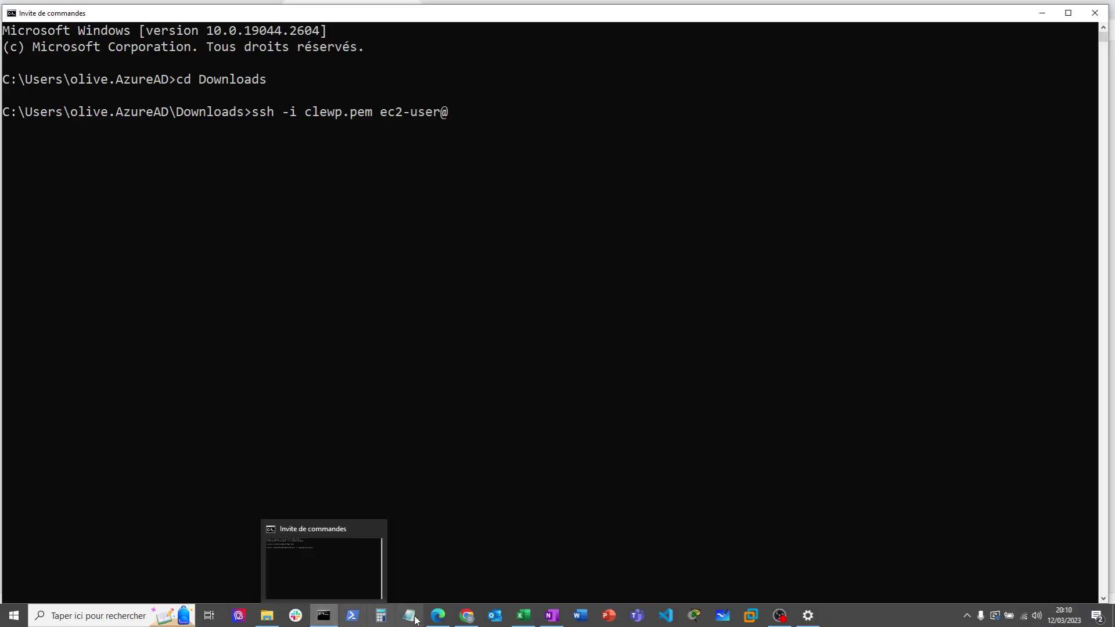
{"action": "left_click", "coordinate": [470, 593]}
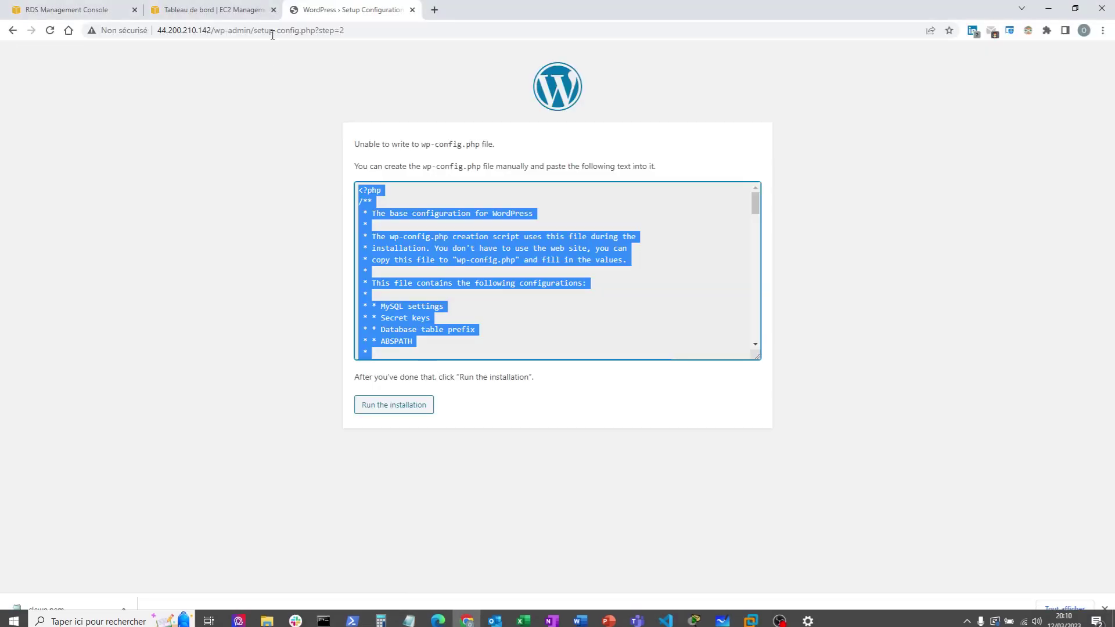
{"action": "left_click", "coordinate": [212, 30]}
{"action": "left_click_drag", "start_coordinate": [212, 30], "coordinate": [143, 54]}
{"action": "key", "text": "ctrl+c"}
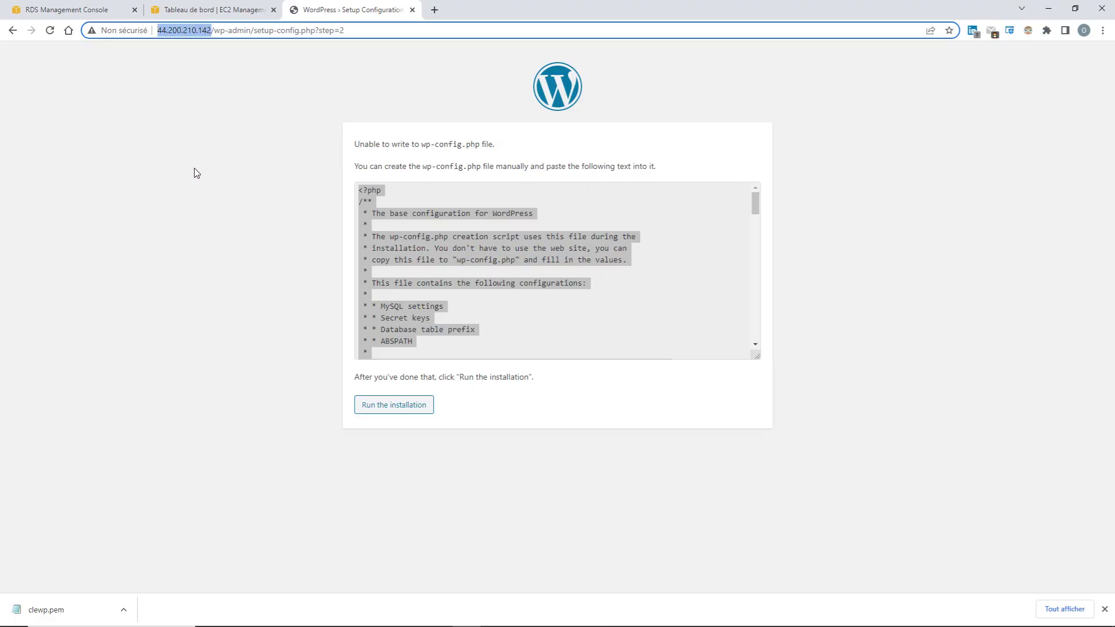
{"action": "left_click", "coordinate": [1048, 8]}
{"action": "key", "text": "ctrl+v"}
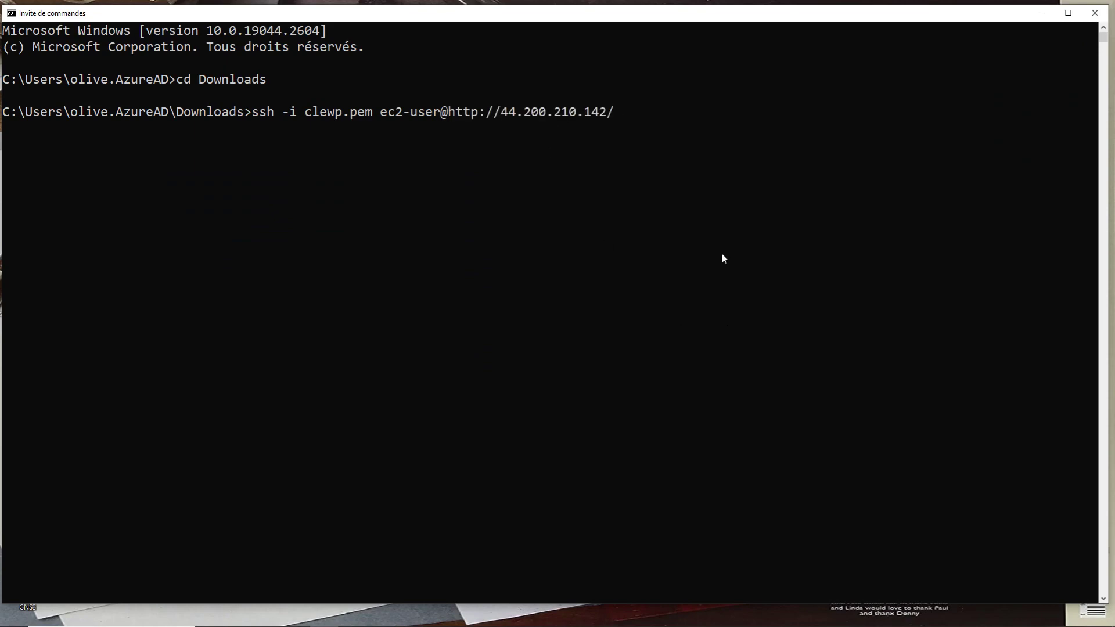
{"action": "key", "text": "BackSpace"}
{"action": "key", "text": "Return"}
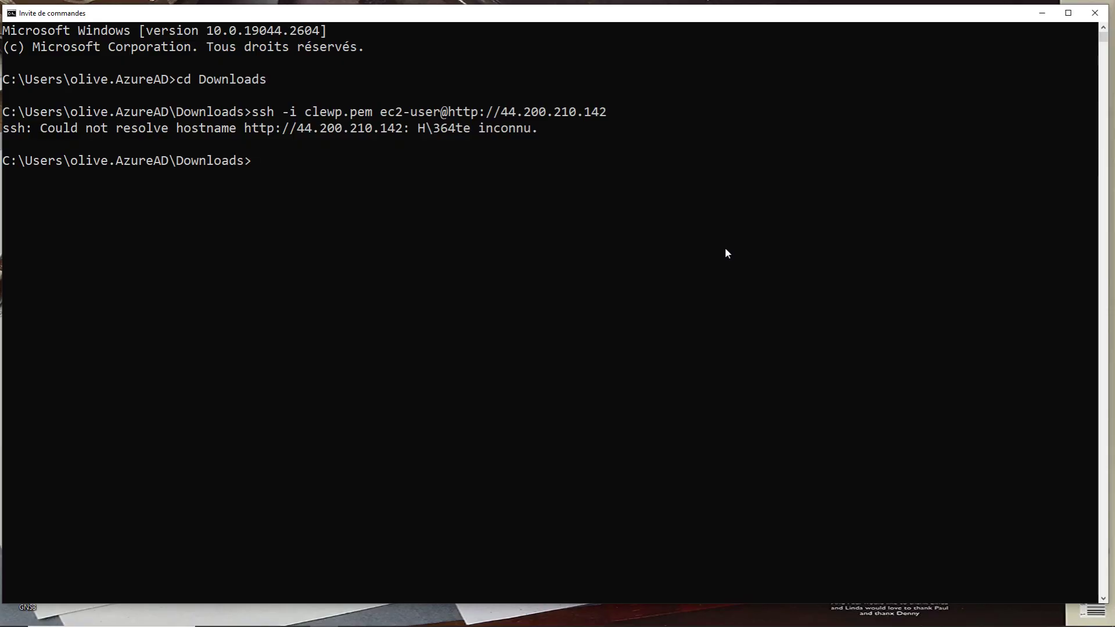
{"action": "key", "text": "Return"}
{"action": "key", "text": "Up"}
{"action": "key", "text": "Left"}
{"action": "key", "text": "Left"}
{"action": "key", "text": "Left"}
{"action": "key", "text": "Left"}
{"action": "key", "text": "Left"}
{"action": "key", "text": "Left"}
{"action": "key", "text": "Left"}
{"action": "key", "text": "Left"}
{"action": "key", "text": "Left"}
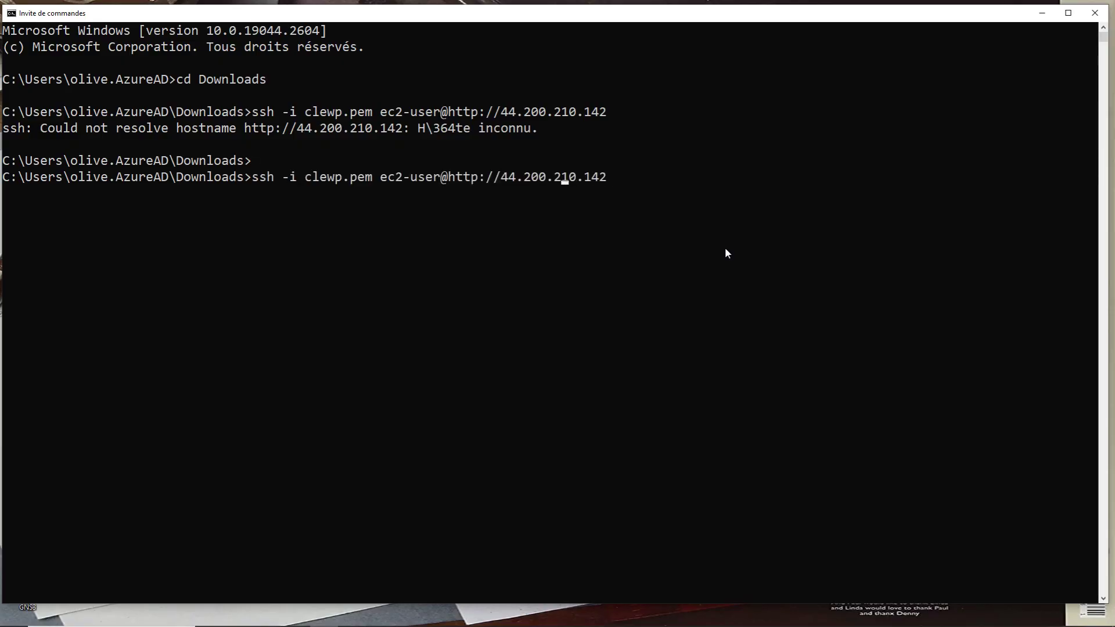
{"action": "key", "text": "Left"}
{"action": "key", "text": "Left"}
{"action": "key", "text": "Left"}
{"action": "key", "text": "Left"}
{"action": "key", "text": "Left"}
{"action": "key", "text": "BackSpace"}
{"action": "key", "text": "BackSpace"}
{"action": "key", "text": "BackSpace"}
{"action": "key", "text": "BackSpace"}
{"action": "key", "text": "BackSpace"}
{"action": "key", "text": "BackSpace"}
{"action": "key", "text": "BackSpace"}
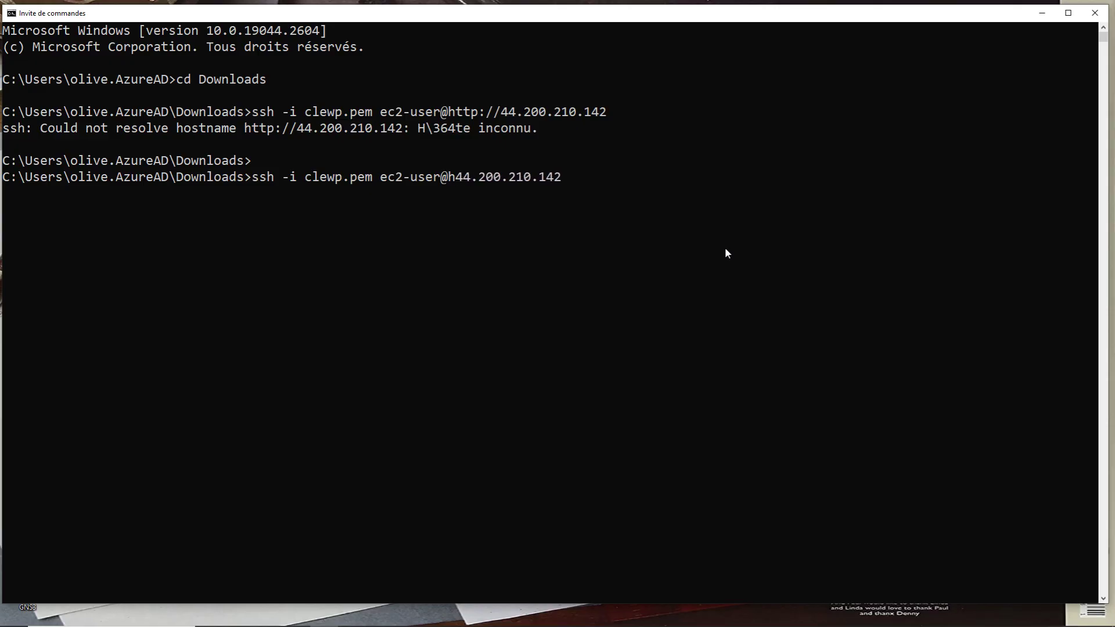
{"action": "key", "text": "Return"}
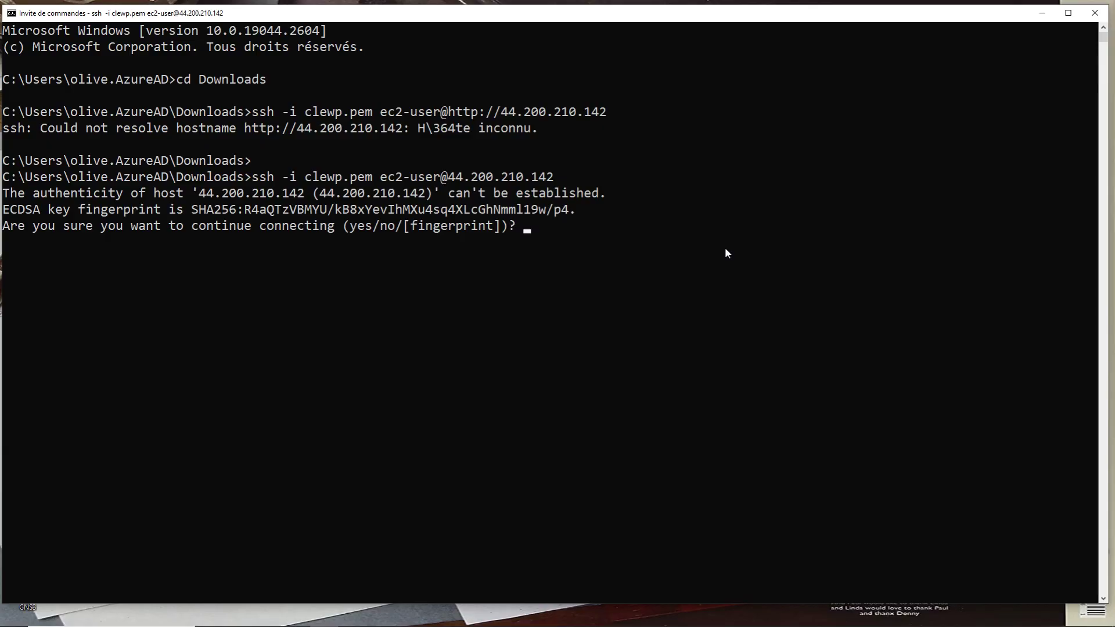
Answer yes to trust the EC2 host fingerprint and finish logging in
{"action": "type", "text": "y"}
{"action": "key", "text": "Return"}
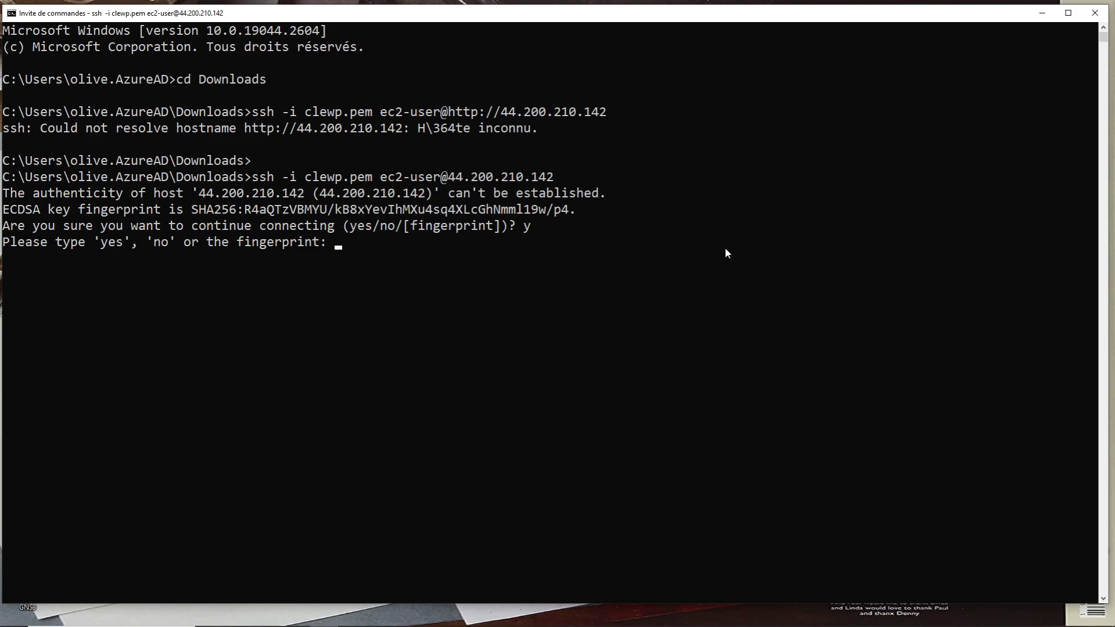
{"action": "type", "text": "yes"}
{"action": "key", "text": "Return"}
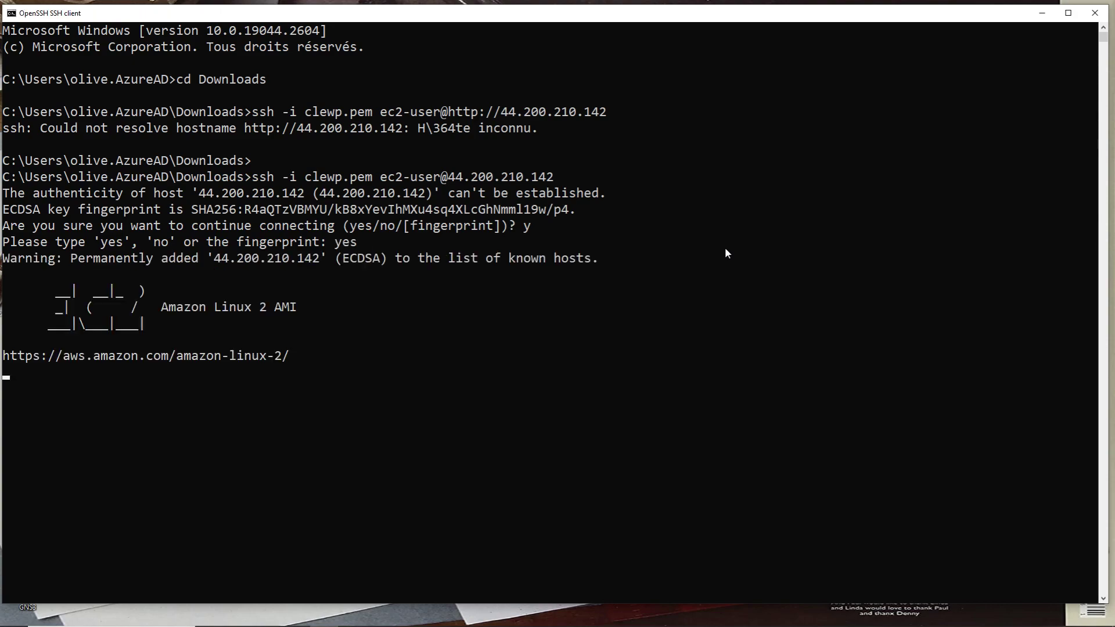
{"action": "key", "text": "Return"}
{"action": "key", "text": "Return"}
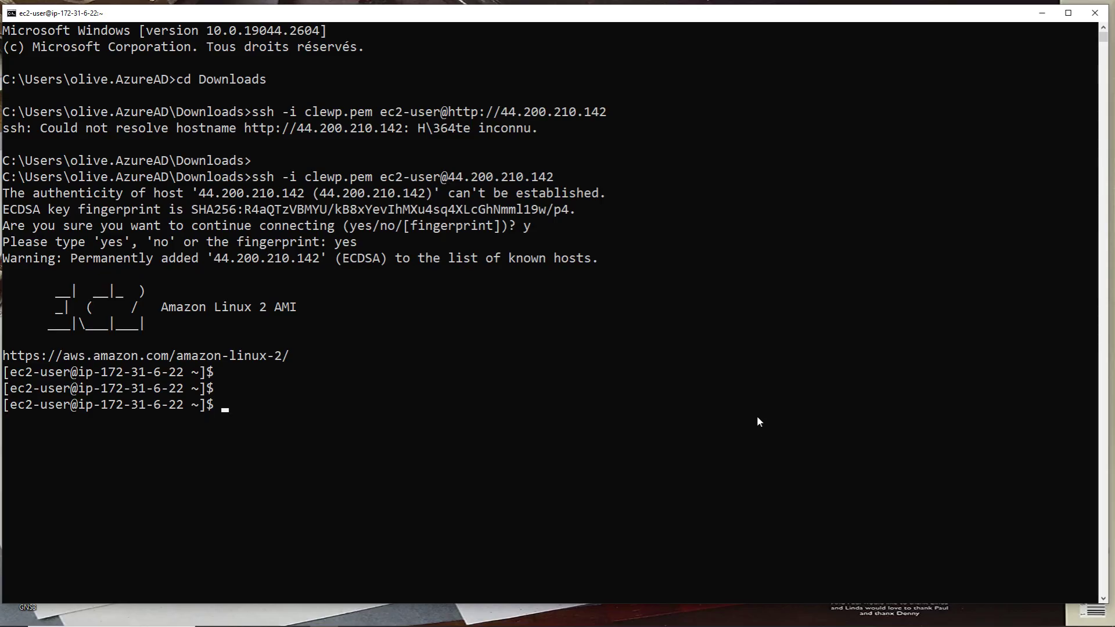
Change into /var/www/html/ and enter the command nano wp-config.php
{"action": "type", "text": "cd "}
{"action": "type", "text": "var"}
{"action": "key", "text": "BackSpace"}
{"action": "key", "text": "BackSpace"}
{"action": "key", "text": "BackSpace"}
{"action": "type", "text": "/var/www/html/"}
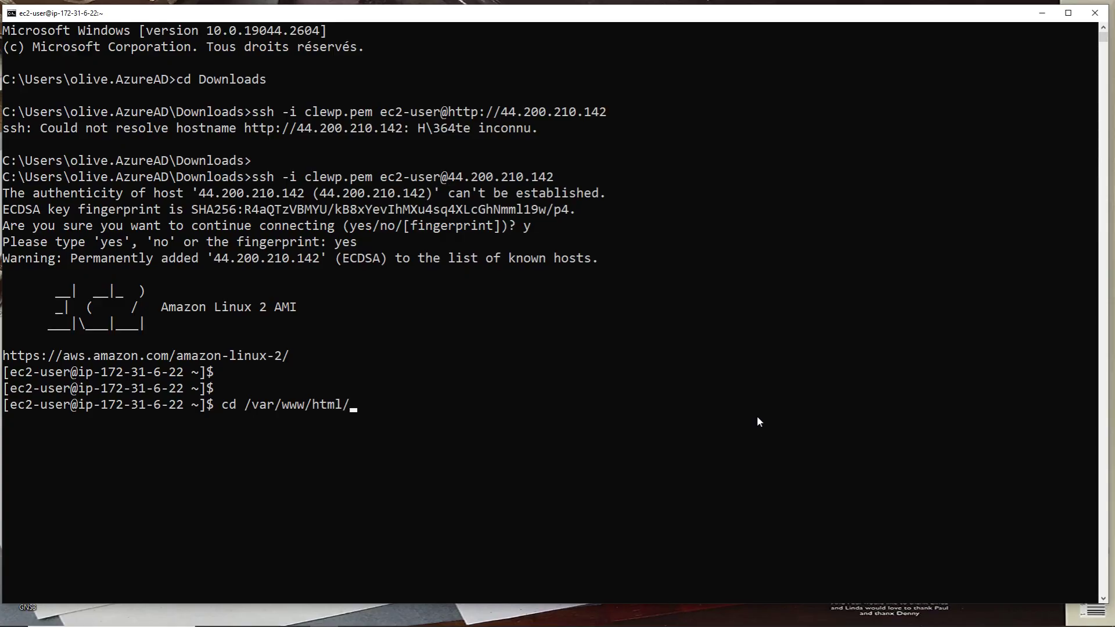
{"action": "key", "text": "Return"}
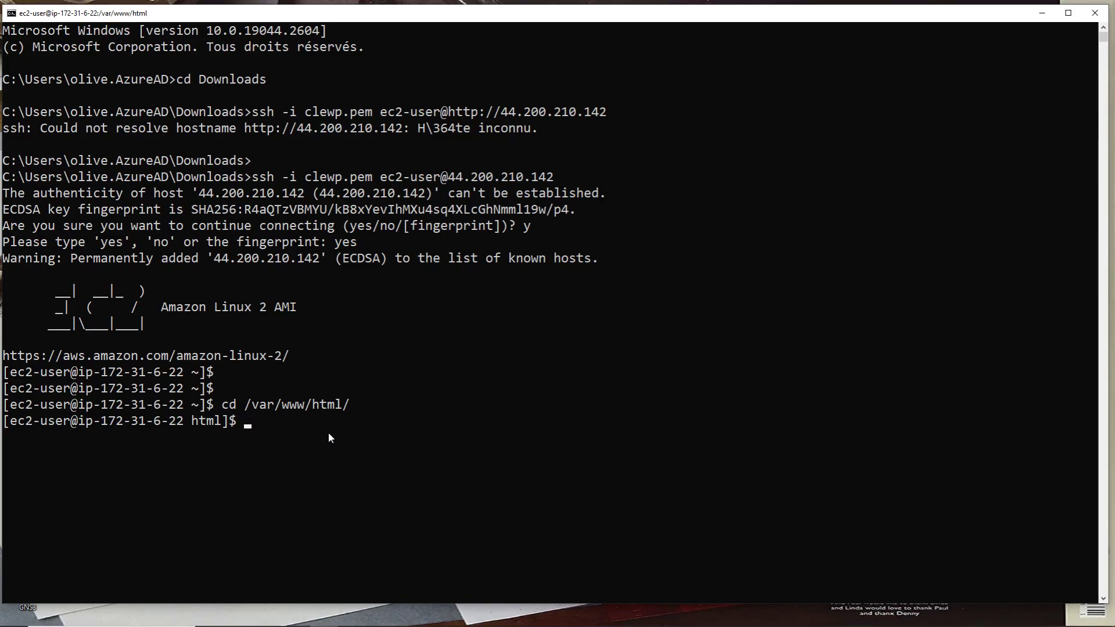
{"action": "type", "text": "nano"}
{"action": "type", "text": " wp"}
{"action": "type", "text": "-config-"}
{"action": "type", "text": ".php"}
Open an empty wp-config.php in nano, clear the accidentally pasted address, and switch to Chrome
{"action": "key", "text": "Return"}
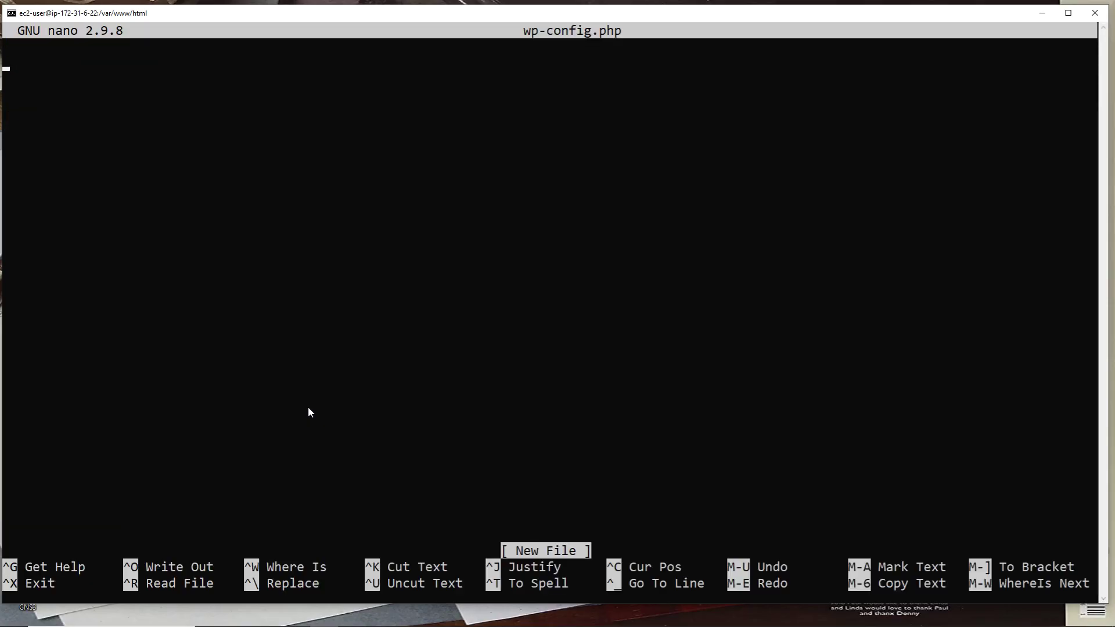
{"action": "right_click", "coordinate": [257, 294]}
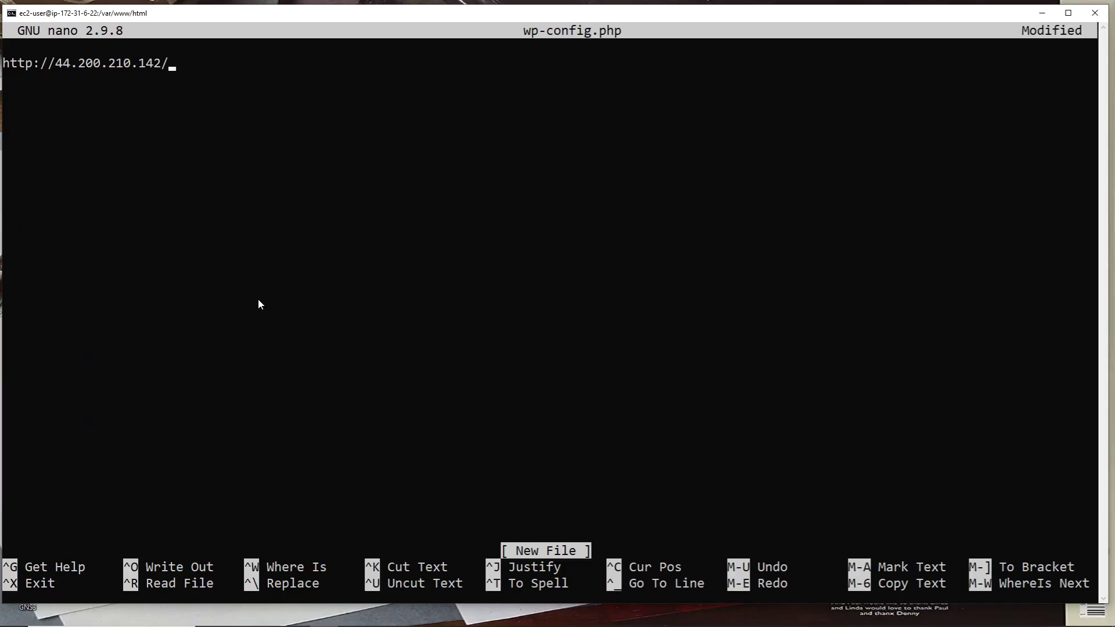
{"action": "key", "text": "BackSpace"}
{"action": "key", "text": "BackSpace"}
{"action": "key", "text": "BackSpace"}
{"action": "key", "text": "BackSpace"}
{"action": "key", "text": "BackSpace"}
{"action": "key", "text": "BackSpace"}
{"action": "key", "text": "BackSpace"}
{"action": "key", "text": "BackSpace"}
{"action": "key", "text": "BackSpace"}
{"action": "key", "text": "BackSpace"}
{"action": "key", "text": "BackSpace"}
{"action": "key", "text": "BackSpace"}
{"action": "key", "text": "BackSpace"}
{"action": "key", "text": "BackSpace"}
{"action": "key", "text": "BackSpace"}
{"action": "key", "text": "BackSpace"}
{"action": "key", "text": "BackSpace"}
{"action": "key", "text": "BackSpace"}
{"action": "key", "text": "BackSpace"}
{"action": "key", "text": "BackSpace"}
{"action": "key", "text": "BackSpace"}
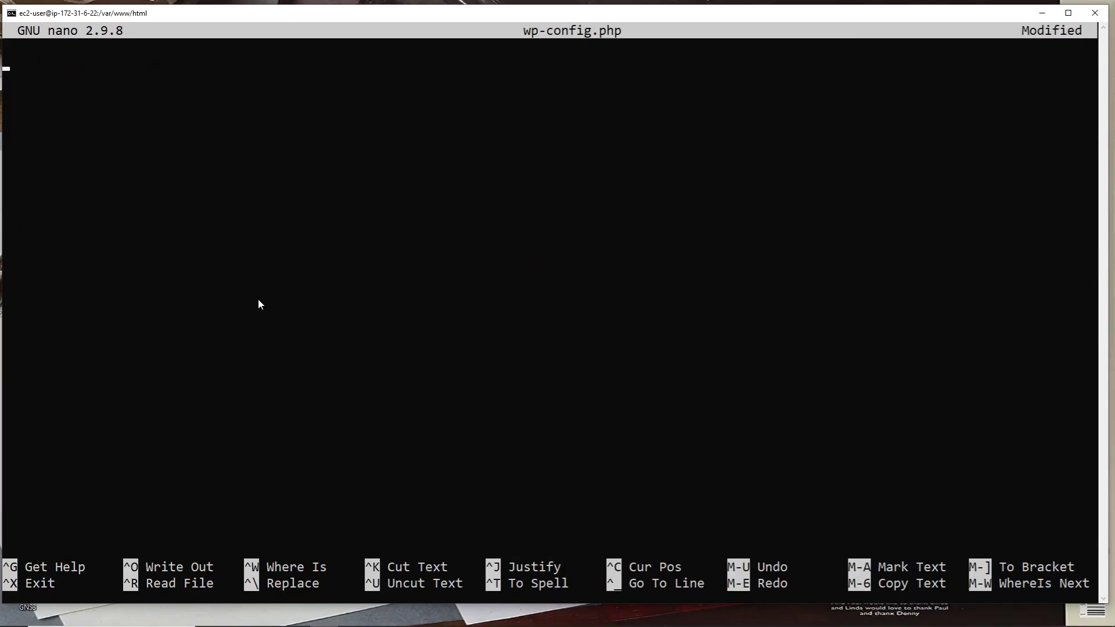
{"action": "mouse_move", "coordinate": [288, 624]}
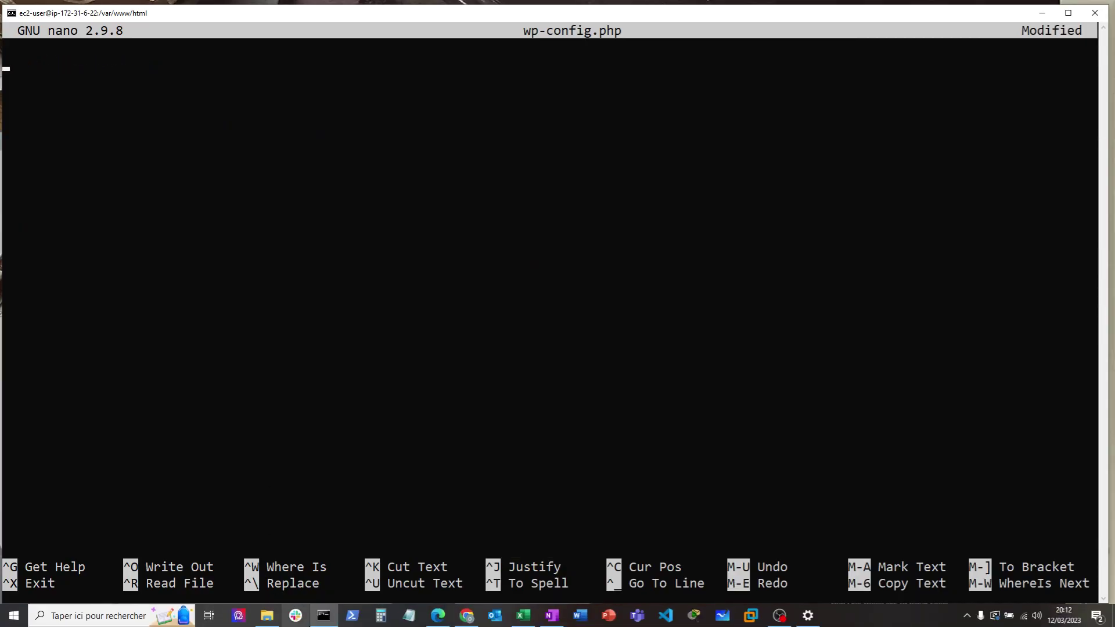
{"action": "left_click", "coordinate": [466, 621]}
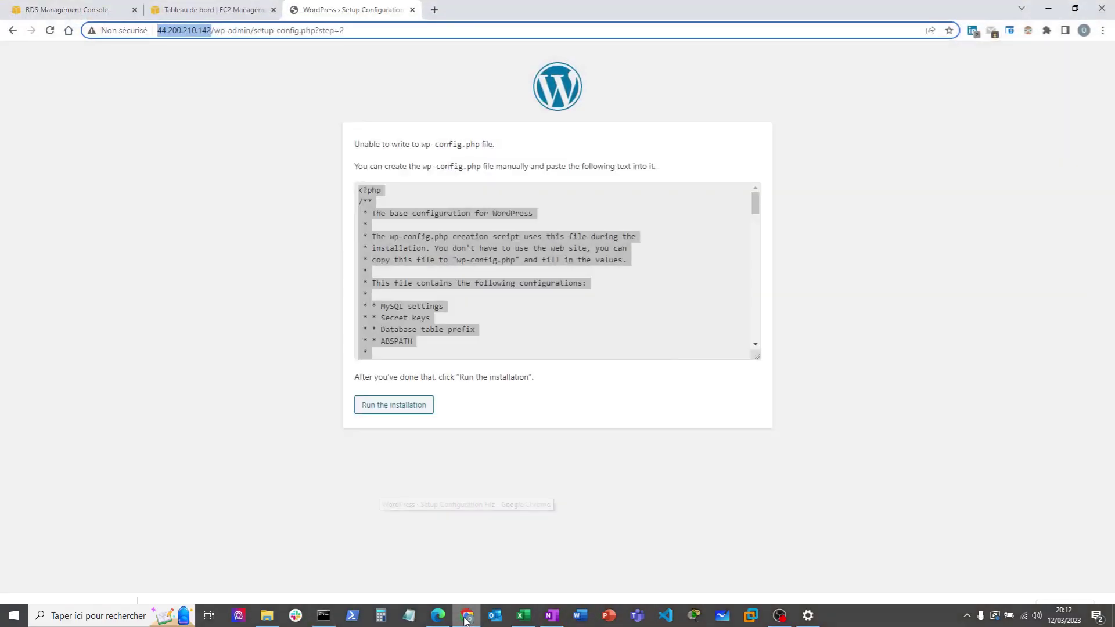
Select the generated configuration text on the setup page, then minimize Chrome to reach nano
{"action": "left_click", "coordinate": [518, 334]}
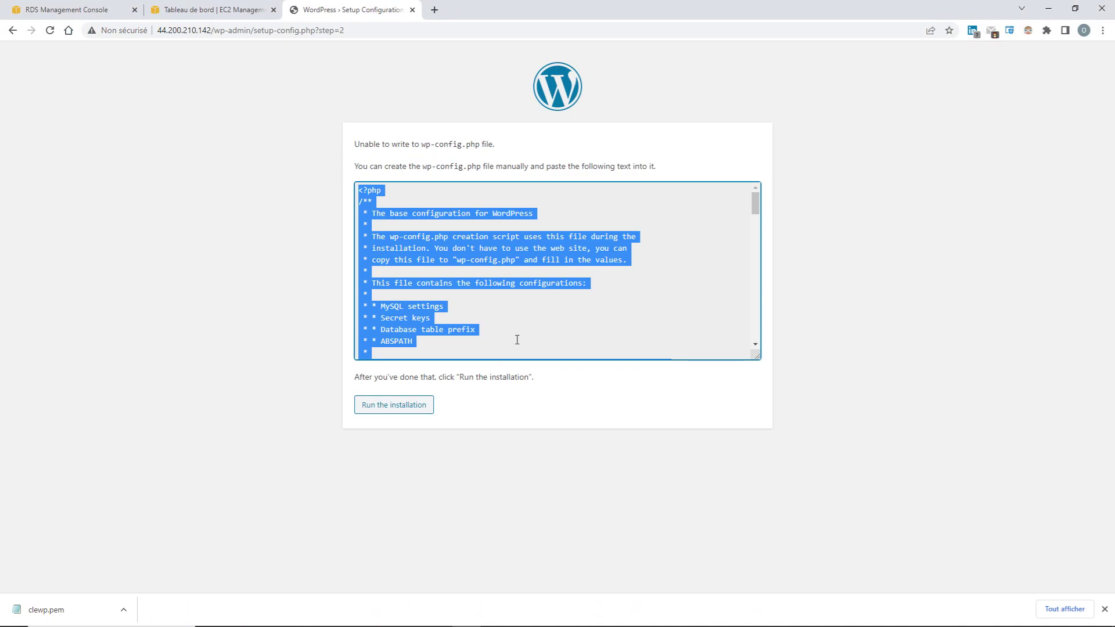
{"action": "left_click_drag", "start_coordinate": [755, 202], "coordinate": [754, 336]}
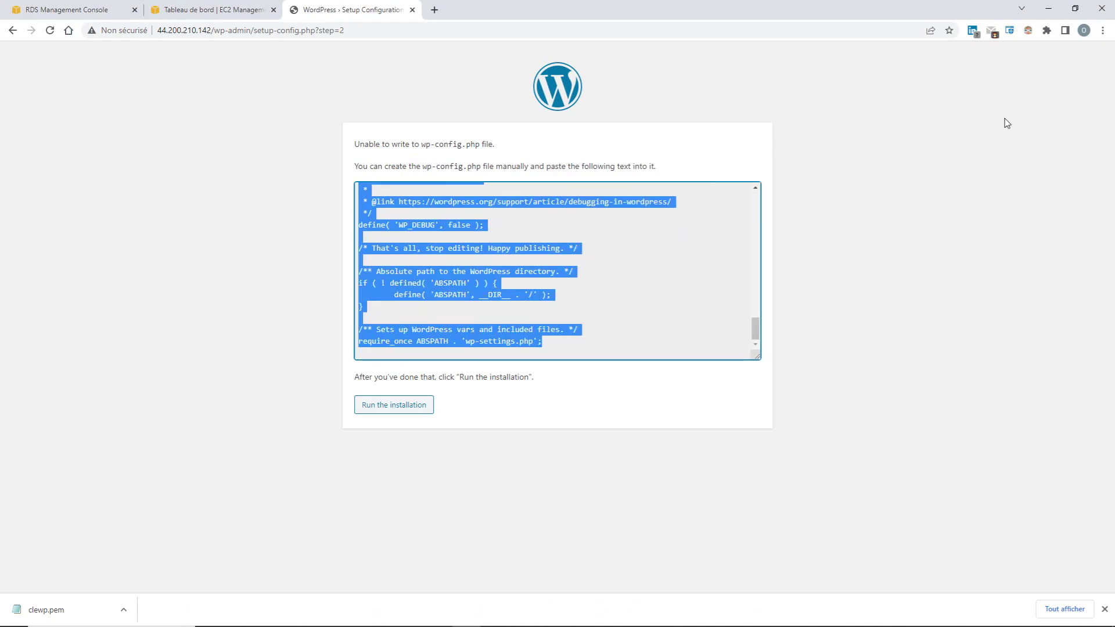
{"action": "left_click", "coordinate": [1048, 9]}
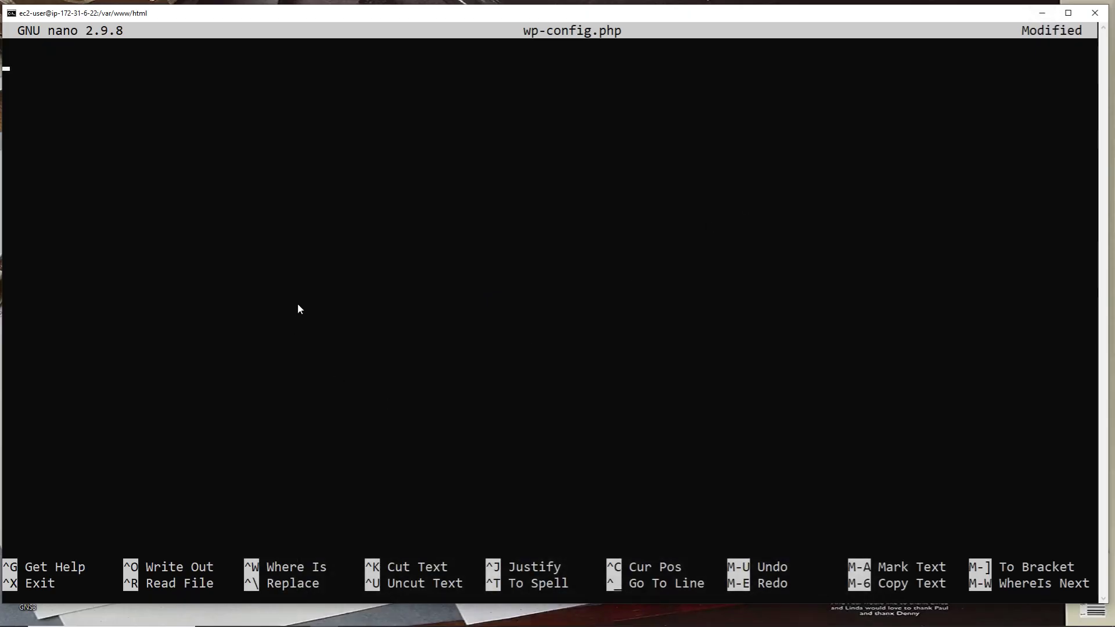
Paste the WordPress configuration into wp-config.php and try saving it
{"action": "right_click", "coordinate": [298, 305]}
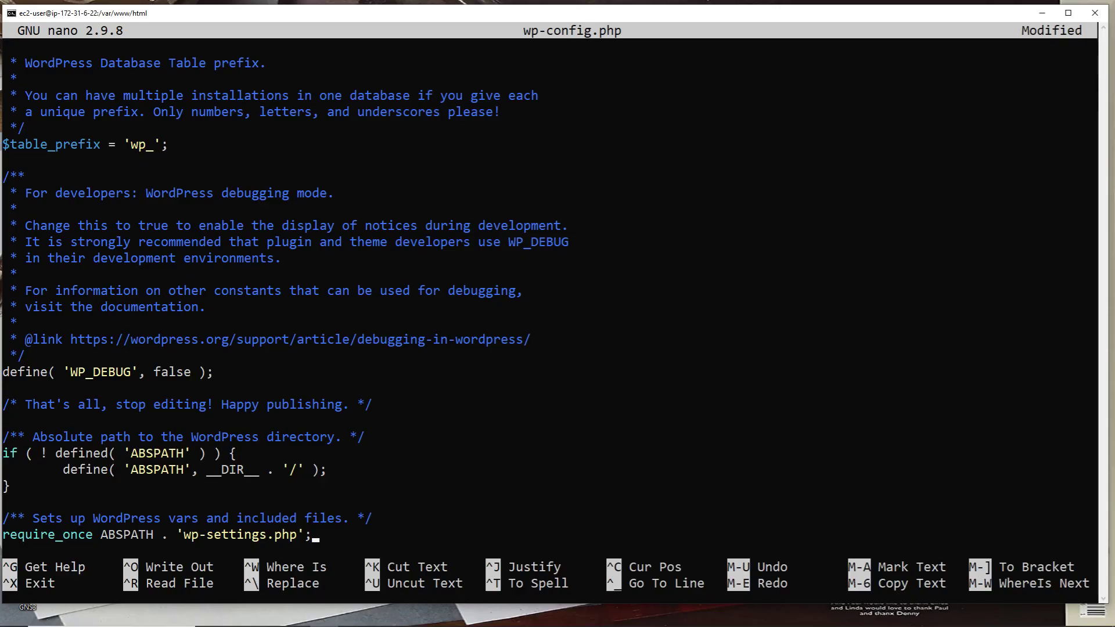
{"action": "left_click", "coordinate": [527, 486]}
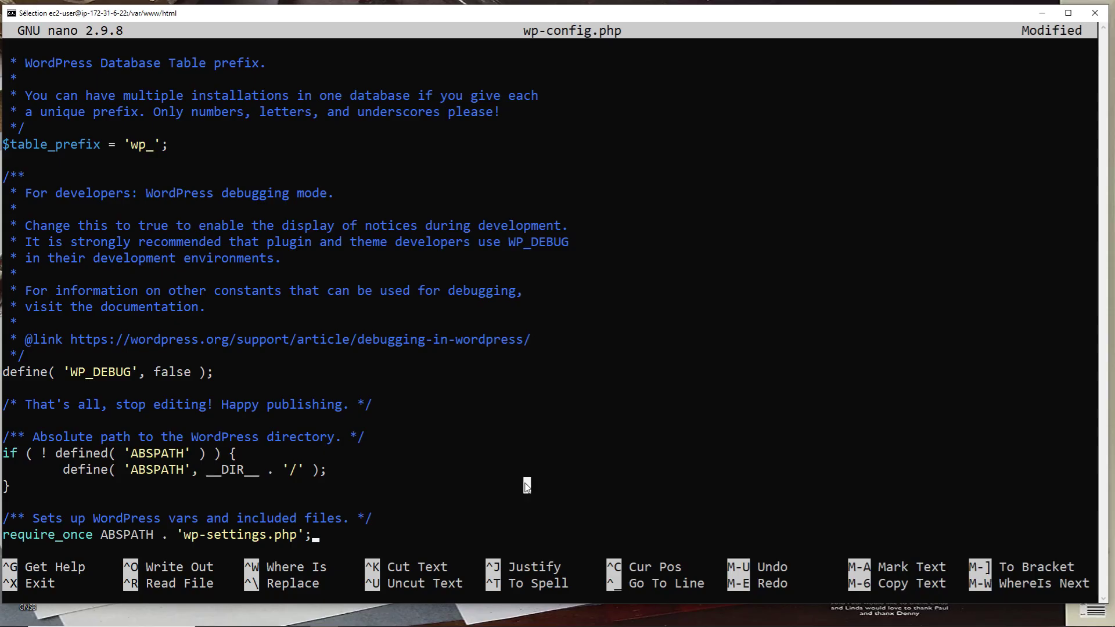
{"action": "left_click", "coordinate": [489, 487]}
{"action": "key", "text": "ctrl+x"}
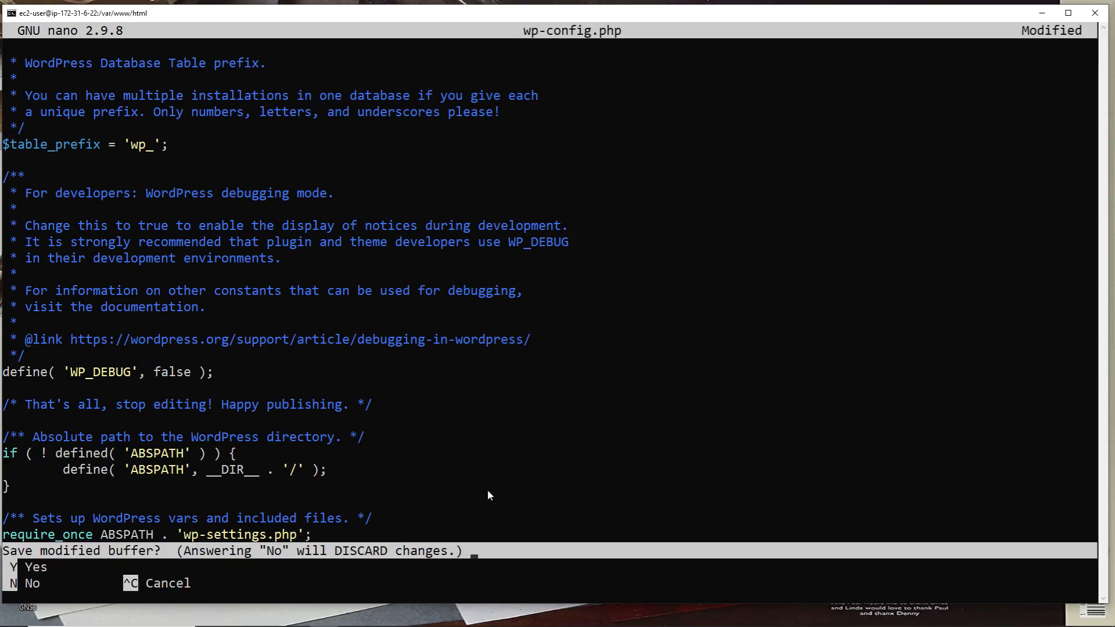
{"action": "key", "text": "y"}
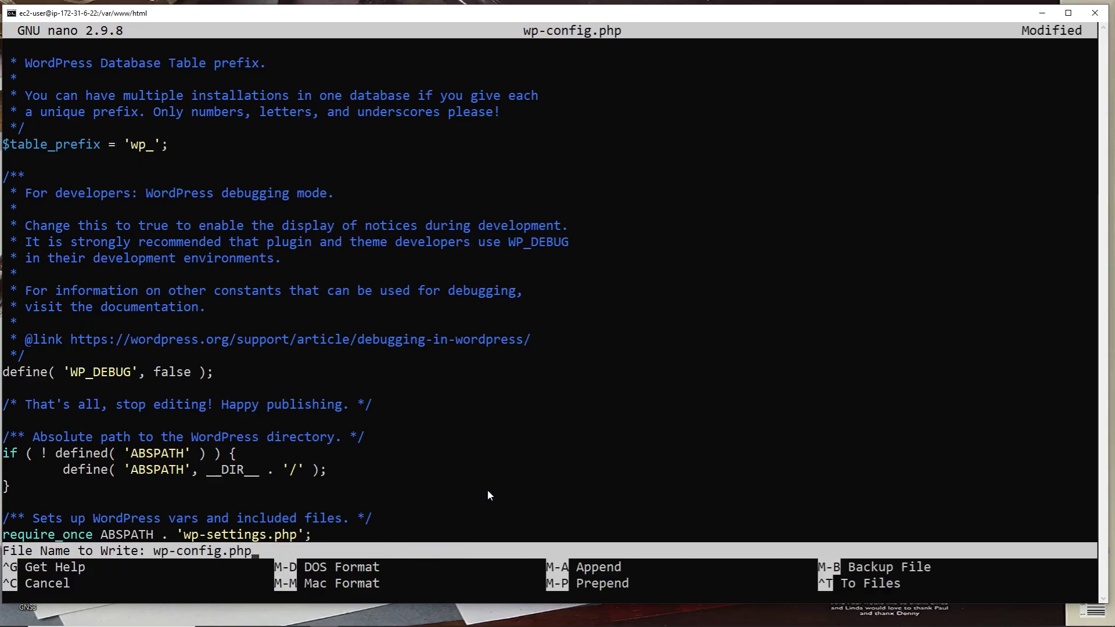
{"action": "key", "text": "Return"}
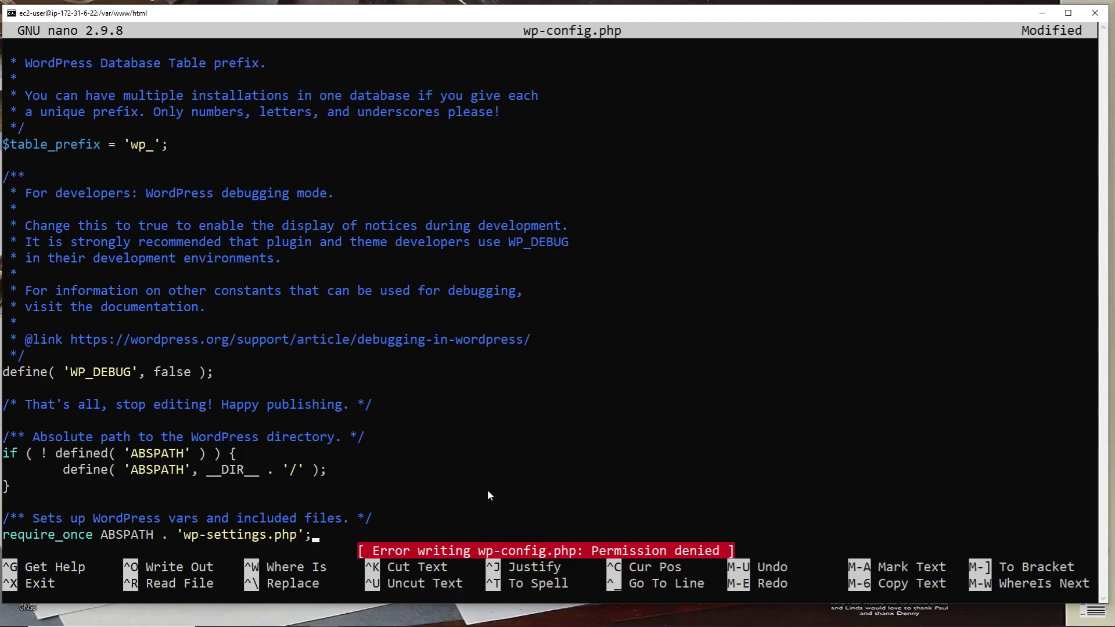
Quit nano without saving after permission is denied, and recall the nano wp-config.php command
{"action": "key", "text": "ctrl+x"}
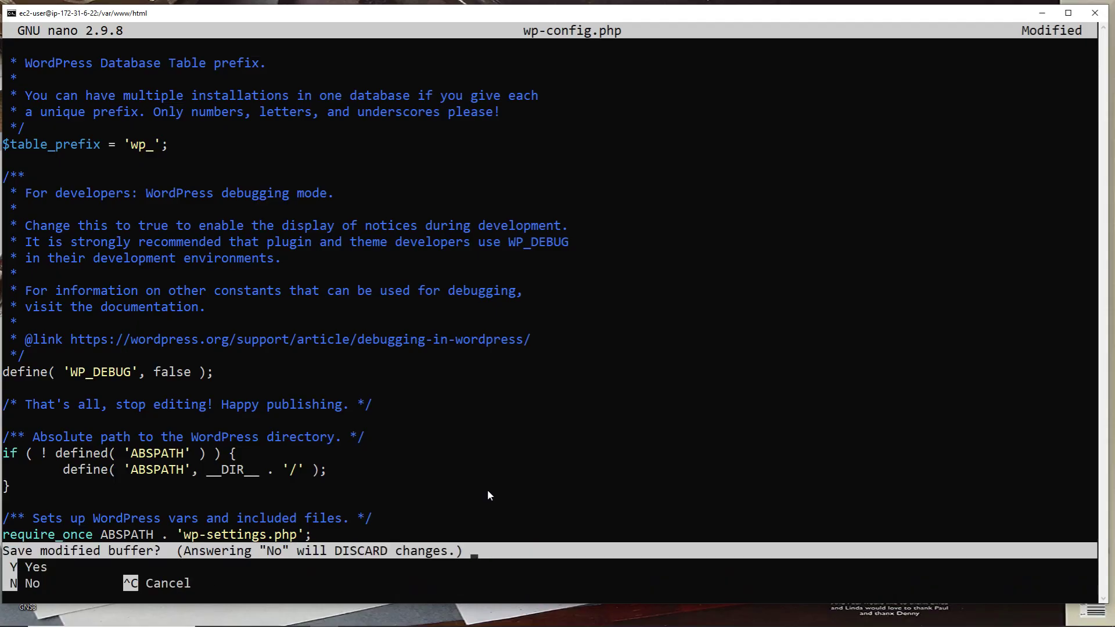
{"action": "key", "text": "y"}
{"action": "key", "text": "Return"}
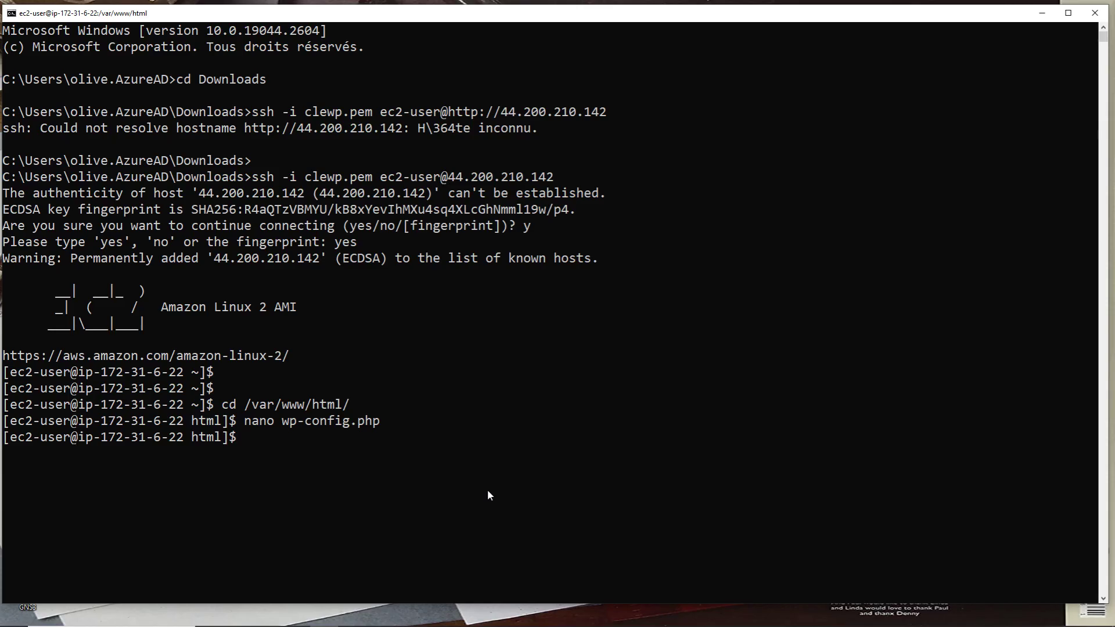
{"action": "key", "text": "Up"}
Reopen wp-config.php in nano with sudo and paste in the WordPress configuration
{"action": "key", "text": "Left"}
{"action": "key", "text": "Left"}
{"action": "key", "text": "Left"}
{"action": "key", "text": "Left"}
{"action": "key", "text": "Left"}
{"action": "key", "text": "Left"}
{"action": "key", "text": "Left"}
{"action": "key", "text": "Left"}
{"action": "key", "text": "Left"}
{"action": "key", "text": "Left"}
{"action": "key", "text": "Left"}
{"action": "key", "text": "Left"}
{"action": "key", "text": "Left"}
{"action": "key", "text": "Left"}
{"action": "key", "text": "Left"}
{"action": "key", "text": "Left"}
{"action": "key", "text": "Left"}
{"action": "key", "text": "Left"}
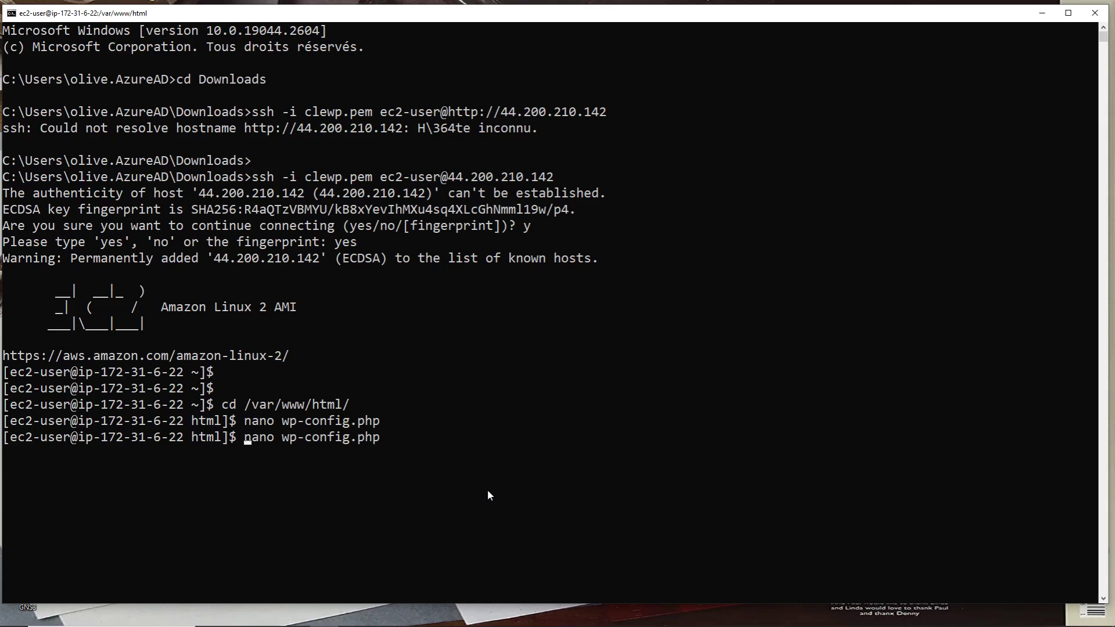
{"action": "type", "text": "sudo"}
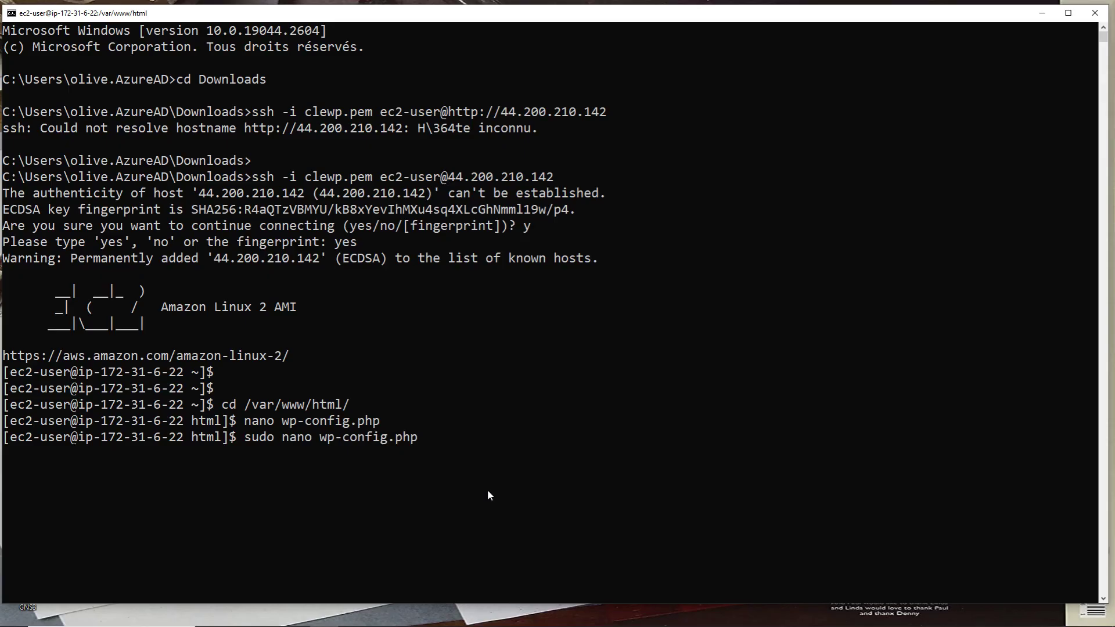
{"action": "key", "text": "Return"}
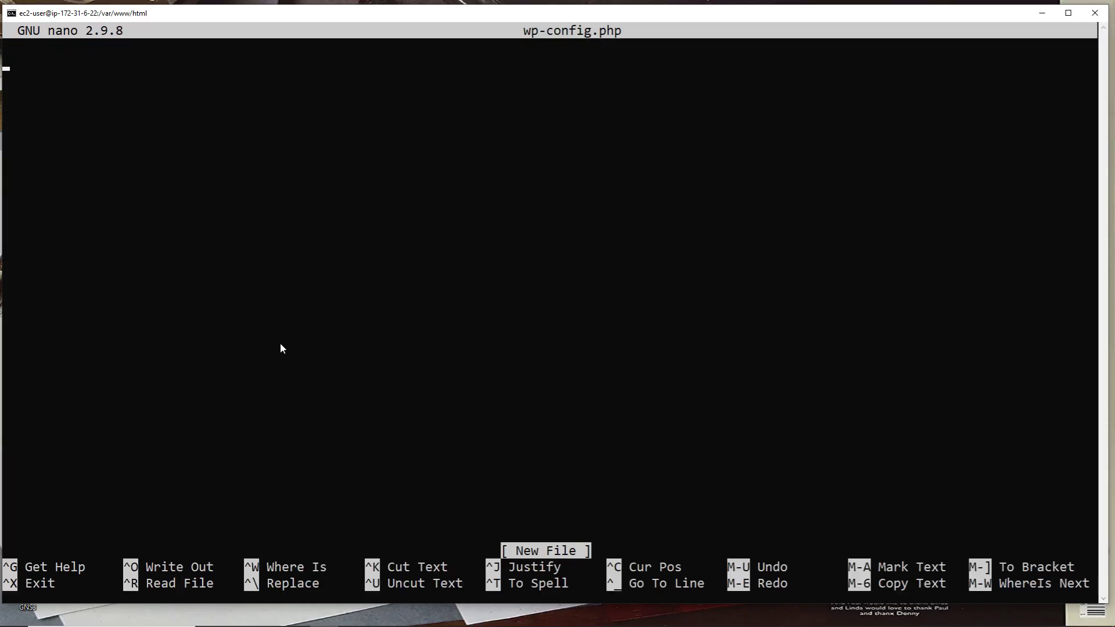
{"action": "right_click", "coordinate": [280, 347]}
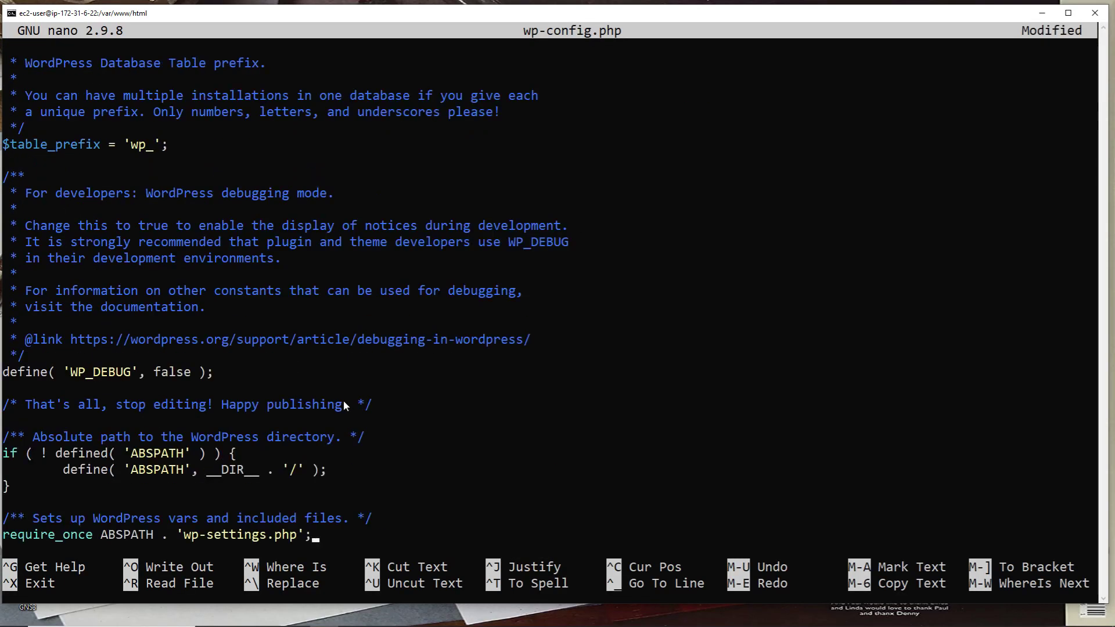
Save wp-config.php under its existing name and exit nano
{"action": "key", "text": "ctrl+x"}
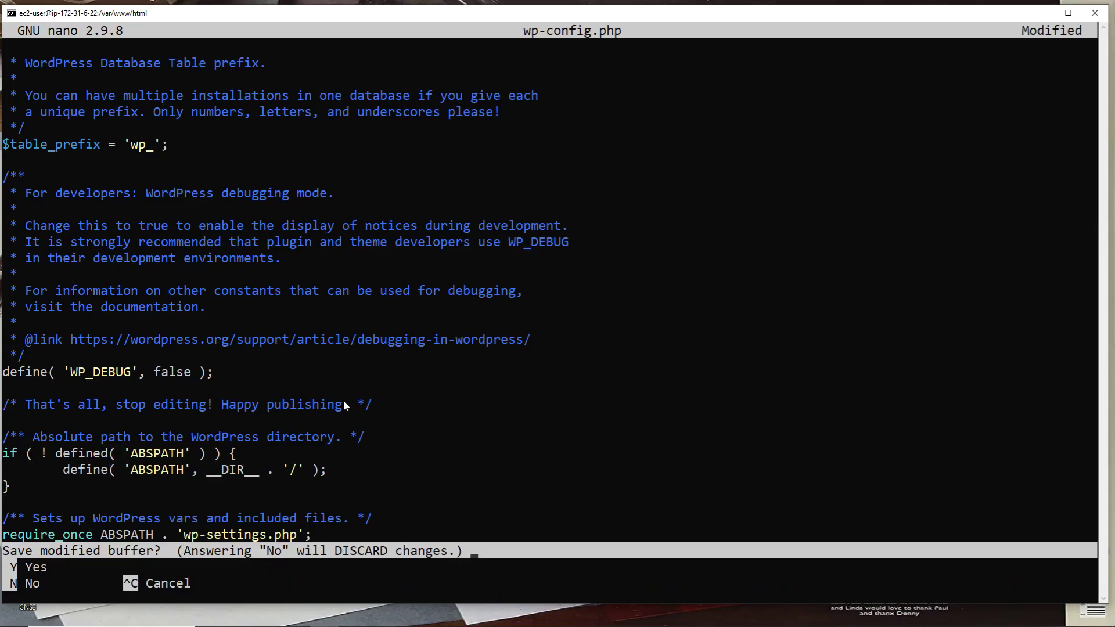
{"action": "key", "text": "y"}
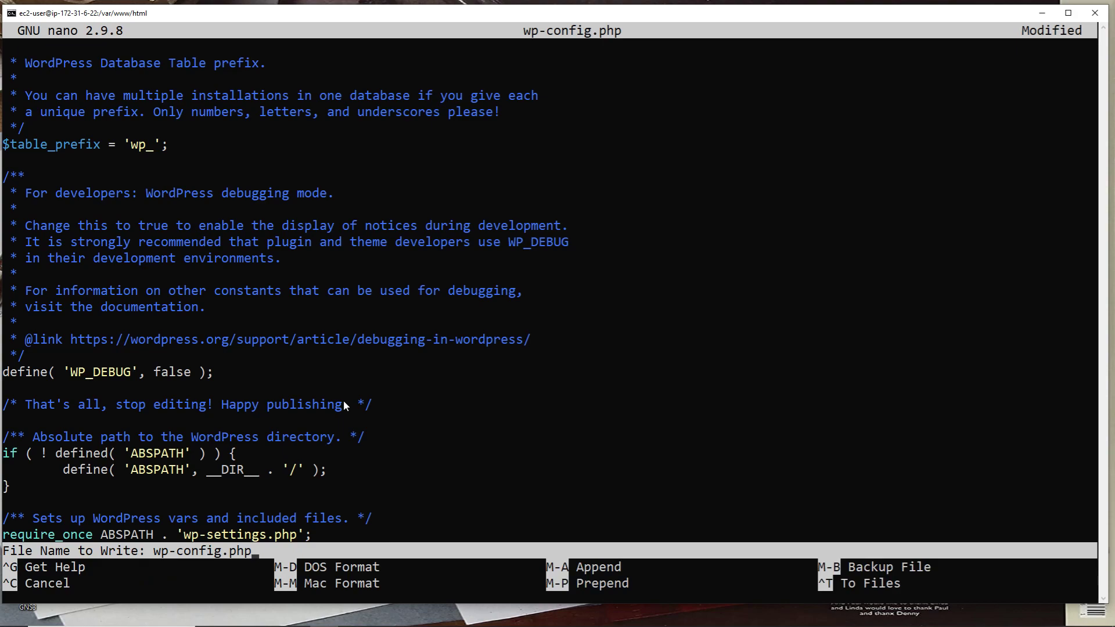
{"action": "key", "text": "Return"}
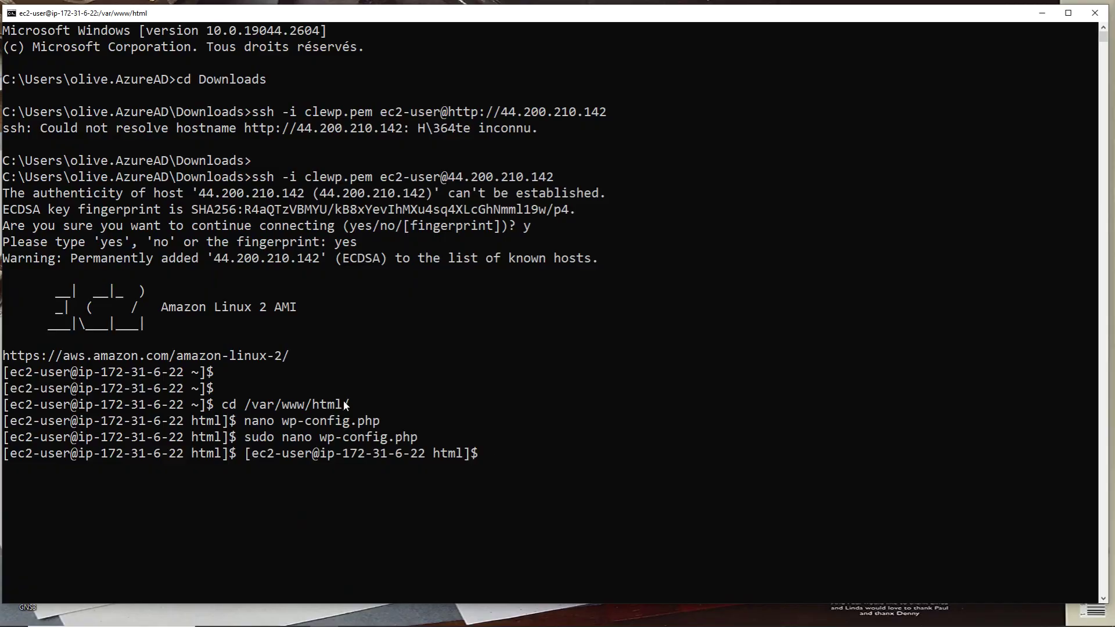
List the /var/www/html files with ls and confirm wp-config.php is among them
{"action": "type", "text": "ls"}
{"action": "key", "text": "Return"}
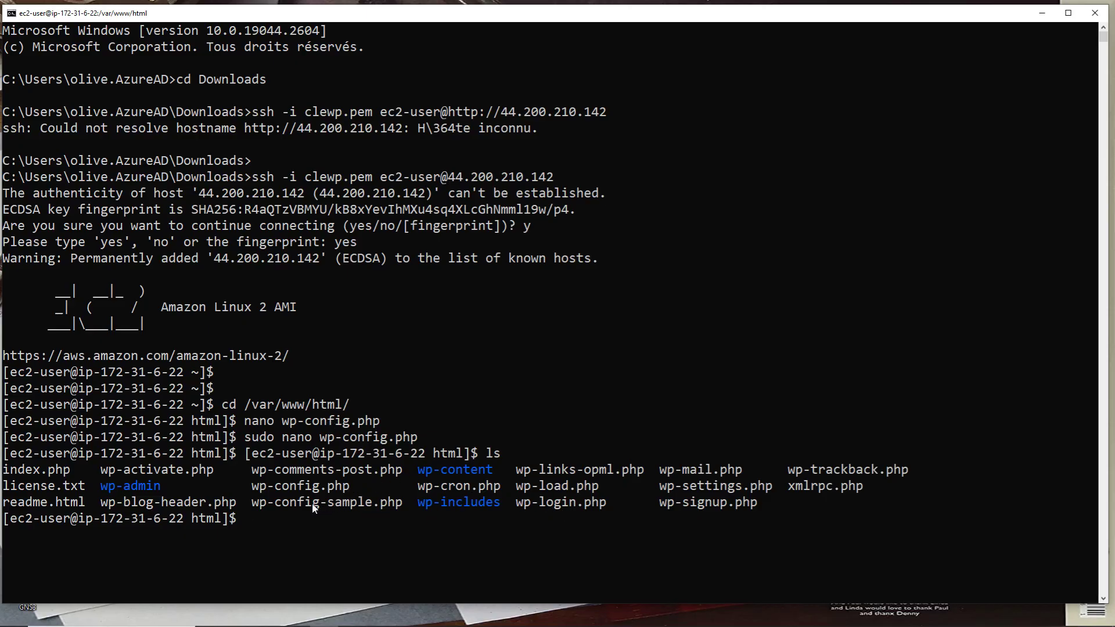
{"action": "left_click_drag", "start_coordinate": [245, 487], "coordinate": [364, 492]}
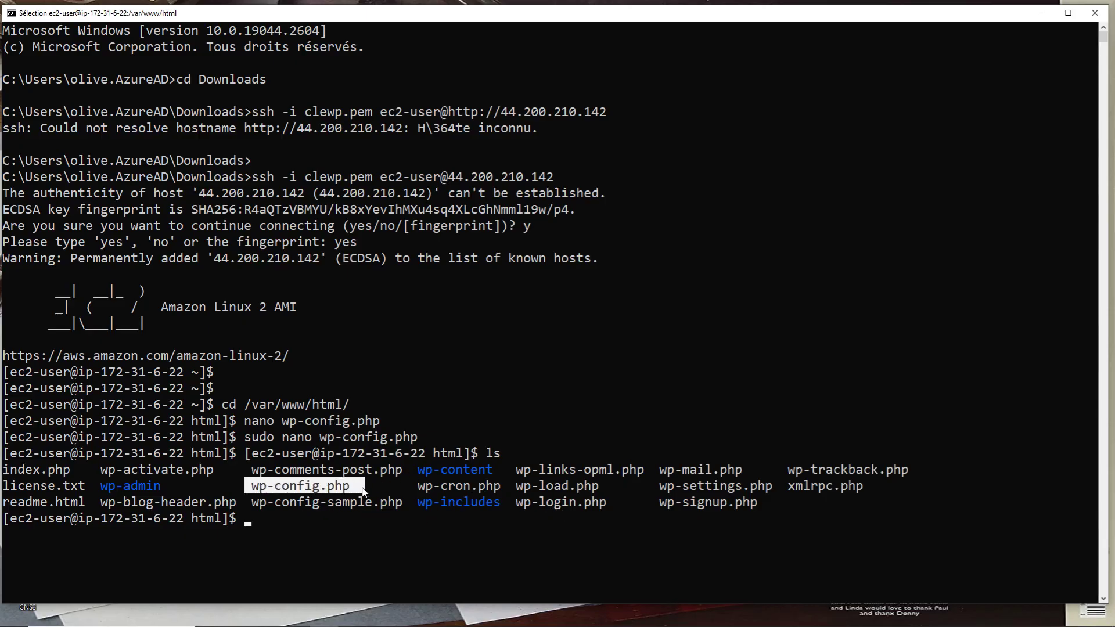
{"action": "left_click", "coordinate": [285, 521]}
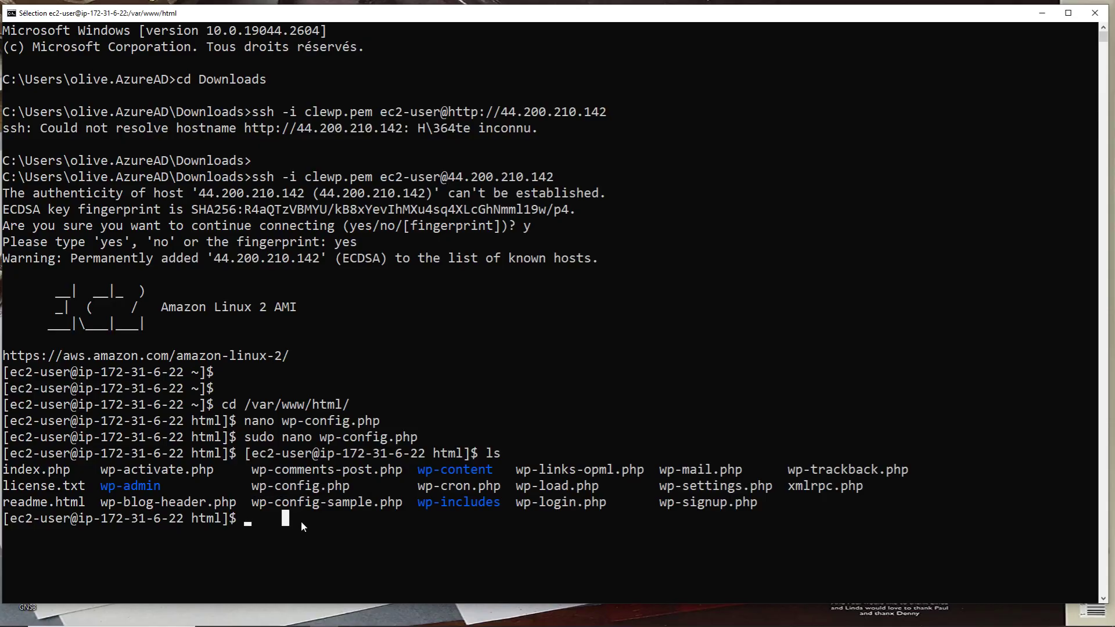
Print wp-config.php with cat and scroll through its database settings
{"action": "type", "text": "cat"}
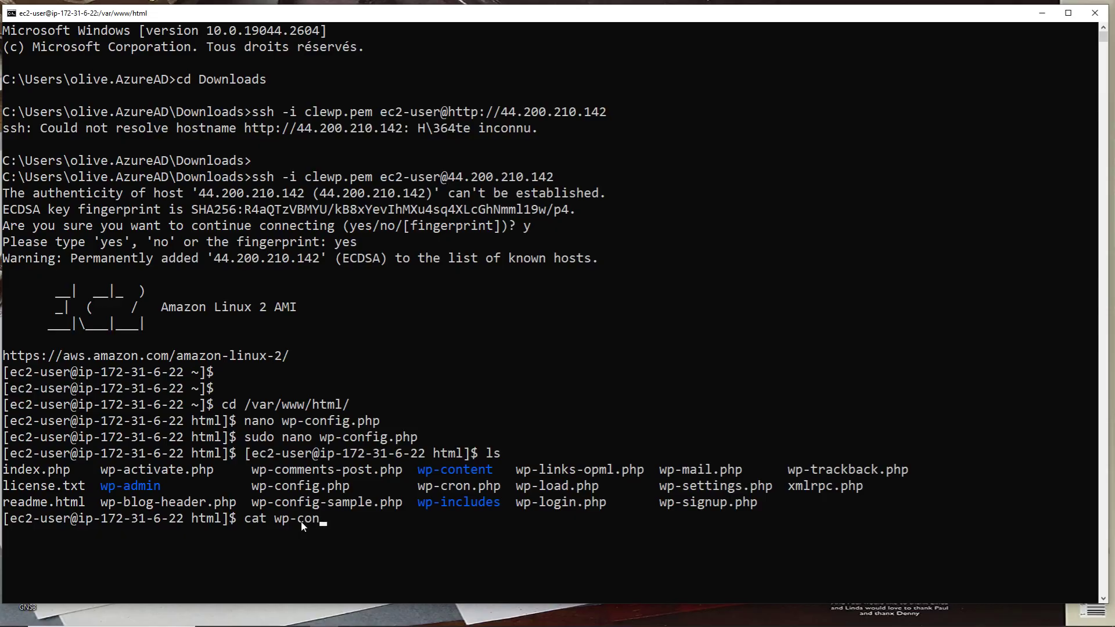
{"action": "type", "text": "wp-config.php"}
{"action": "key", "text": "Return"}
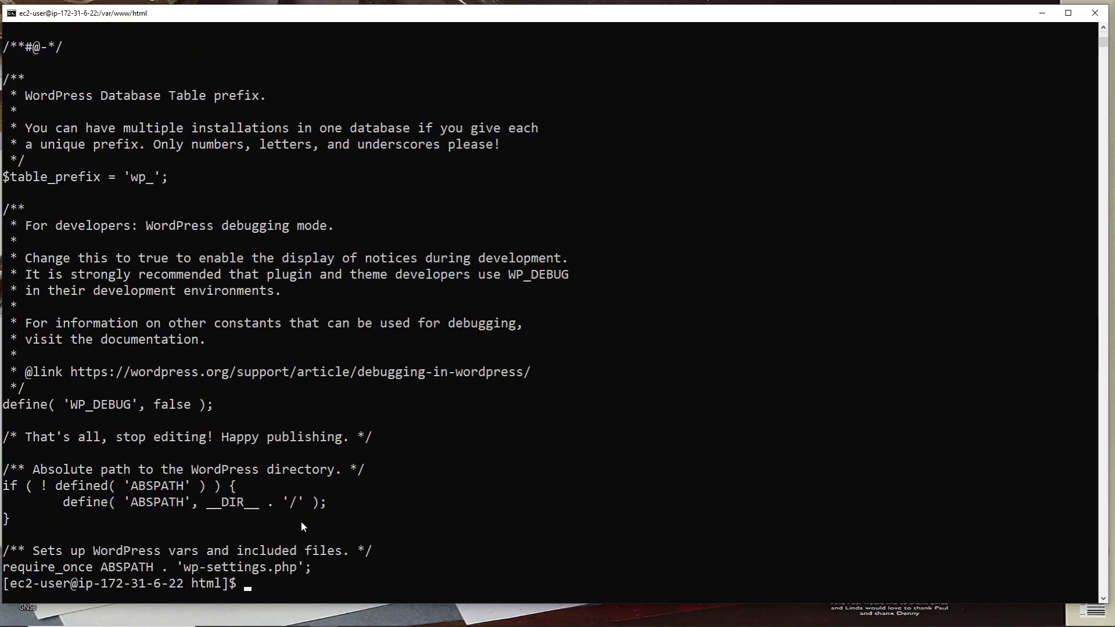
{"action": "scroll", "coordinate": [269, 446], "scroll_direction": "up", "scroll_amount": 5}
{"action": "scroll", "coordinate": [269, 451], "scroll_direction": "up", "scroll_amount": 15}
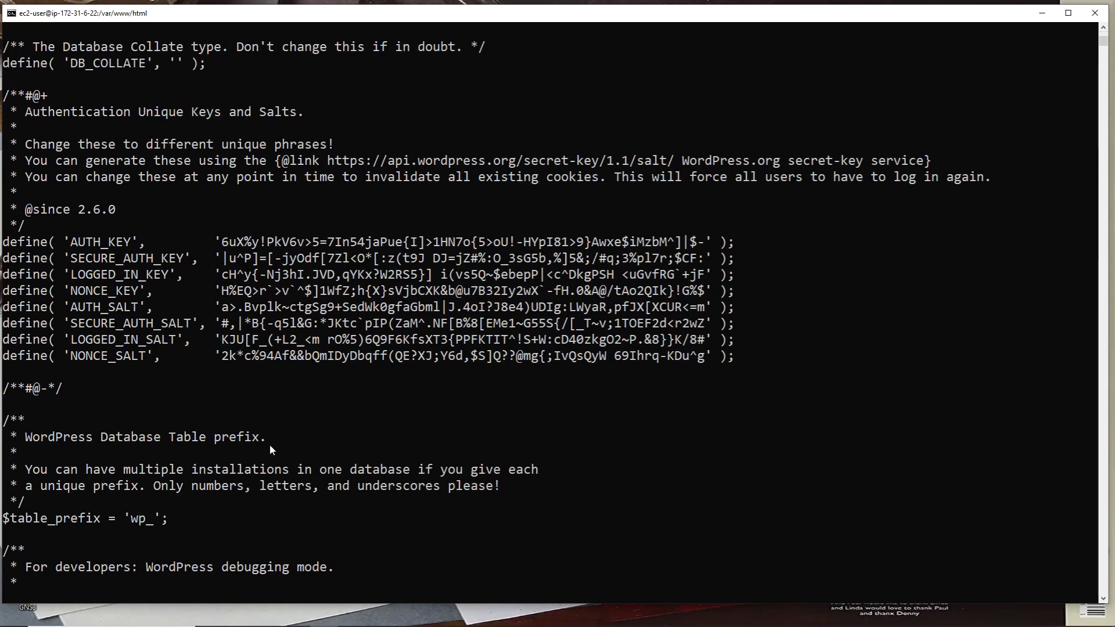
{"action": "scroll", "coordinate": [269, 450], "scroll_direction": "up", "scroll_amount": 5}
{"action": "scroll", "coordinate": [270, 450], "scroll_direction": "down", "scroll_amount": 20}
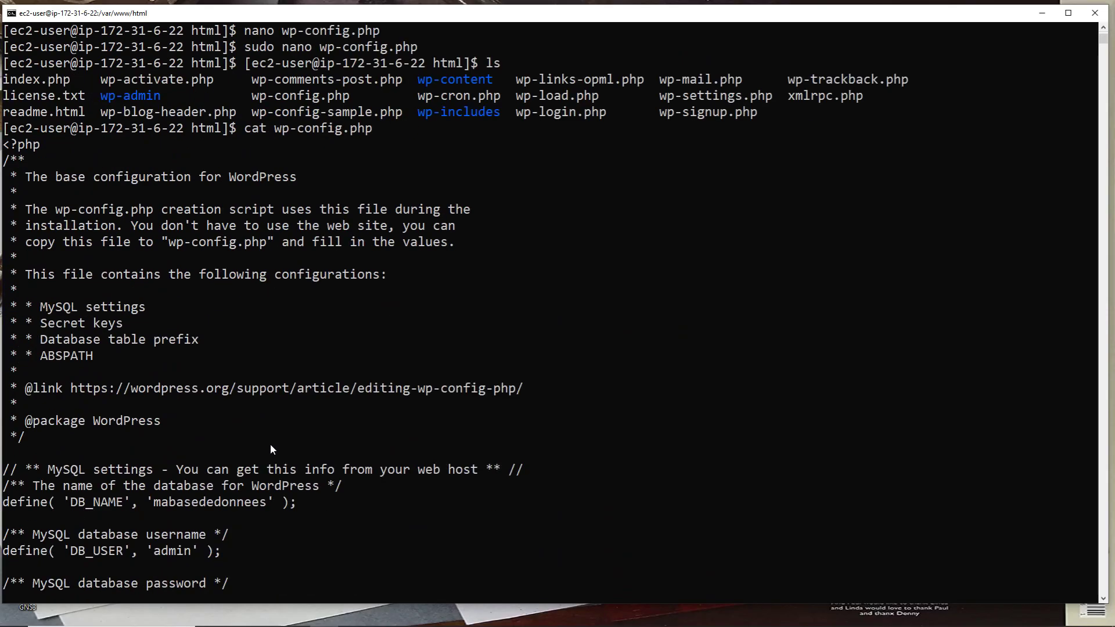
{"action": "scroll", "coordinate": [271, 450], "scroll_direction": "down", "scroll_amount": 4}
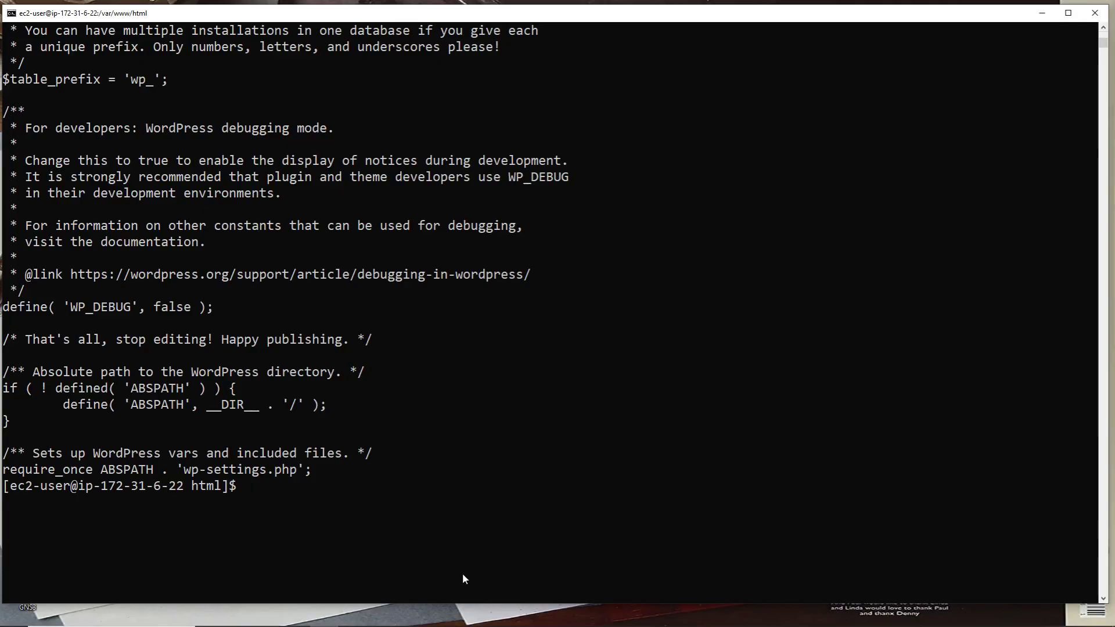
Return to the WordPress setup page in Chrome and proceed with Run the installation
{"action": "left_click", "coordinate": [467, 617]}
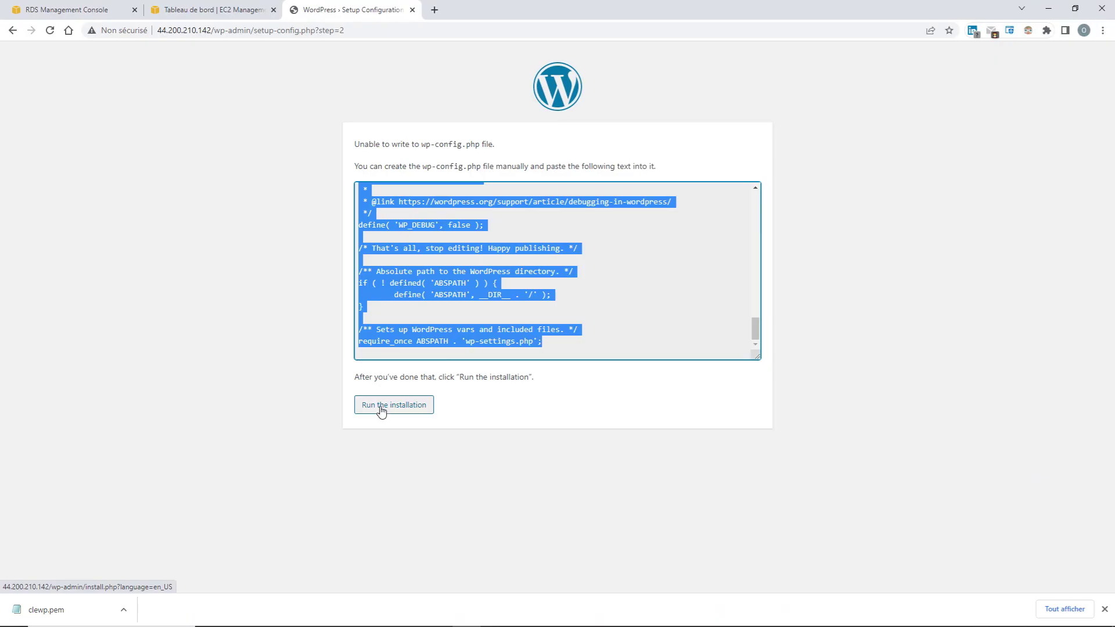
{"action": "left_click", "coordinate": [381, 411]}
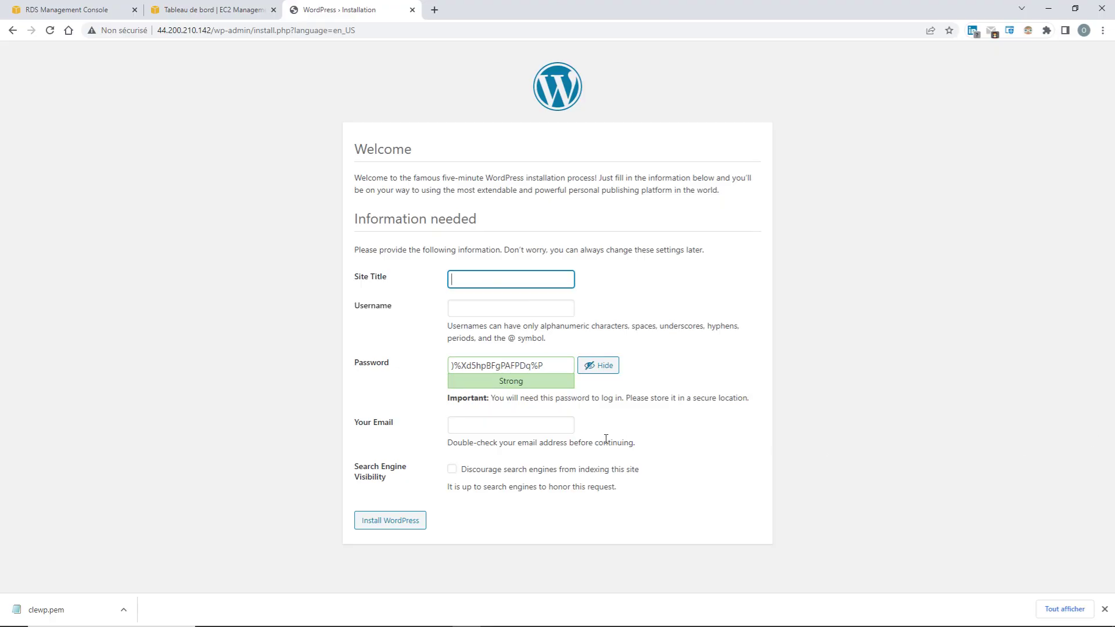
Enter site title 'acamnews' and username admin on the installation form
{"action": "left_click", "coordinate": [473, 281]}
{"action": "type", "text": "acamnews"}
{"action": "left_click", "coordinate": [476, 309]}
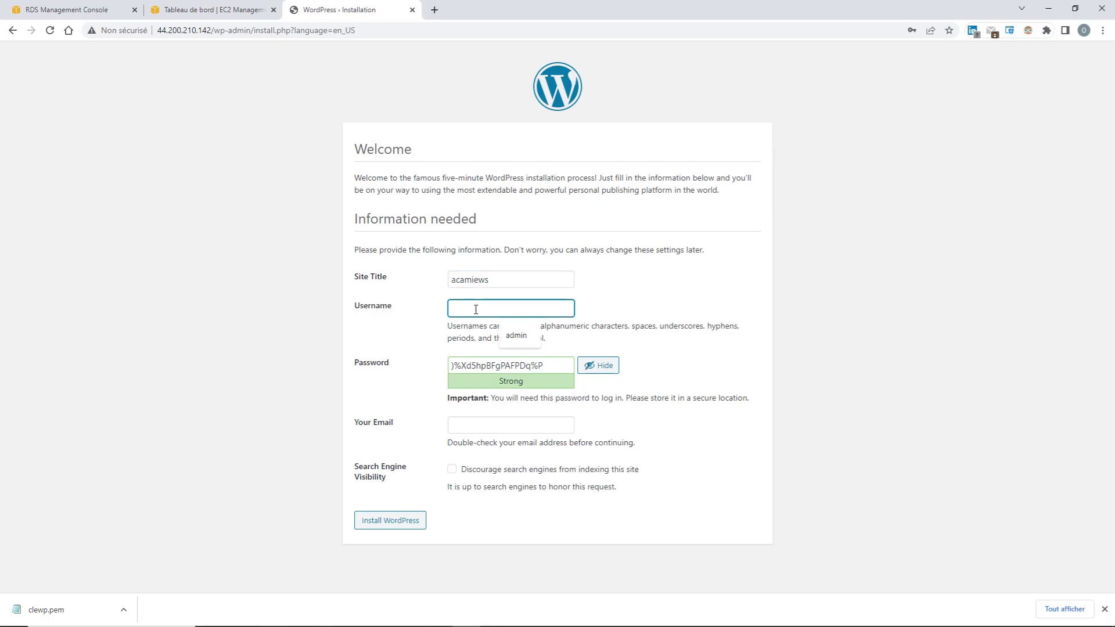
{"action": "left_click", "coordinate": [516, 336]}
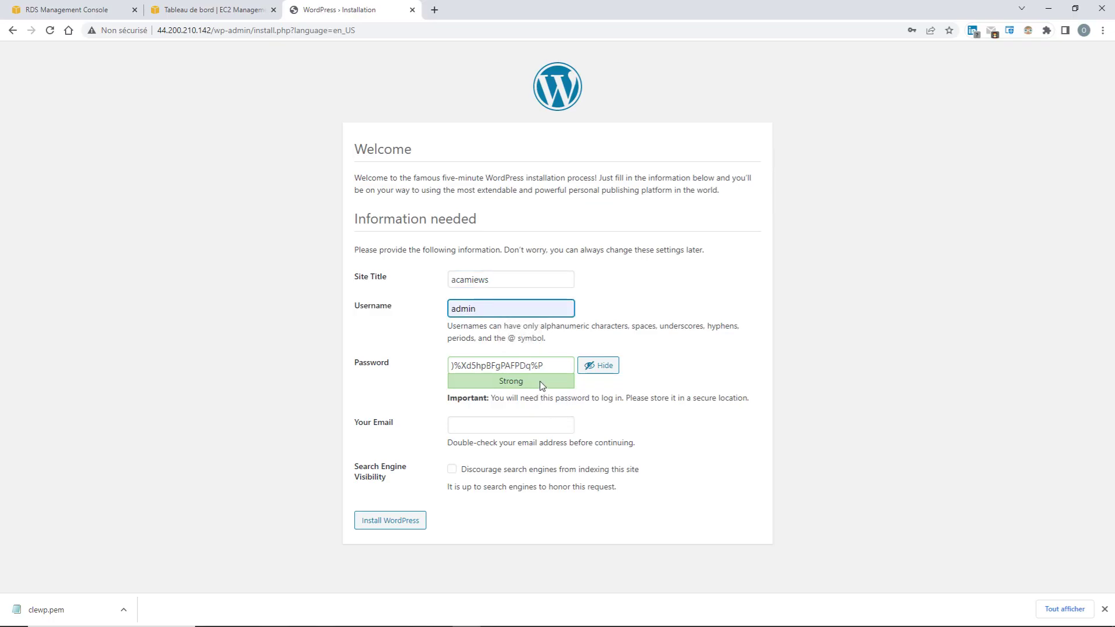
Replace the generated password with a weak one, confirm it, add the admin email, and install
{"action": "left_click_drag", "start_coordinate": [552, 364], "coordinate": [445, 367]}
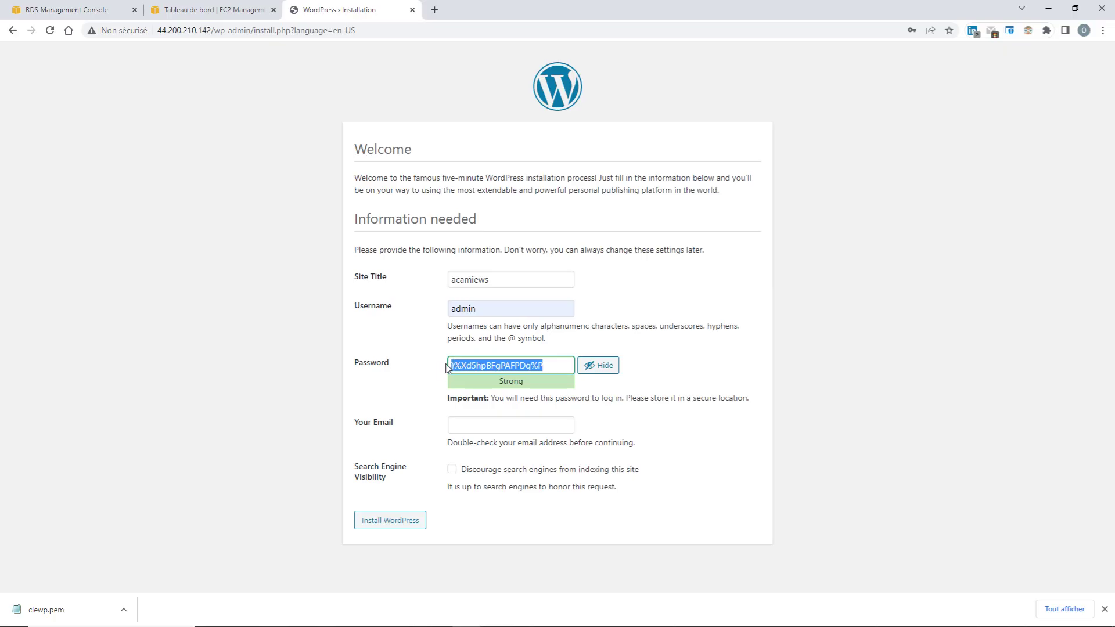
{"action": "key", "text": "BackSpace"}
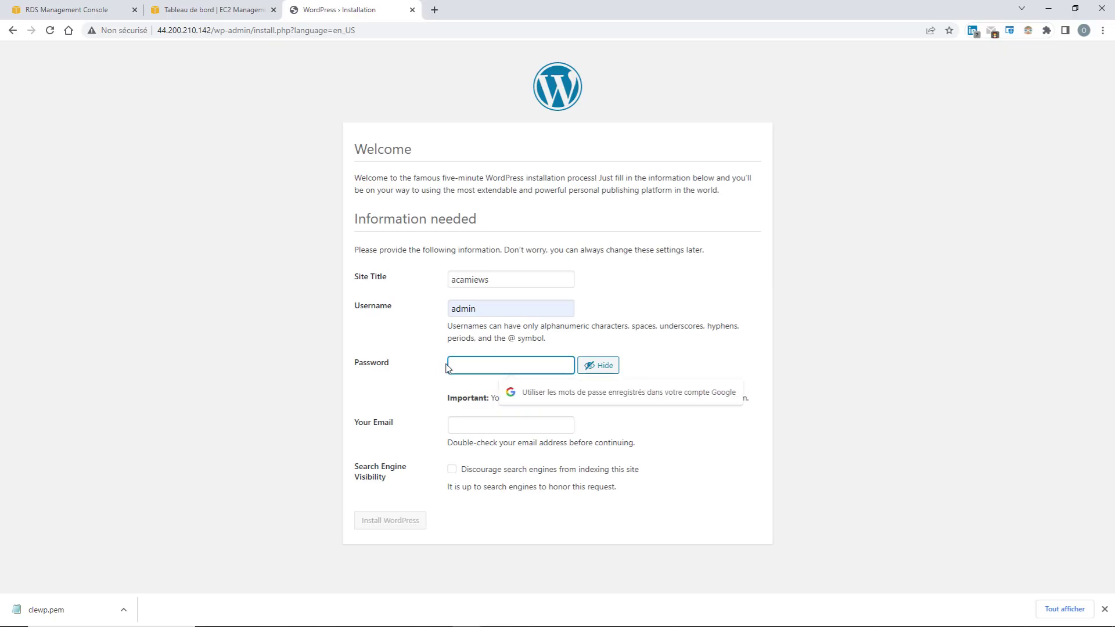
{"action": "type", "text": "123456"}
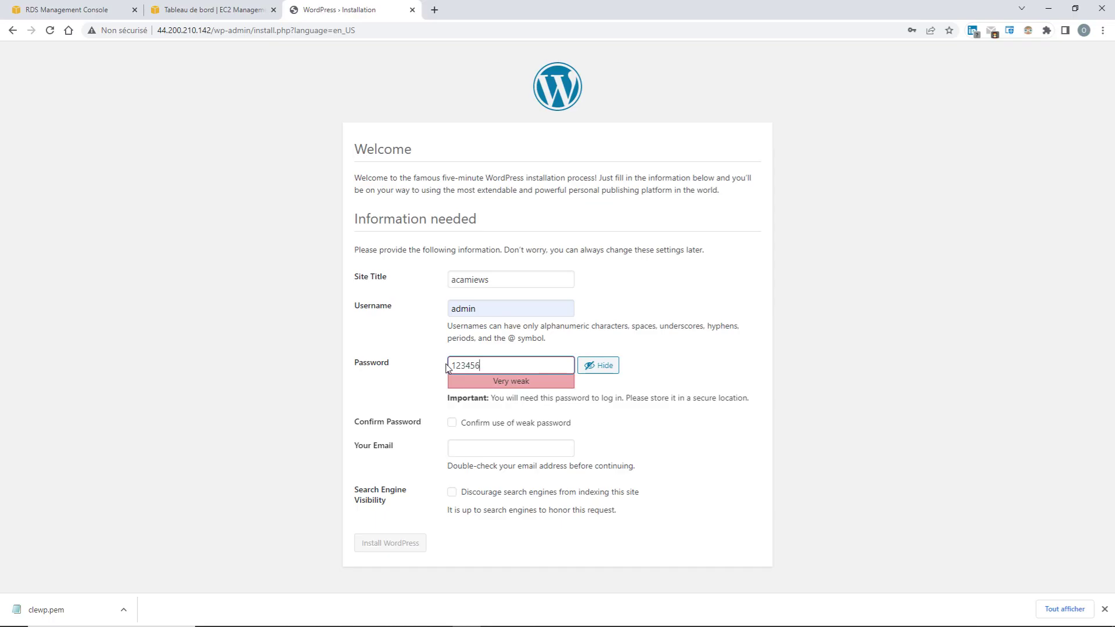
{"action": "left_click", "coordinate": [451, 424]}
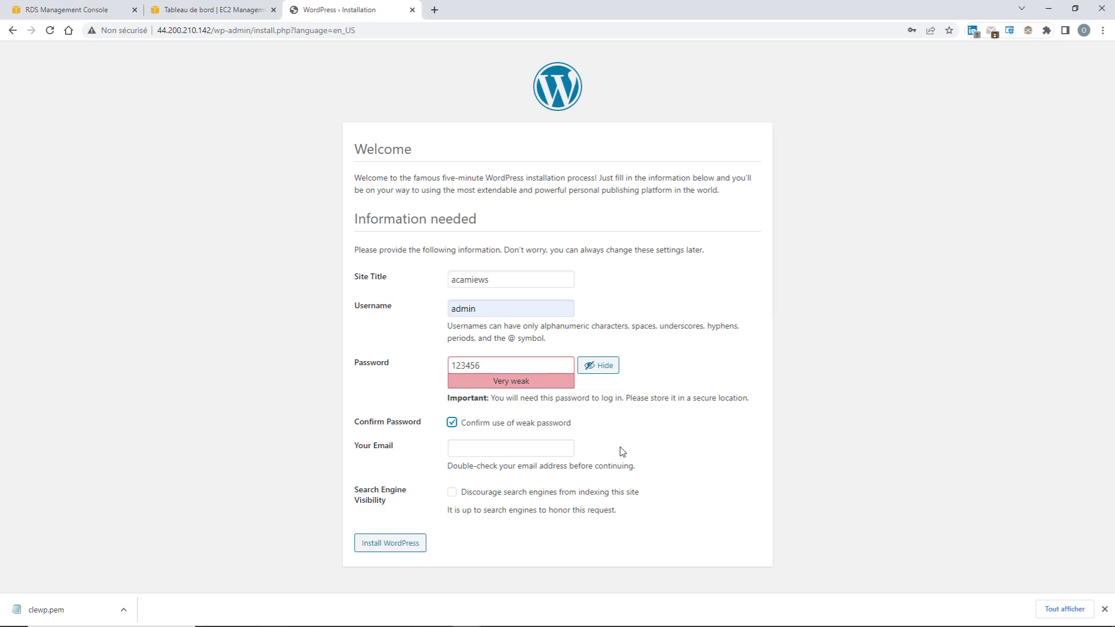
{"action": "left_click", "coordinate": [504, 450]}
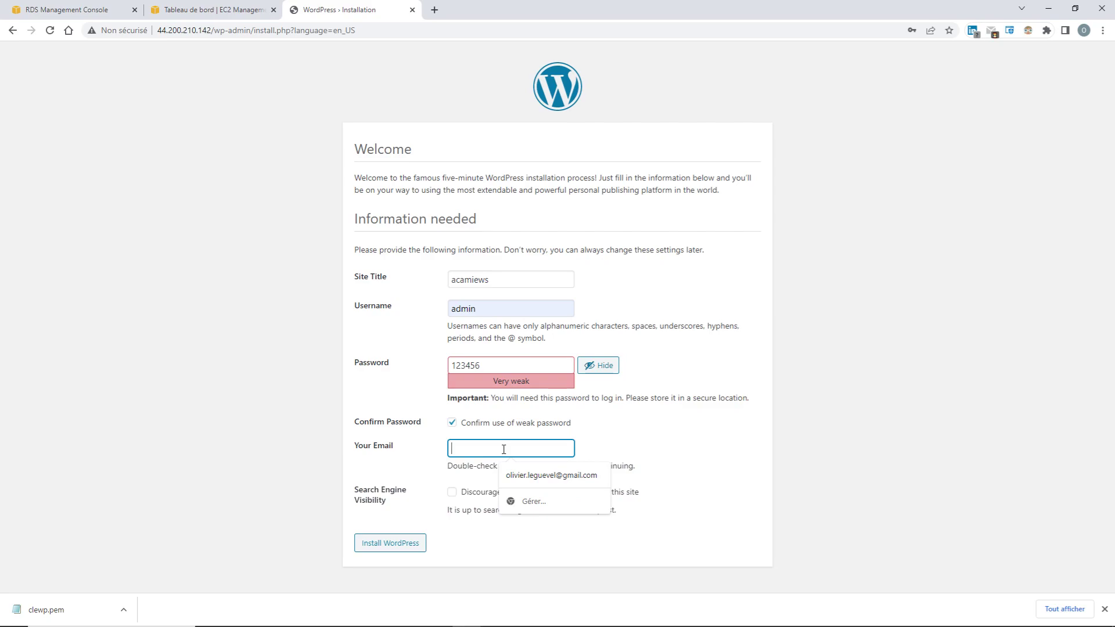
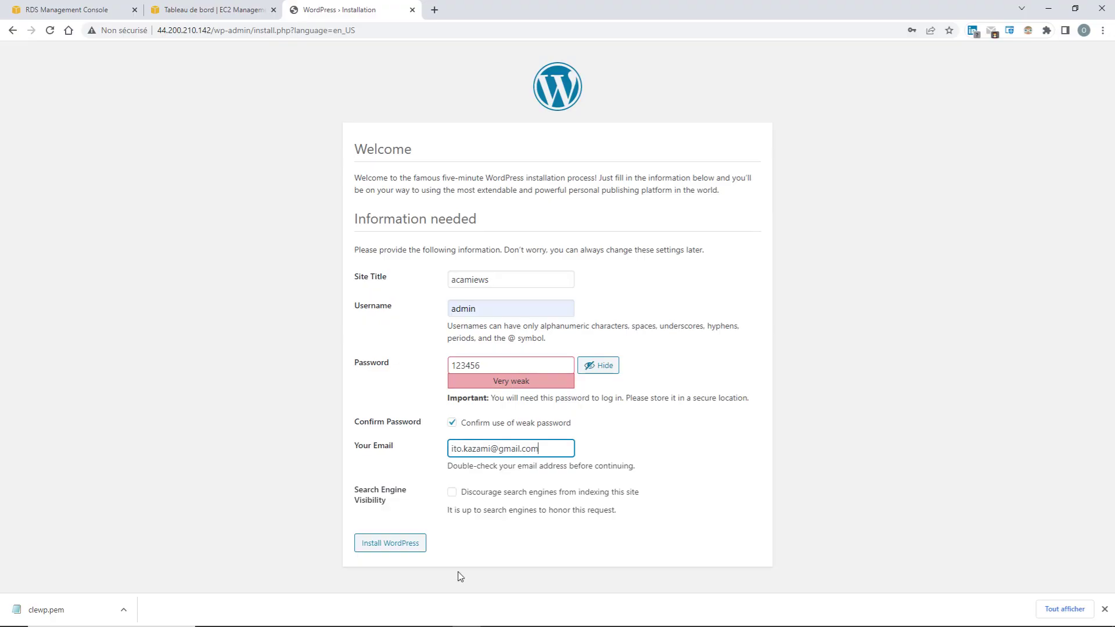
{"action": "left_click", "coordinate": [398, 546]}
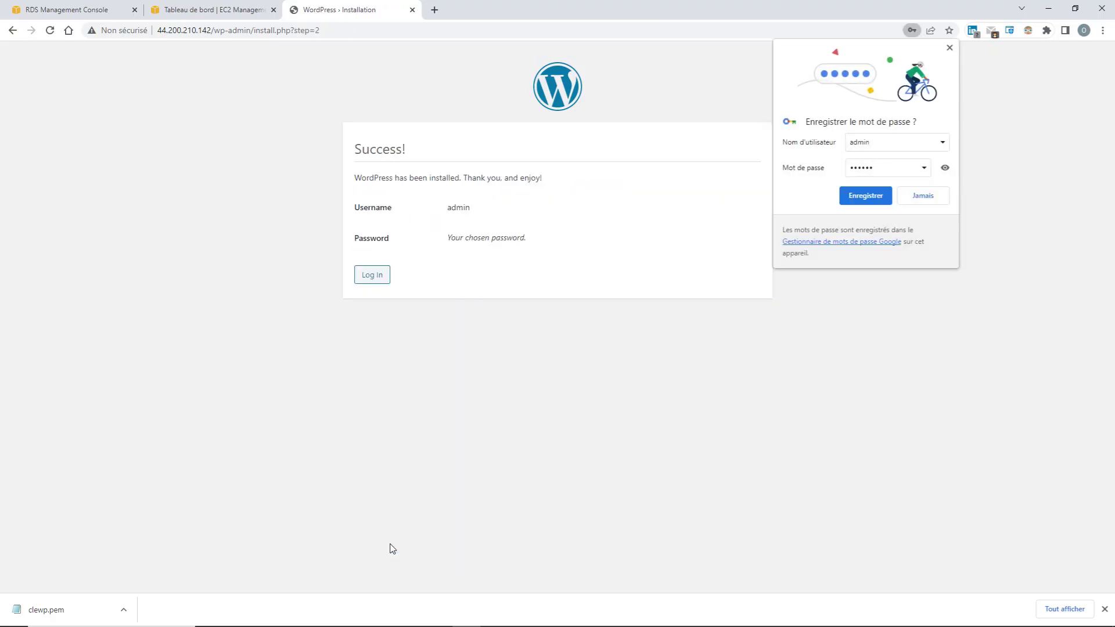
Decline Chrome's password saving and log in as admin with the account password
{"action": "left_click", "coordinate": [924, 196]}
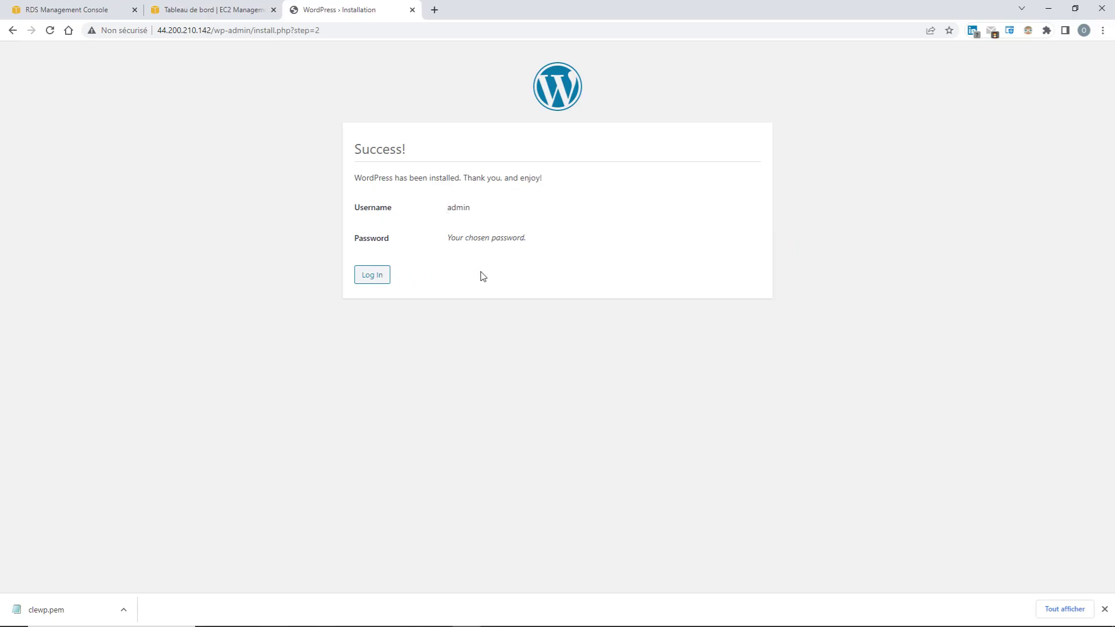
{"action": "left_click", "coordinate": [372, 276]}
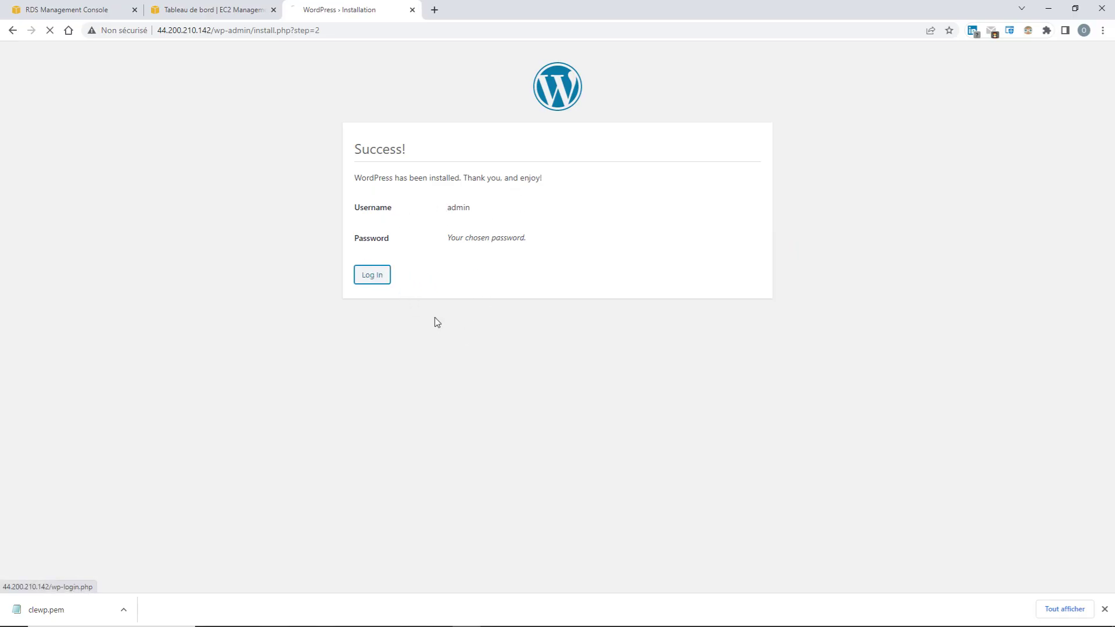
{"action": "left_click", "coordinate": [513, 236]}
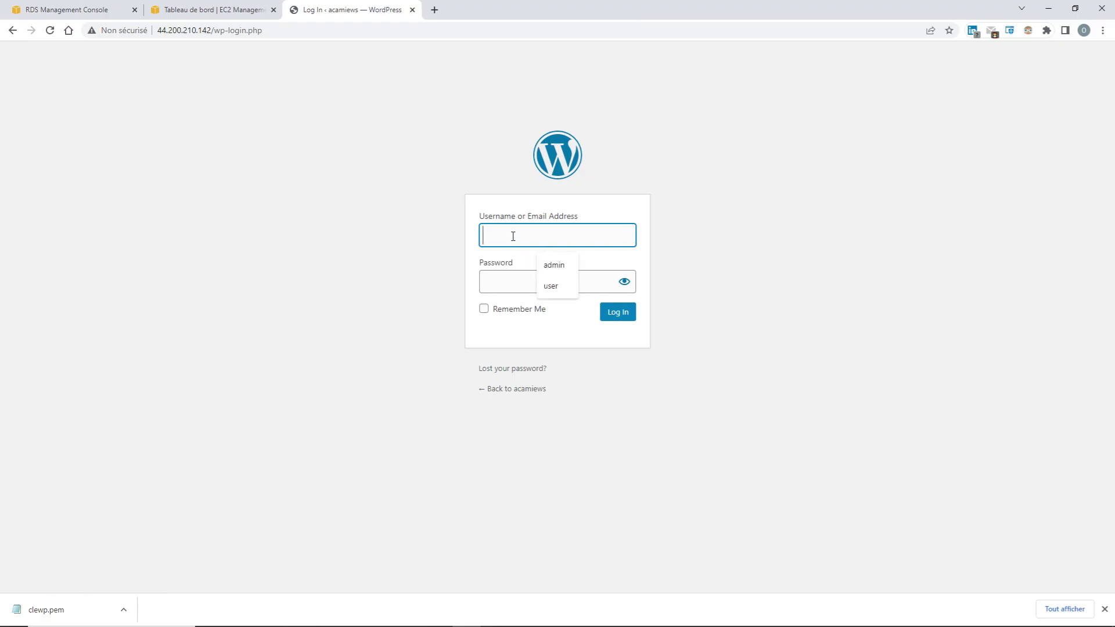
{"action": "left_click", "coordinate": [557, 266]}
{"action": "left_click", "coordinate": [514, 281]}
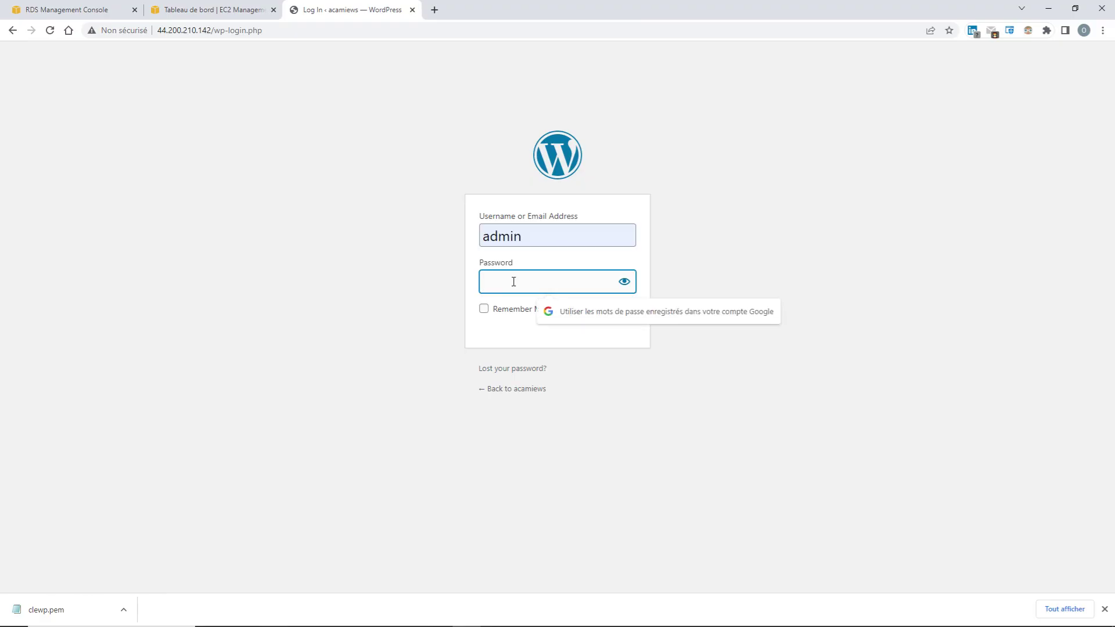
{"action": "type", "text": "******"}
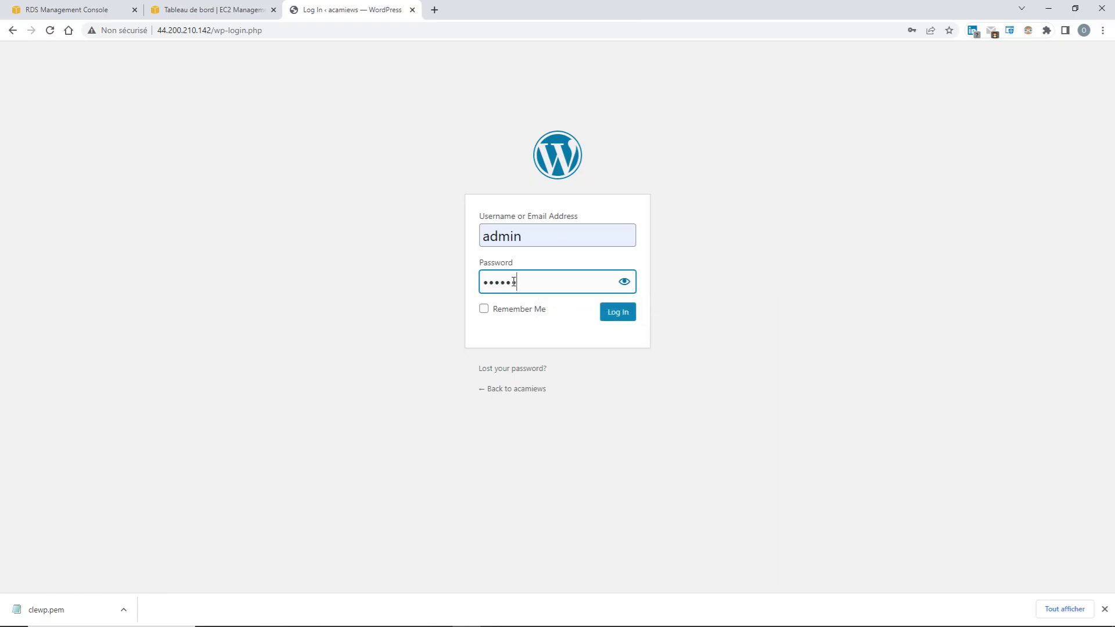
{"action": "left_click", "coordinate": [621, 314]}
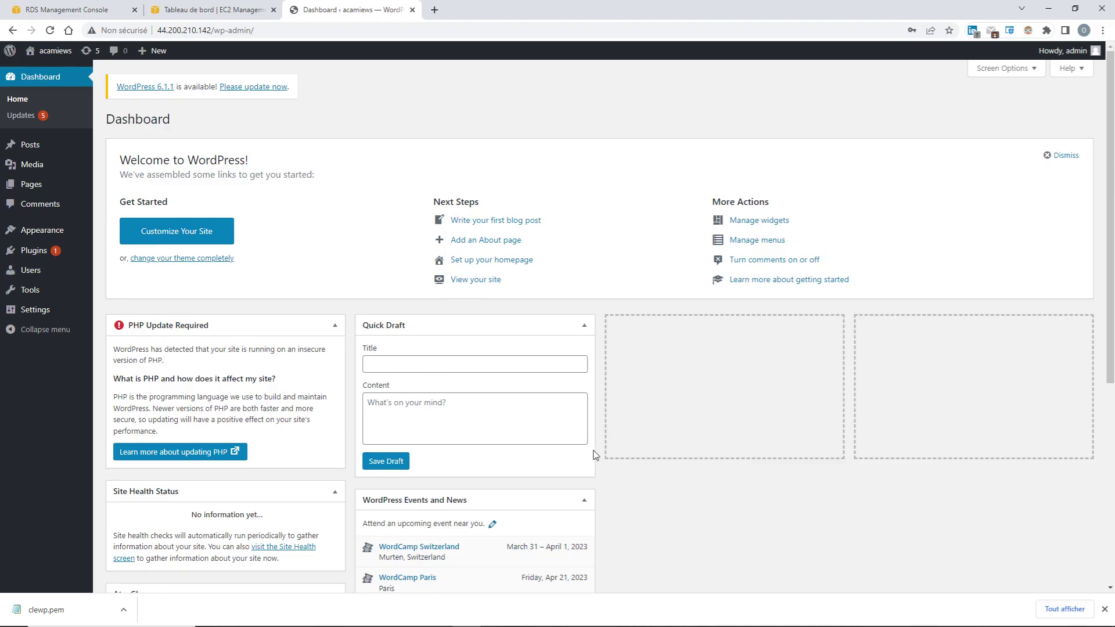
{"action": "scroll", "coordinate": [605, 471], "scroll_direction": "down", "scroll_amount": 4}
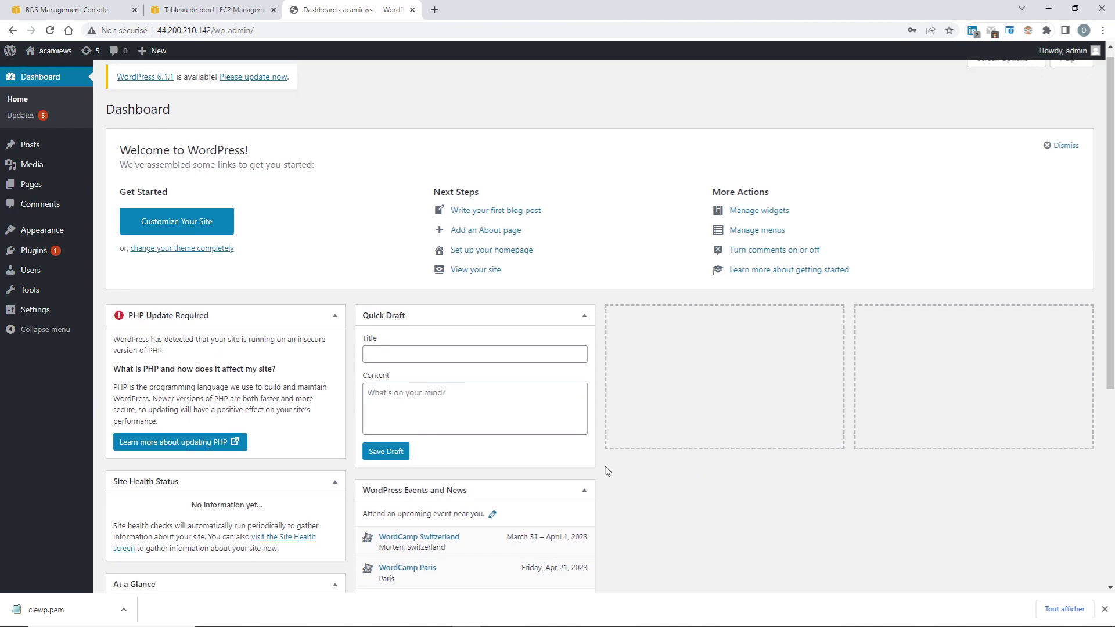